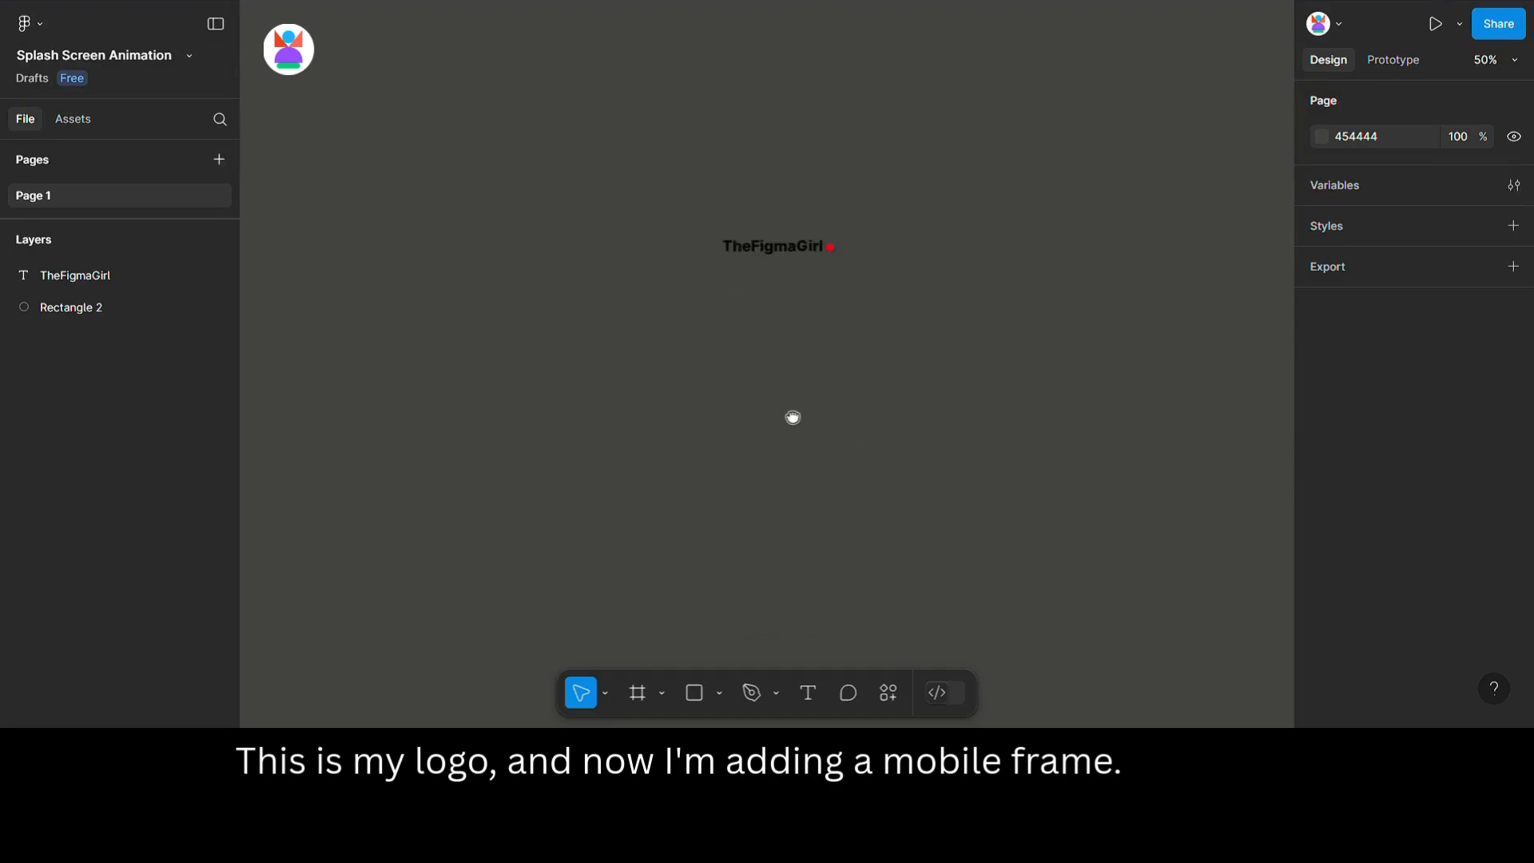
Add an iPhone 16 Plus frame and position it below the logo.
click(637, 692)
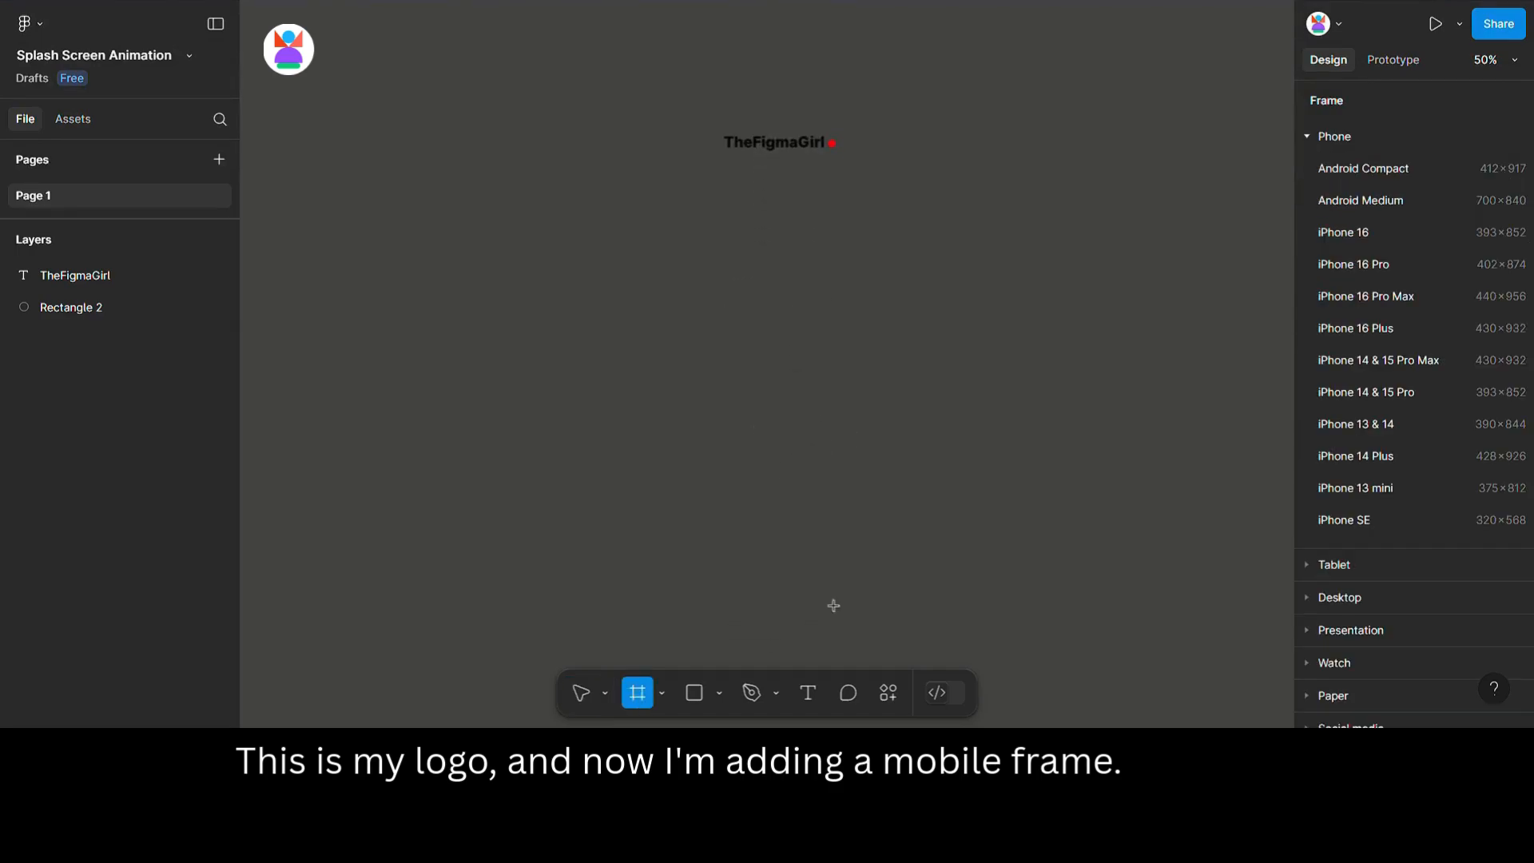
click(1368, 340)
drag(962, 209, 668, 260)
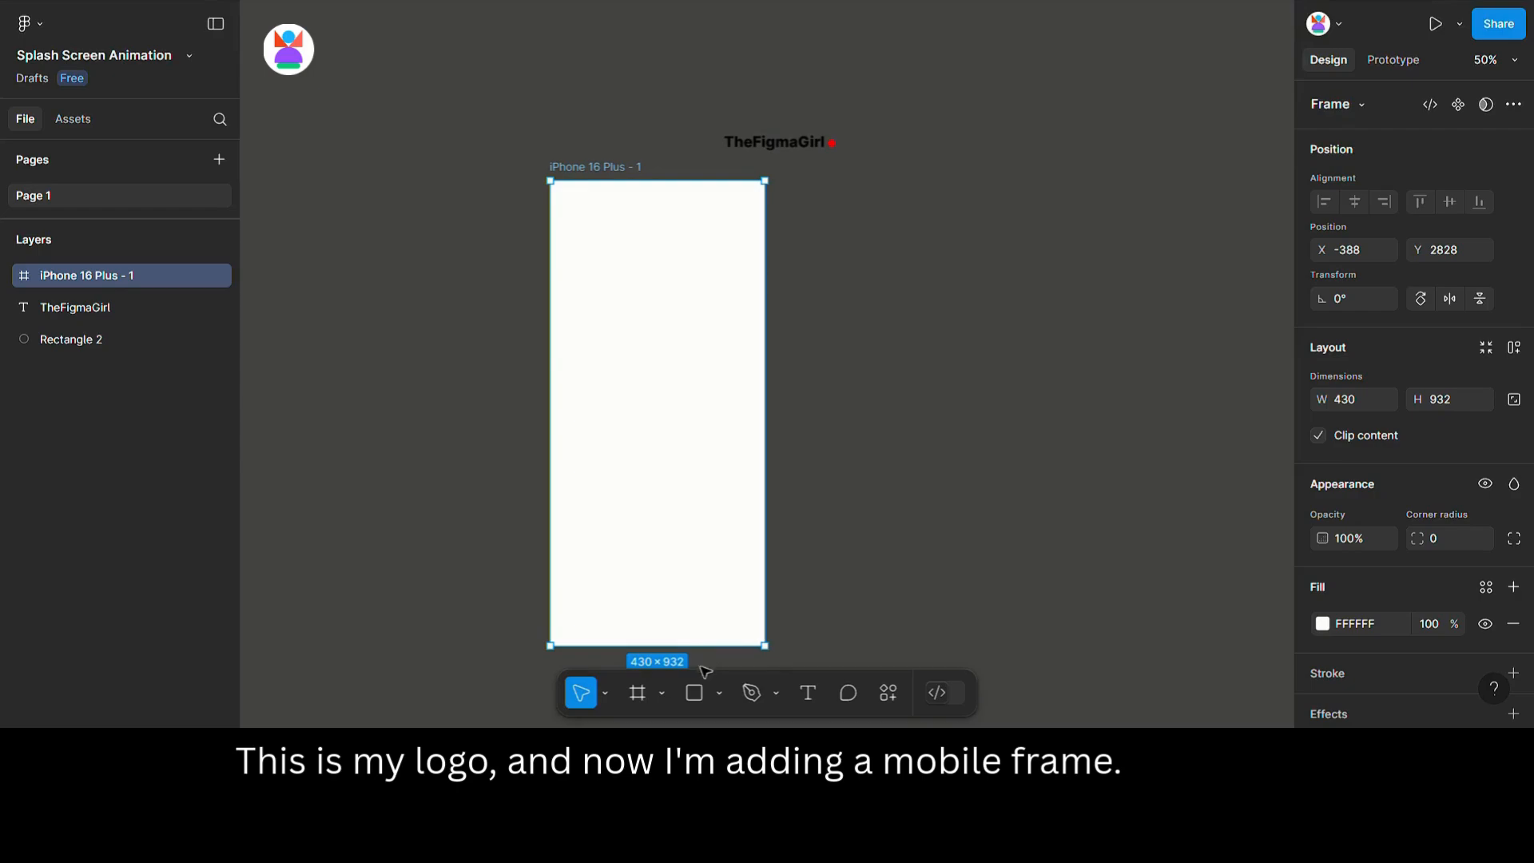
Draw a rectangle covering the whole frame and give it the red fill FE0105.
click(695, 692)
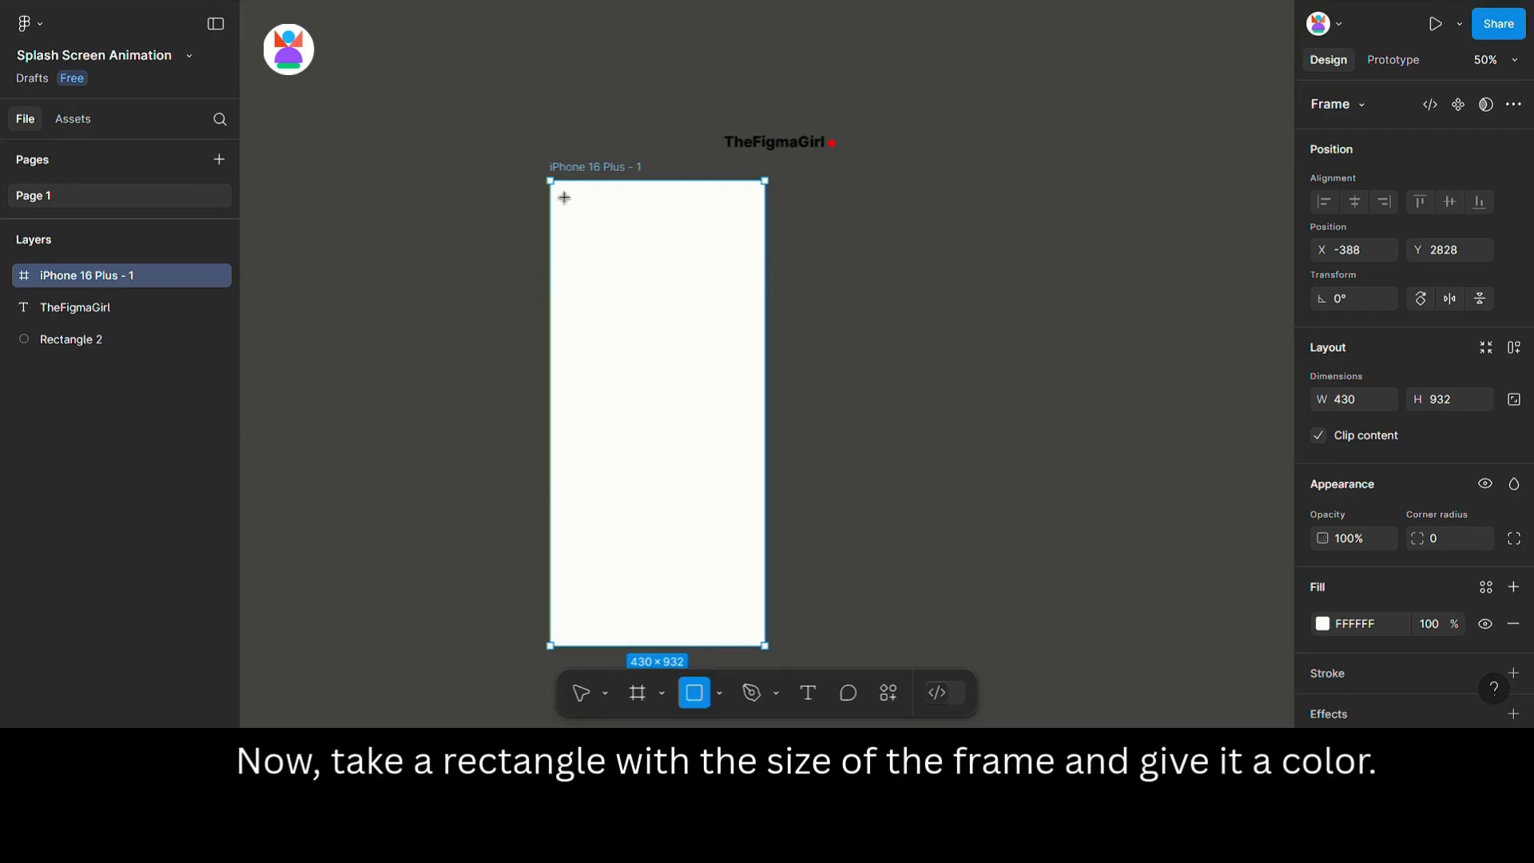
drag(564, 197, 780, 657)
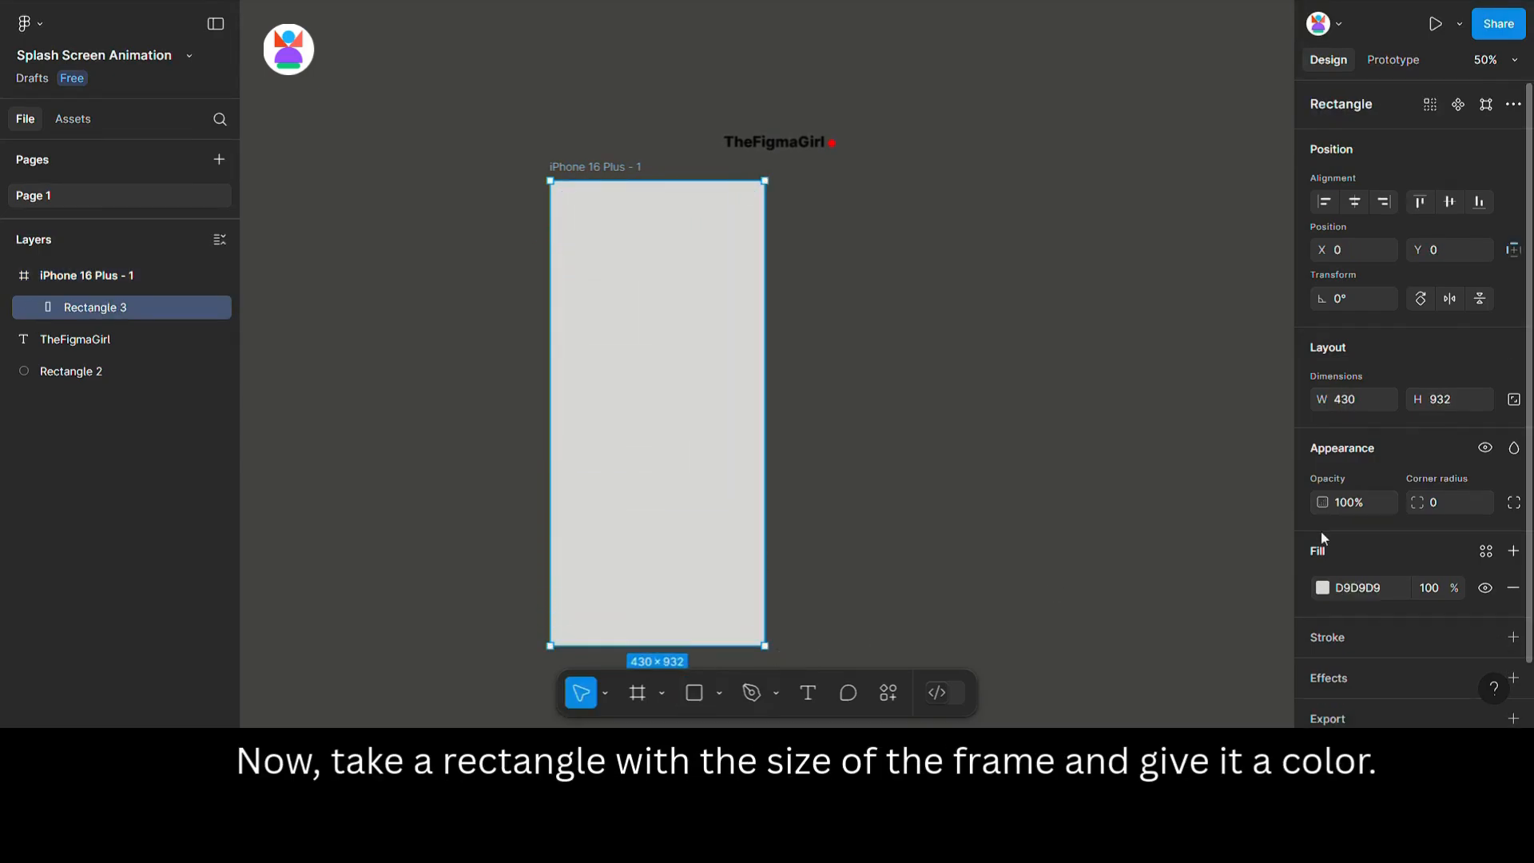
click(1322, 587)
click(1103, 688)
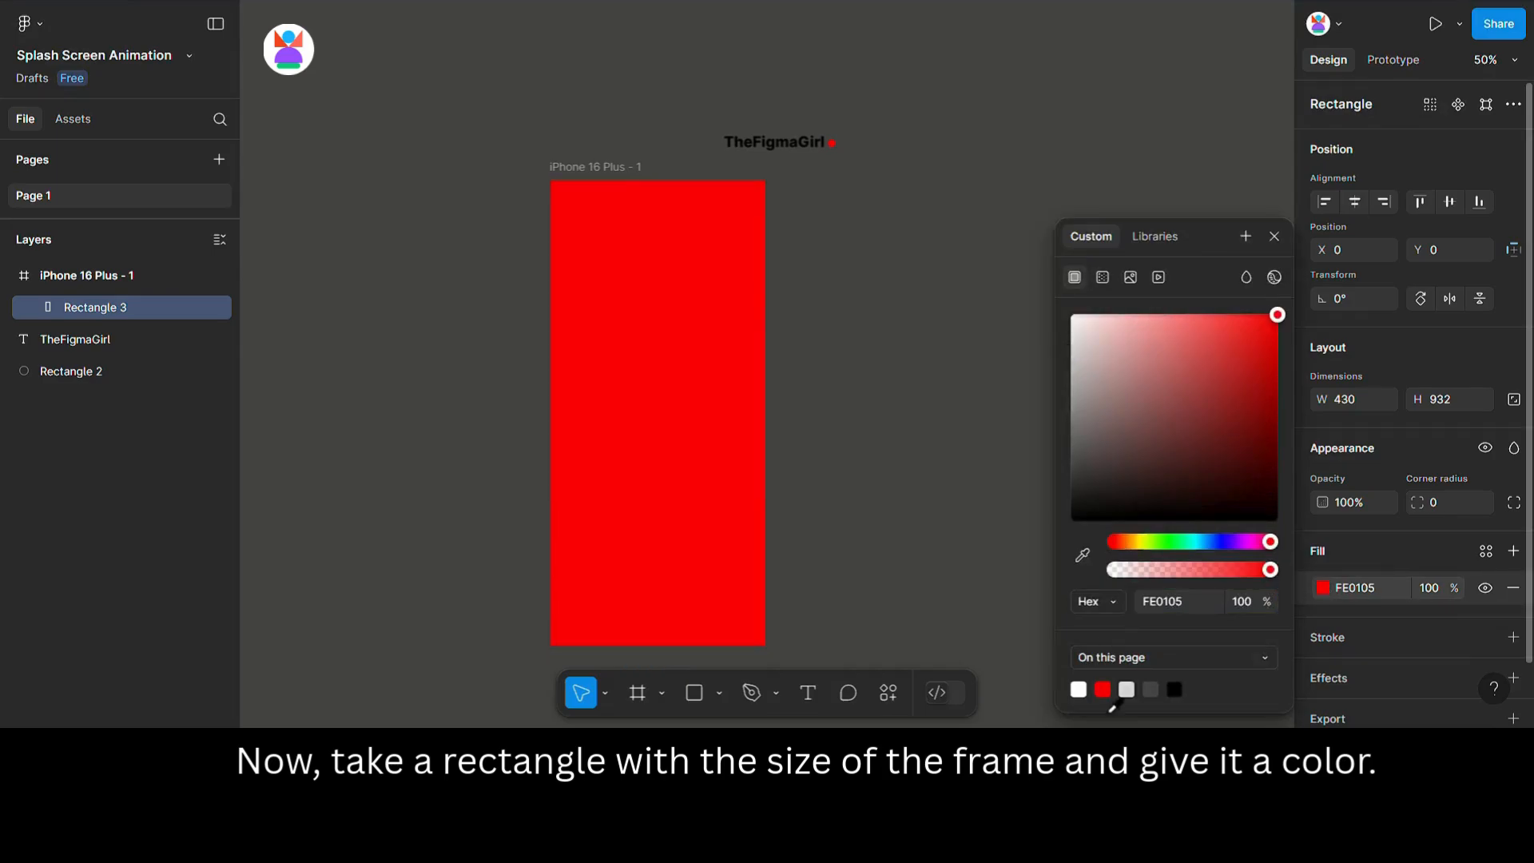
key(Escape)
Draw a second rectangle beside the frame, sized 100 × 60 with corner radius 100 and a red fill.
click(695, 694)
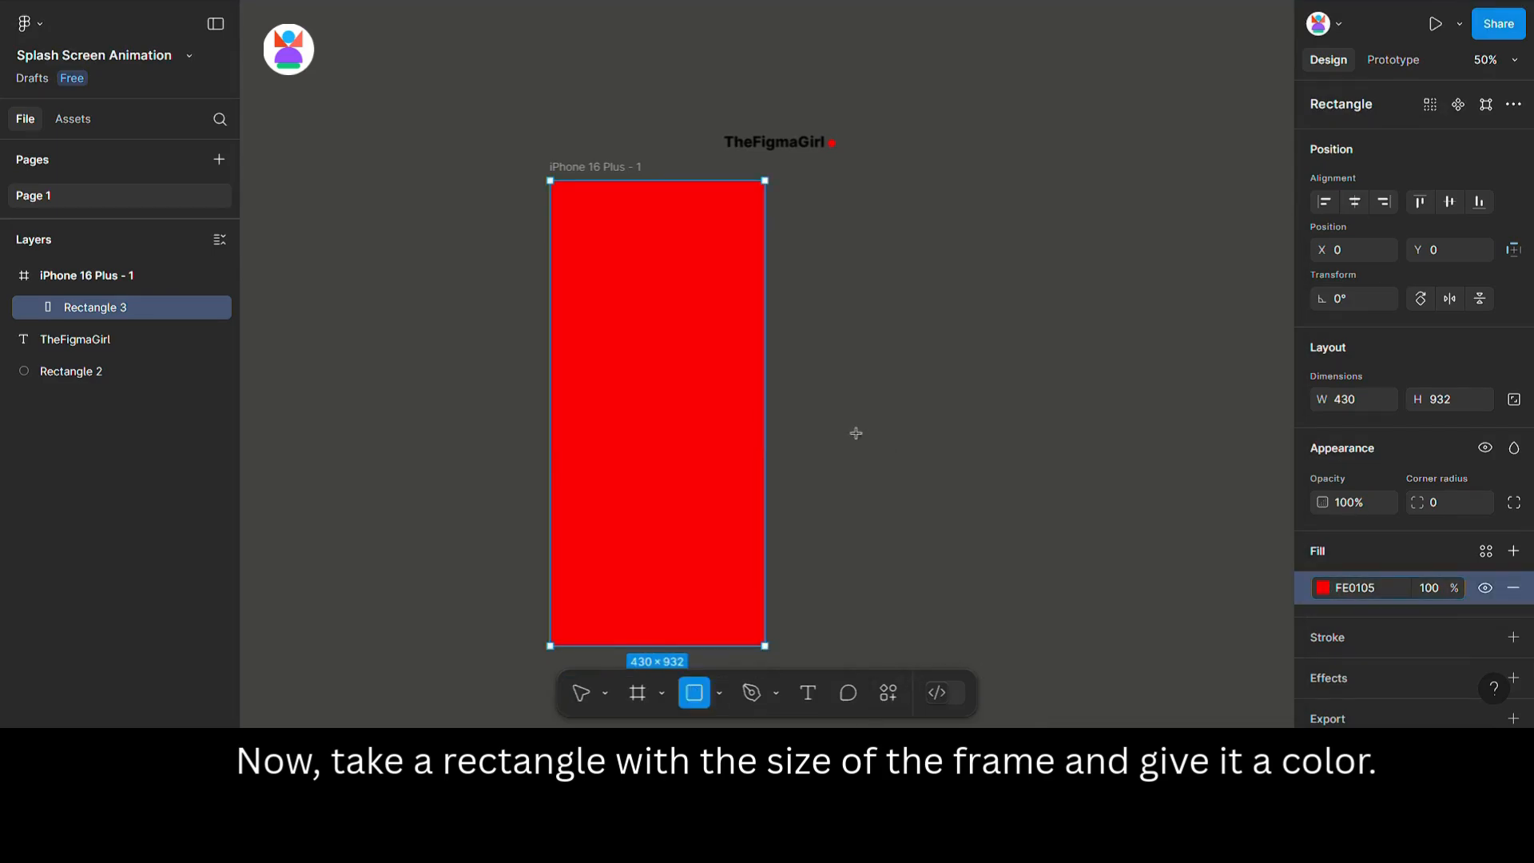
drag(798, 389, 859, 421)
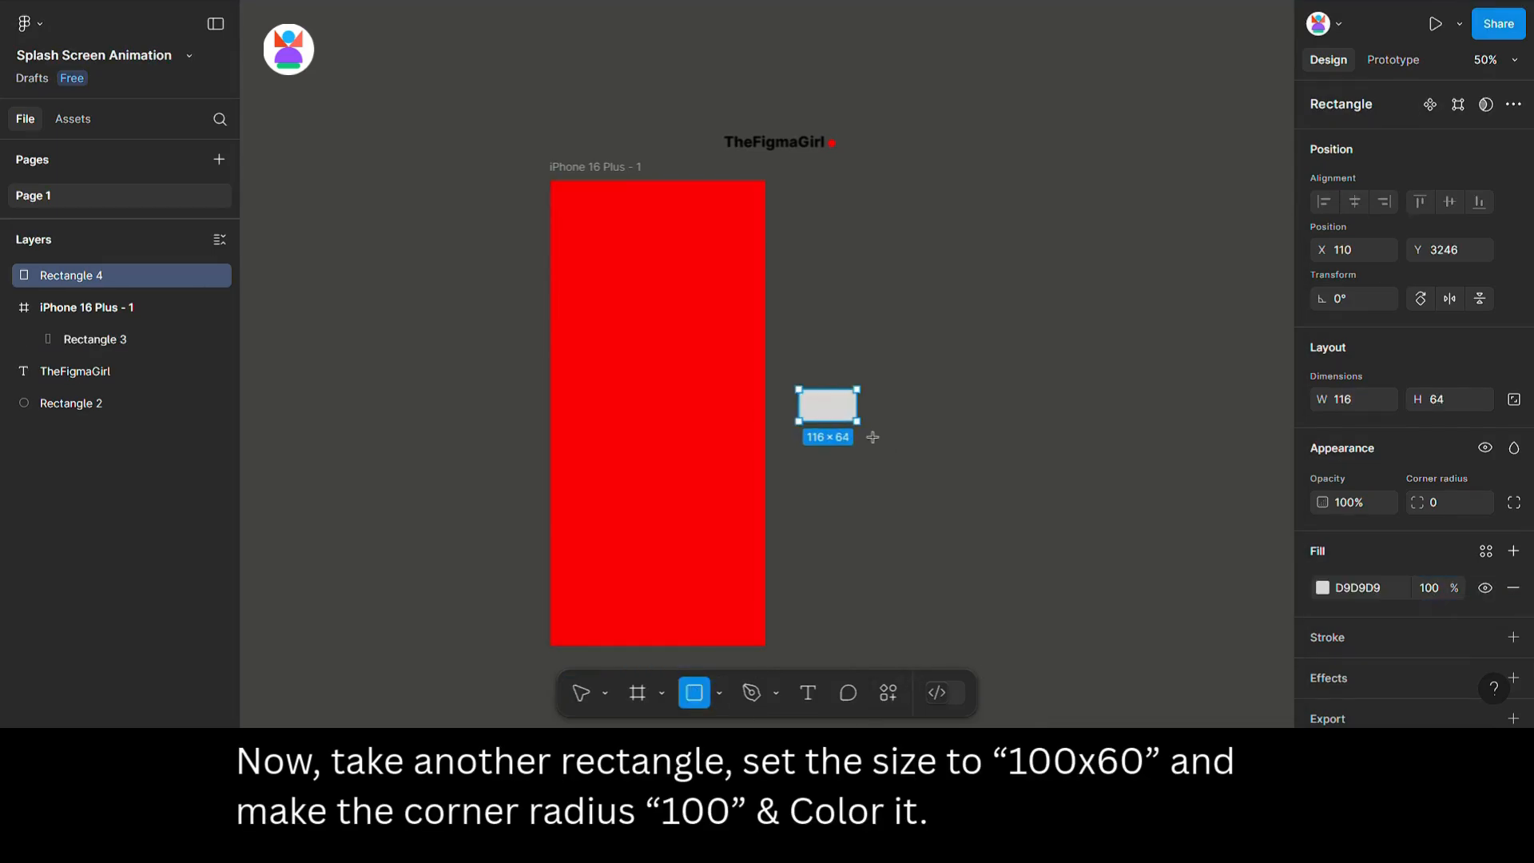
click(1354, 403)
text(100)
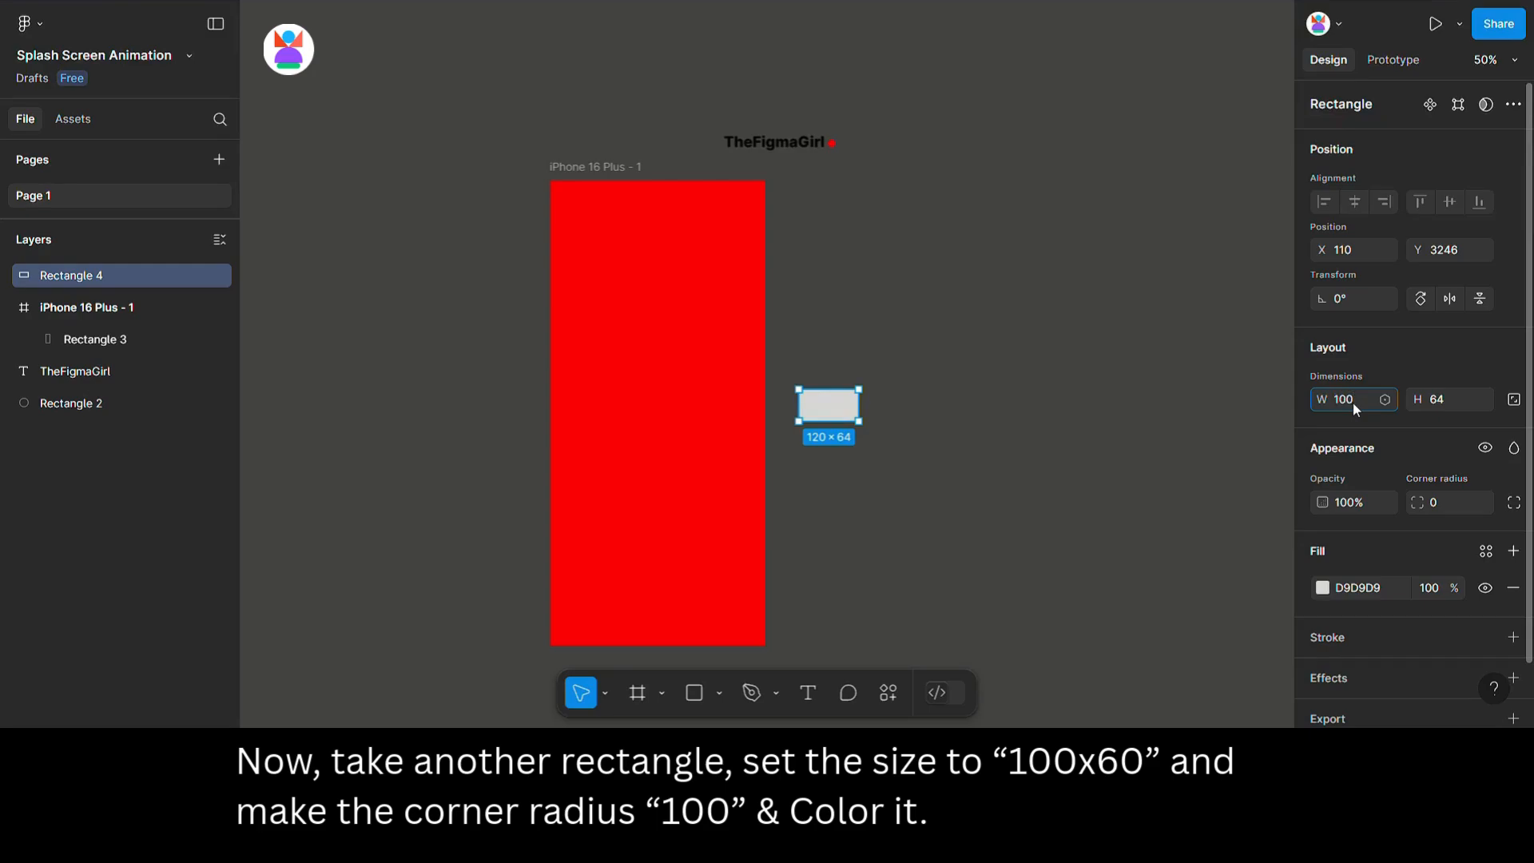
key(Tab)
text(60)
key(Tab)
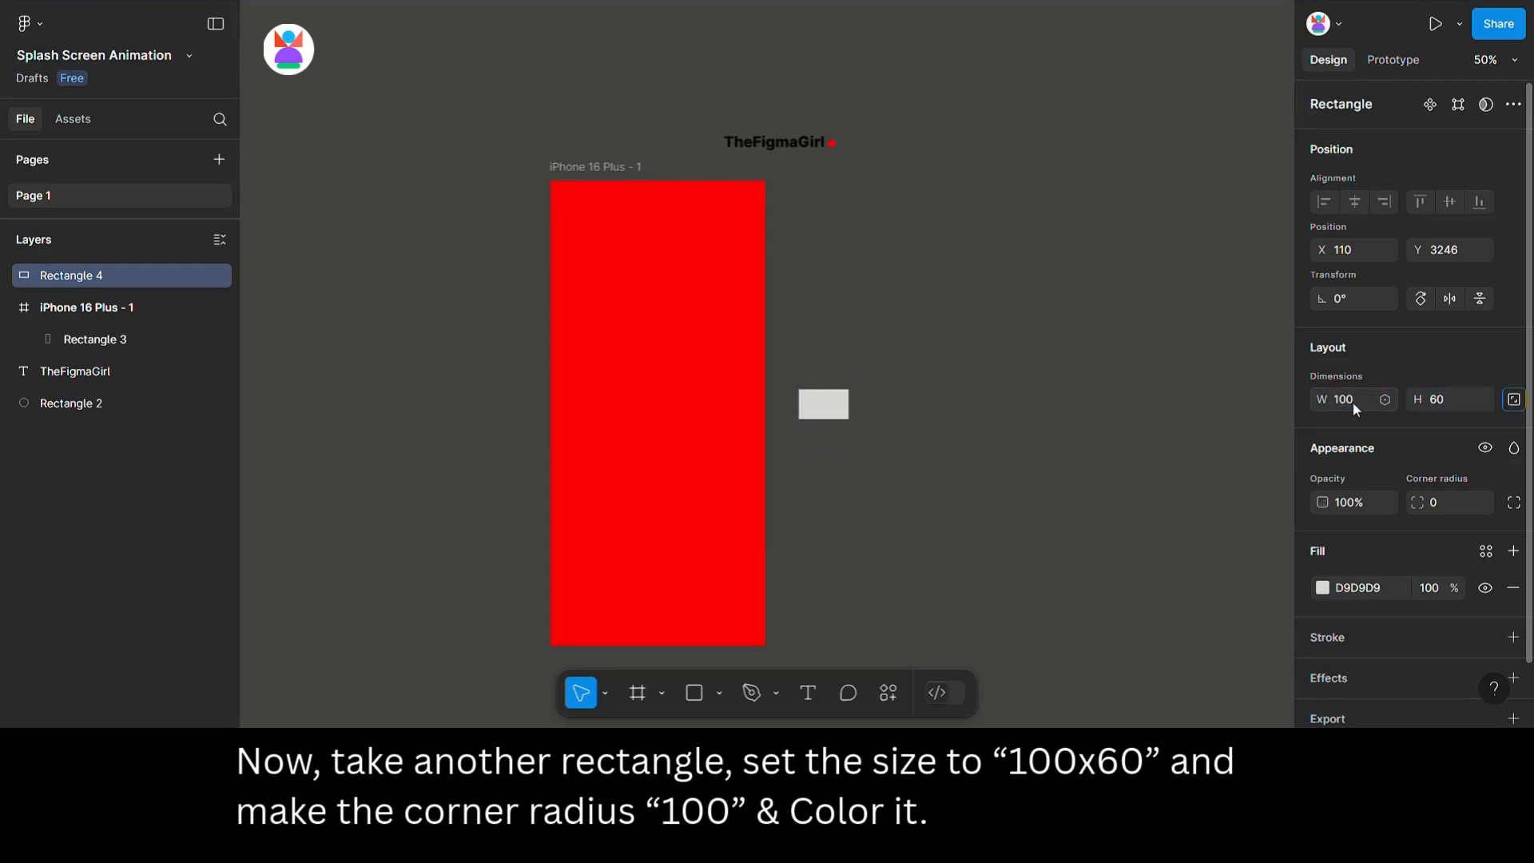
key(Tab)
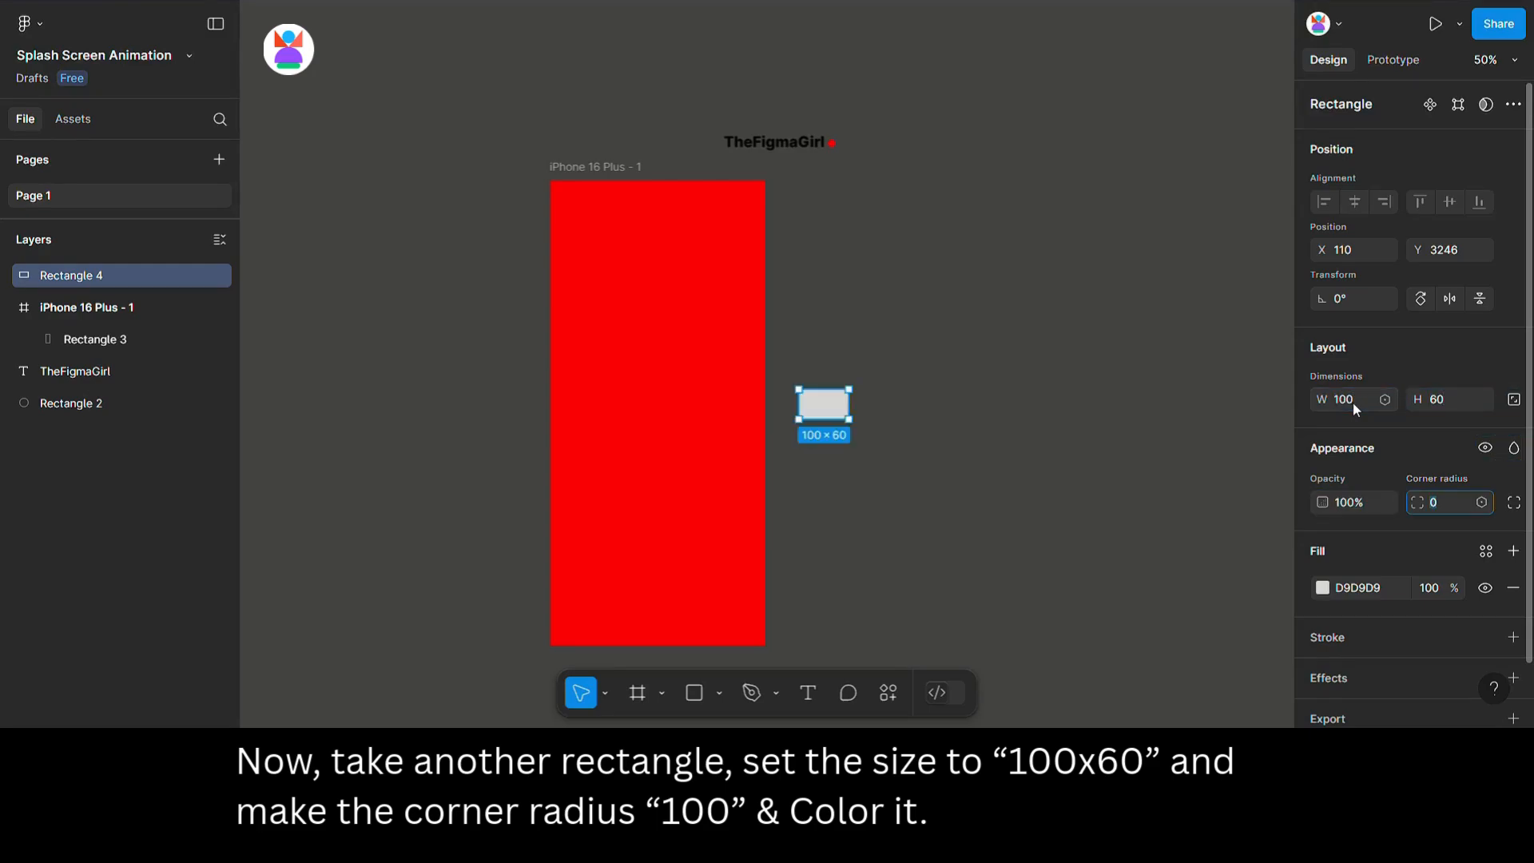
text(100)
key(Return)
click(1322, 587)
click(1079, 690)
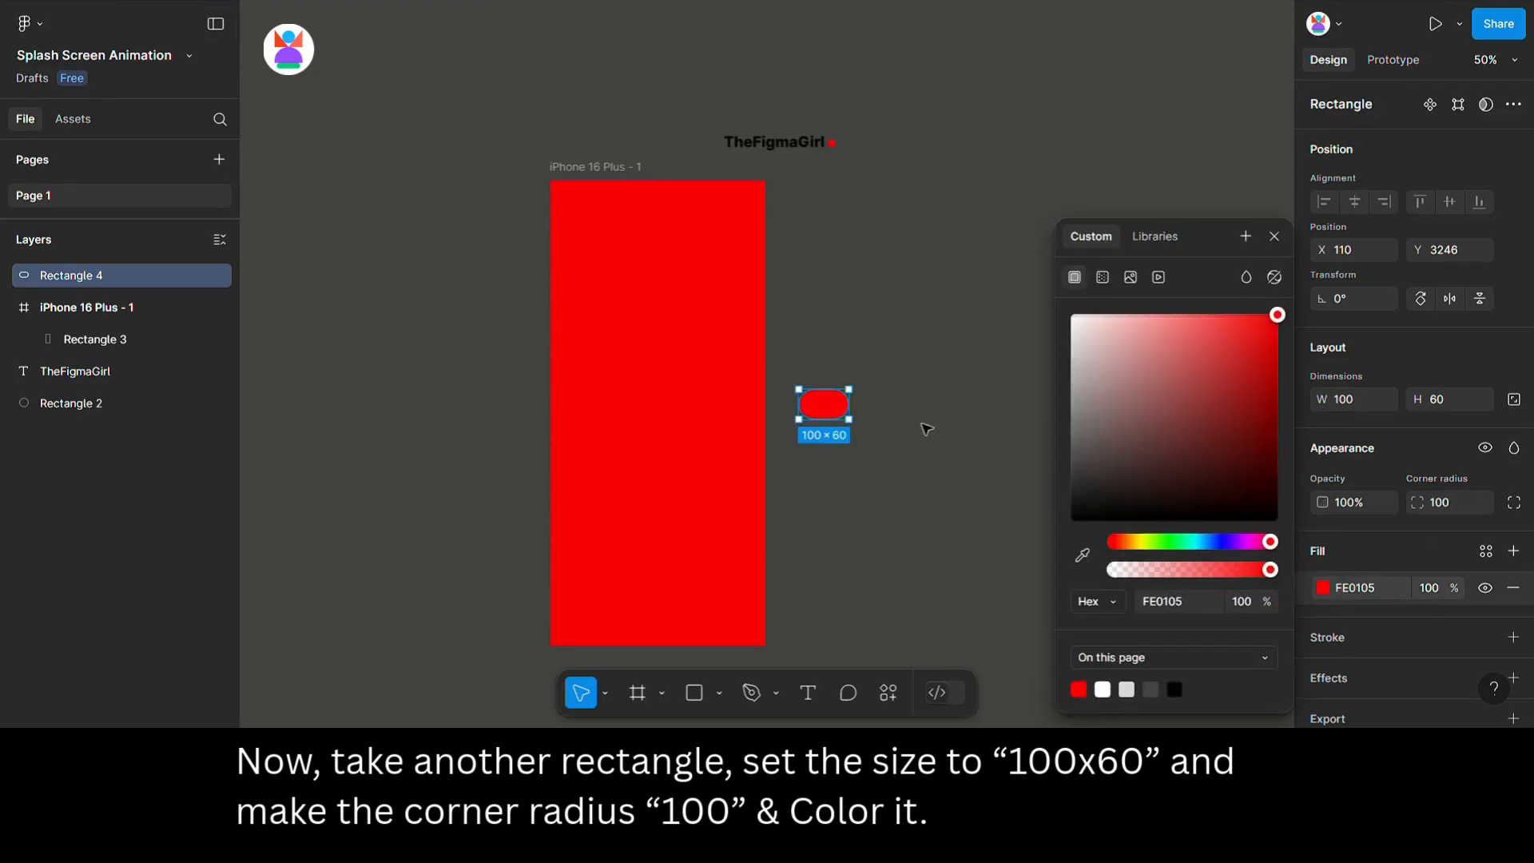
Move the pill shape into the frame and center it horizontally.
drag(826, 407, 677, 416)
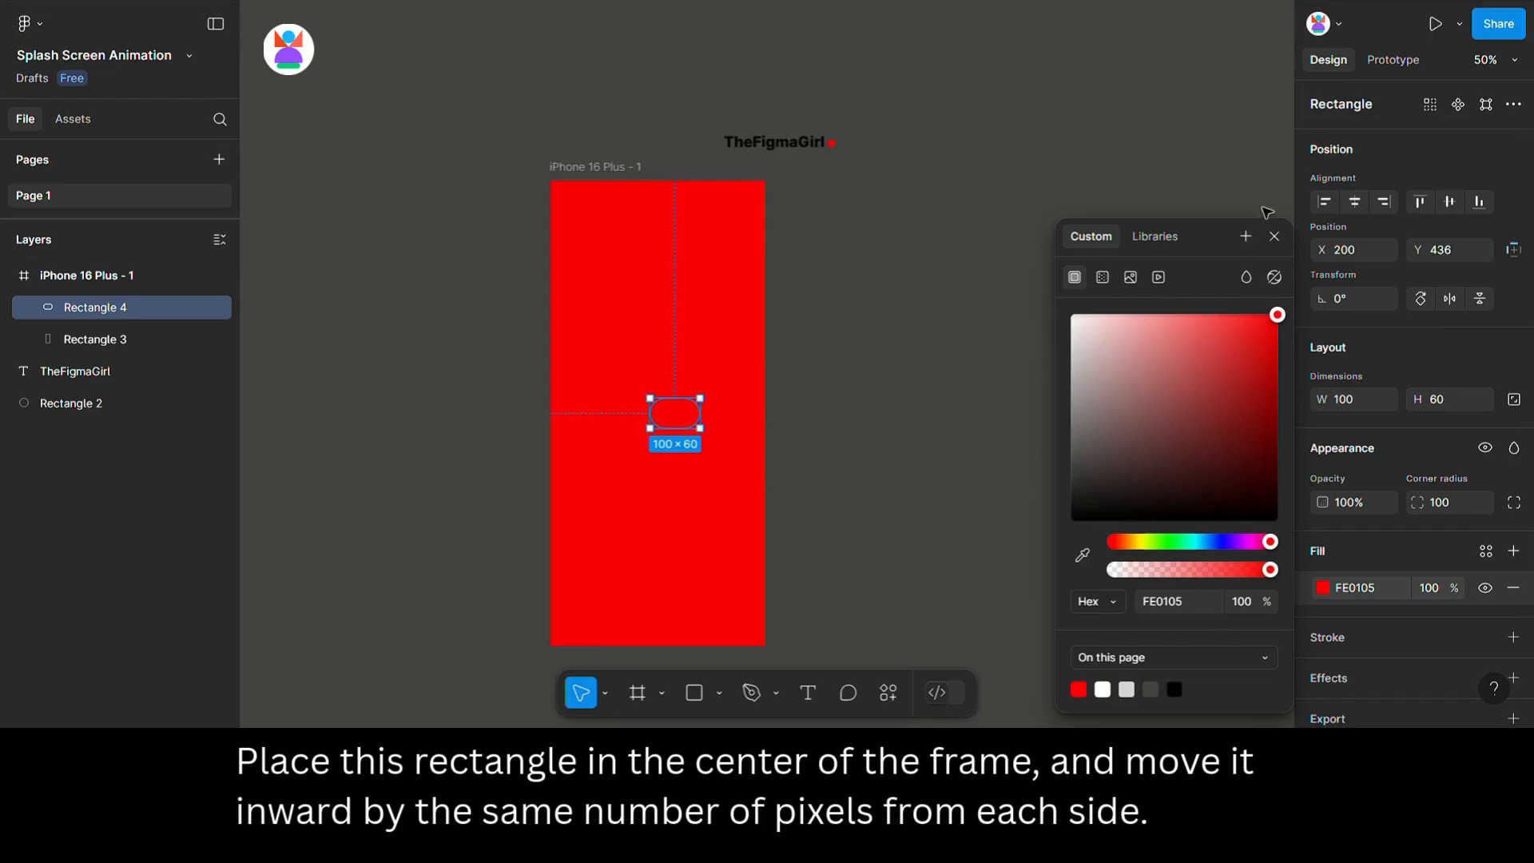
click(1356, 204)
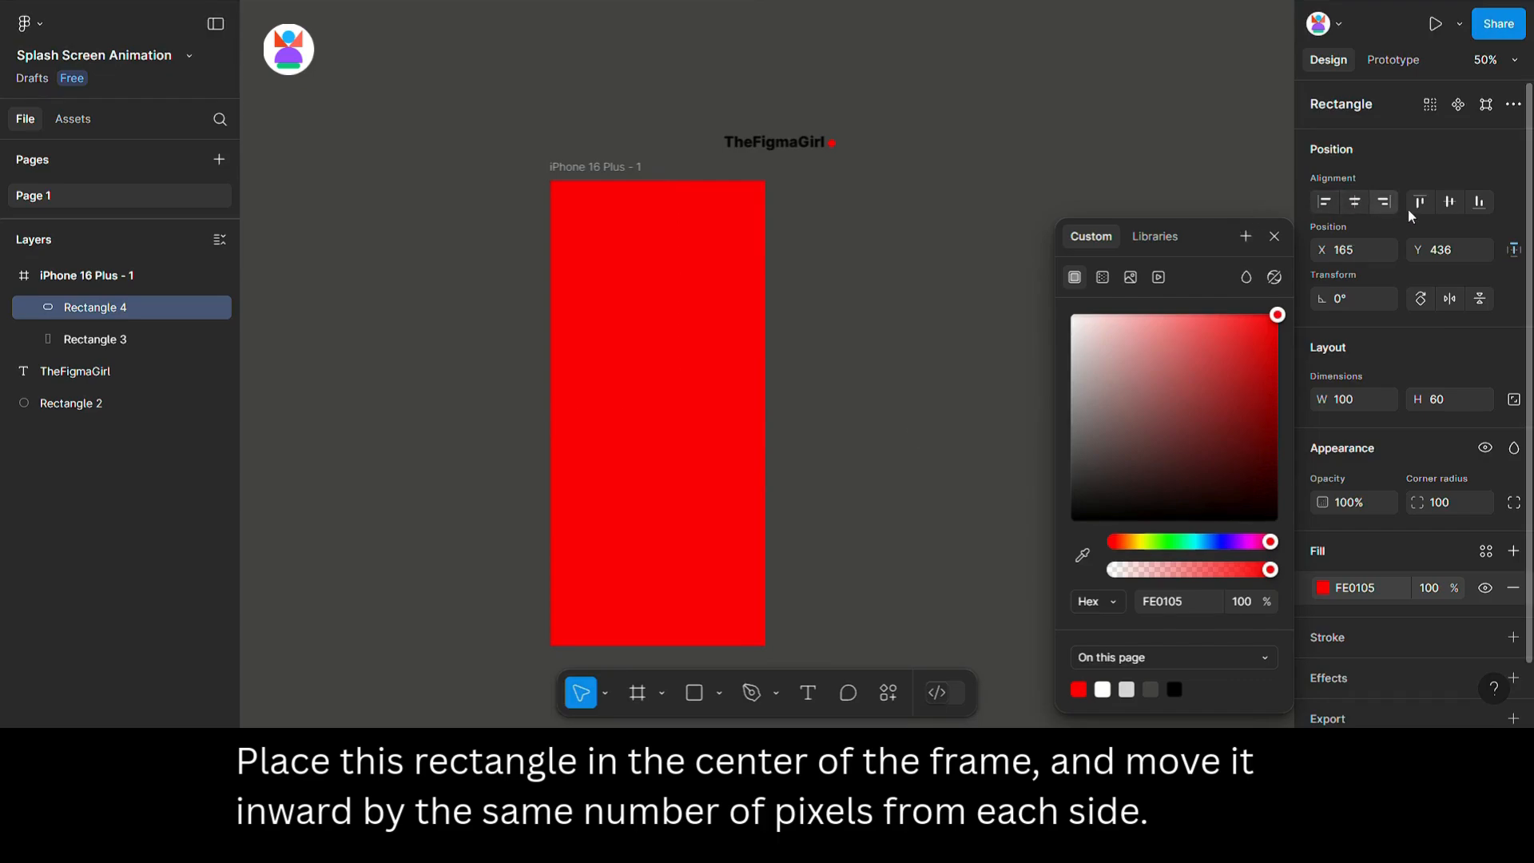
click(1275, 238)
key(alt)
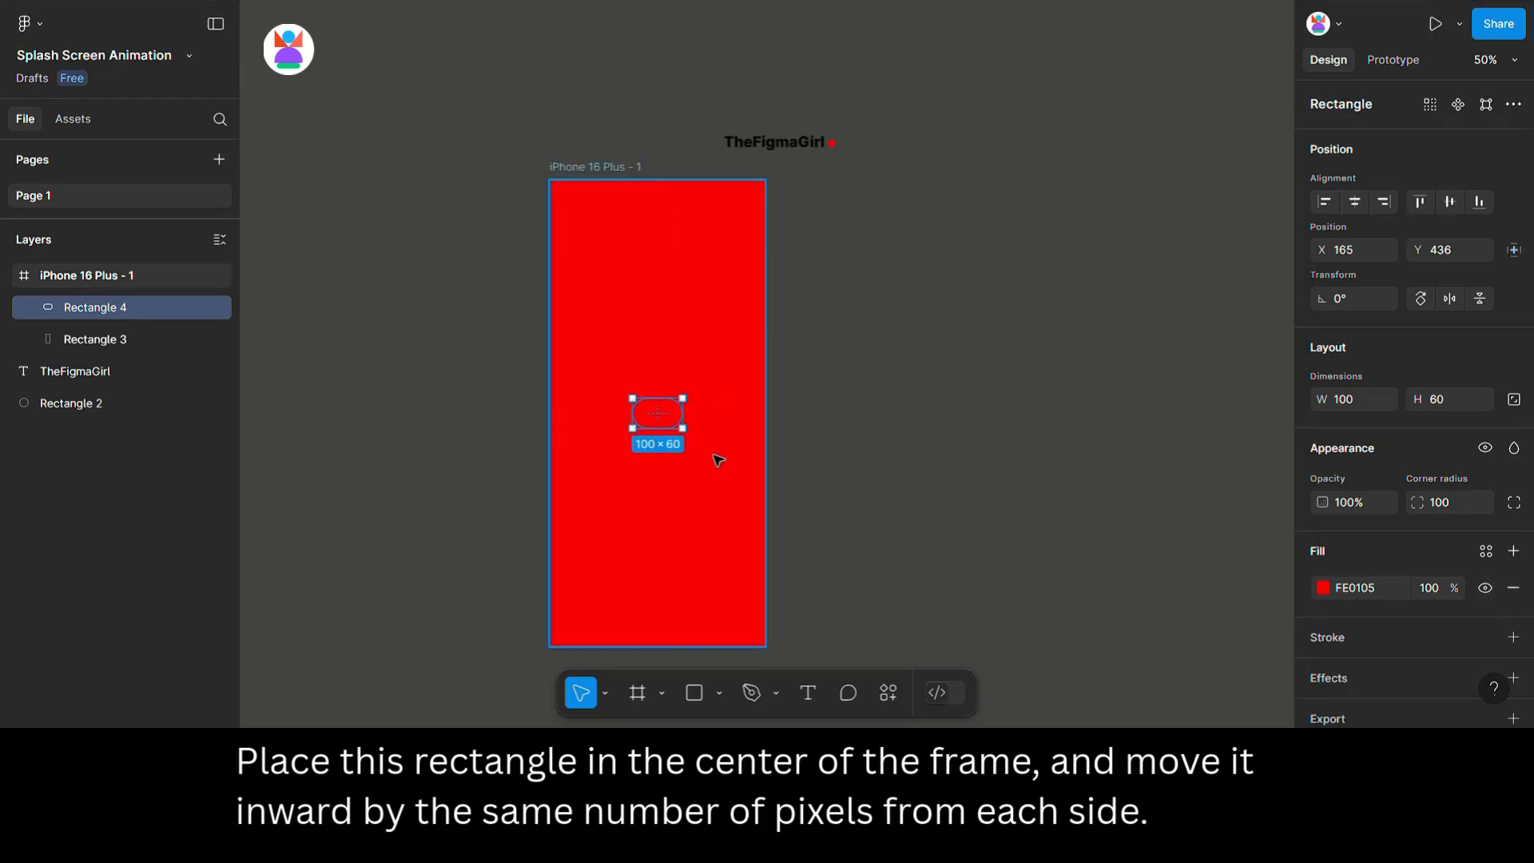
Nudge the pill to the right until it sits outside the frame at X 595.
key(shift+Right)
key(shift+Right)
key(shift+Right)
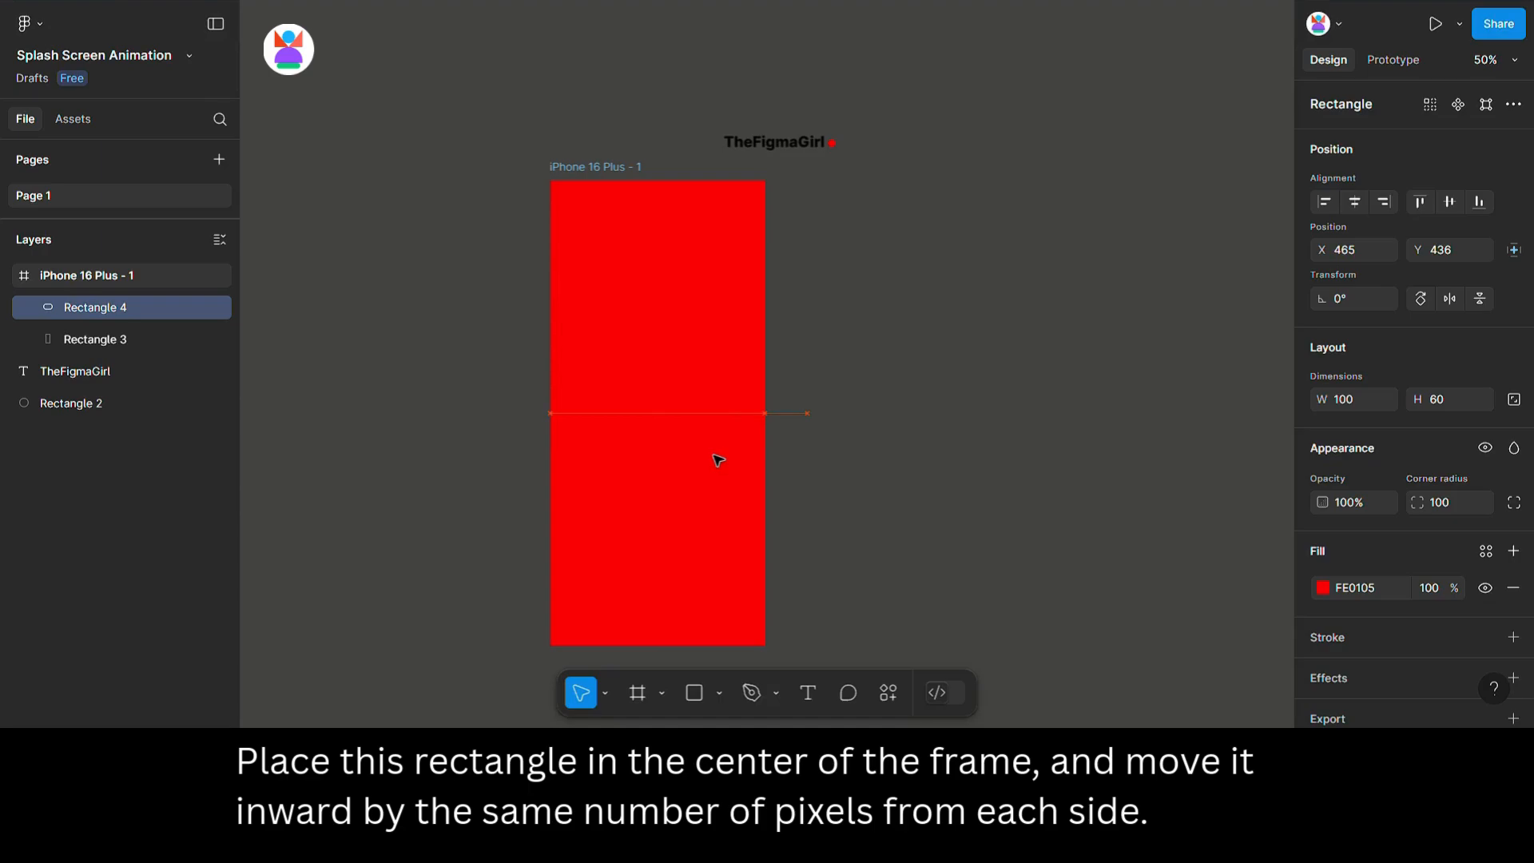
key(shift+Right)
key(shift+Right)
key(shift+Right)
key(shift+Right)
key(shift+Right)
key(shift+Right)
key(shift+Right)
key(shift+Right)
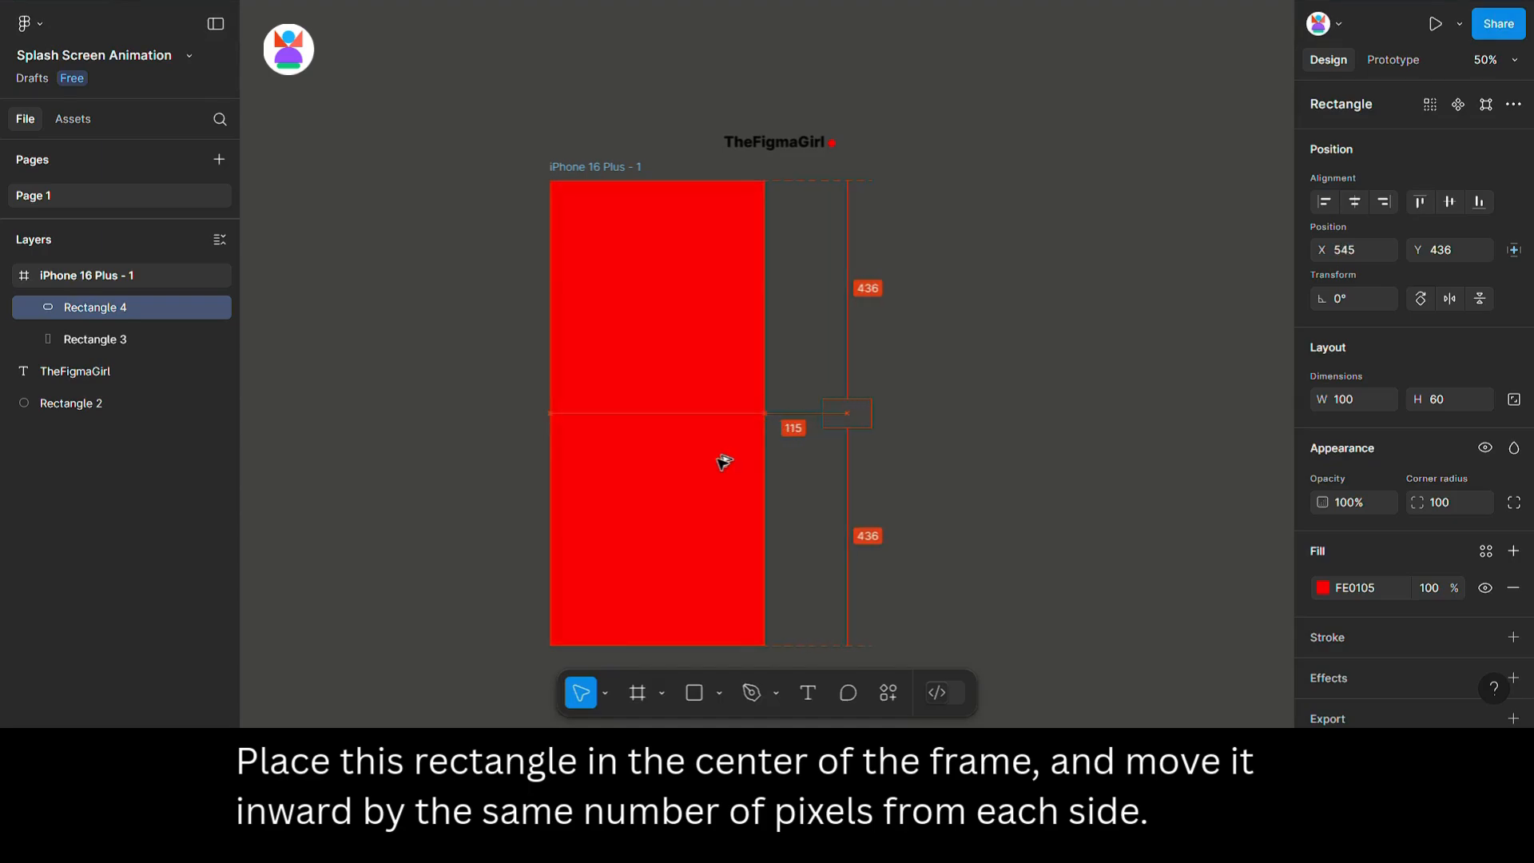
key(shift+Right)
key(shift+Right)
key(shift+Right)
key(shift+Right)
key(shift+Right)
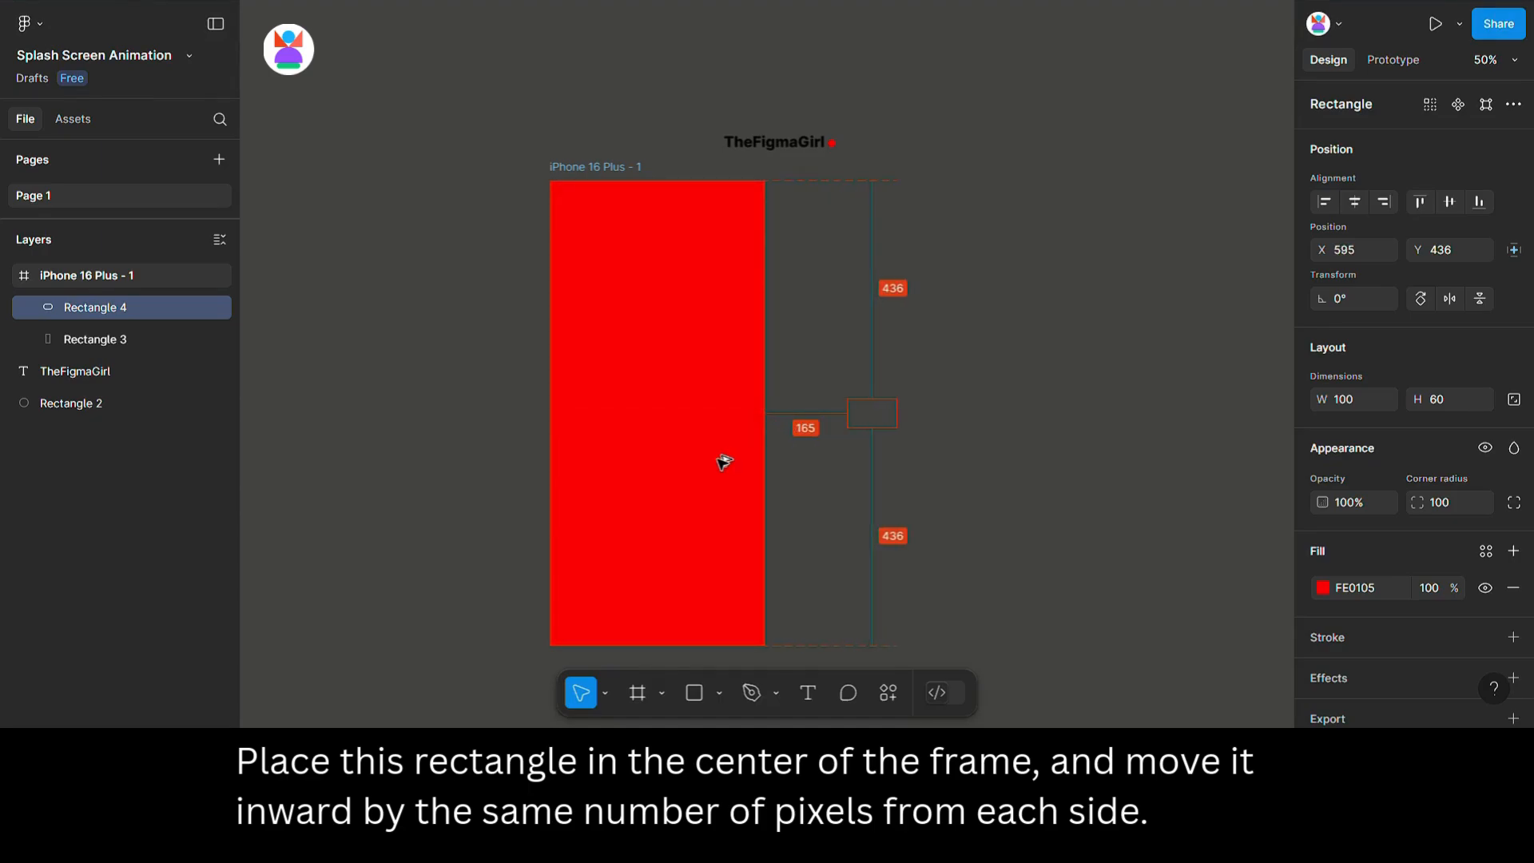
Rename the frame as 1.
click(566, 169)
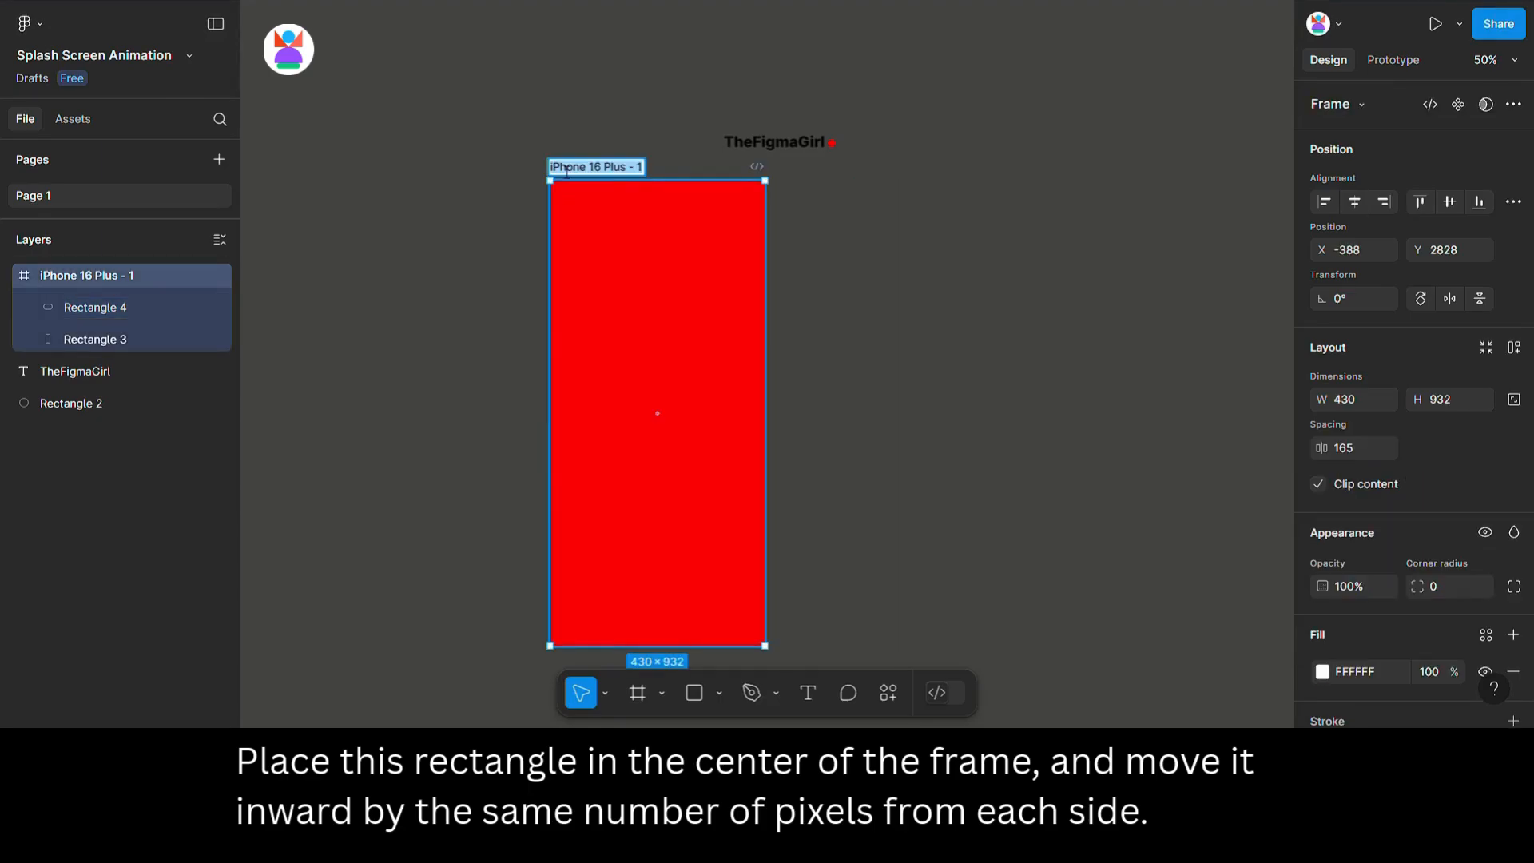
text(1)
click(831, 194)
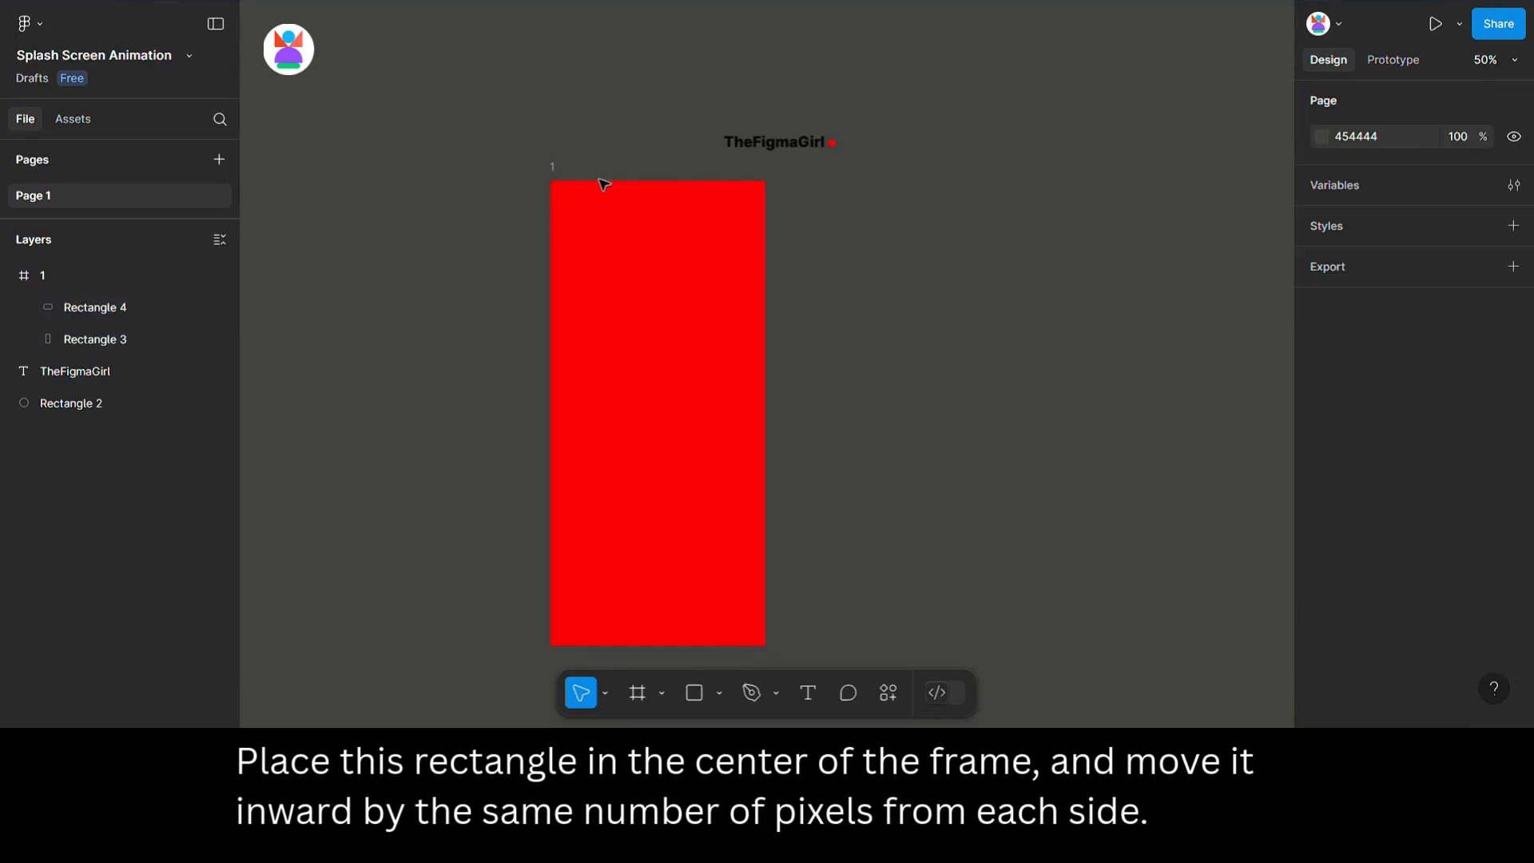
Select both rectangles in frame 1 and shift them right out of the frame's visible area.
click(564, 171)
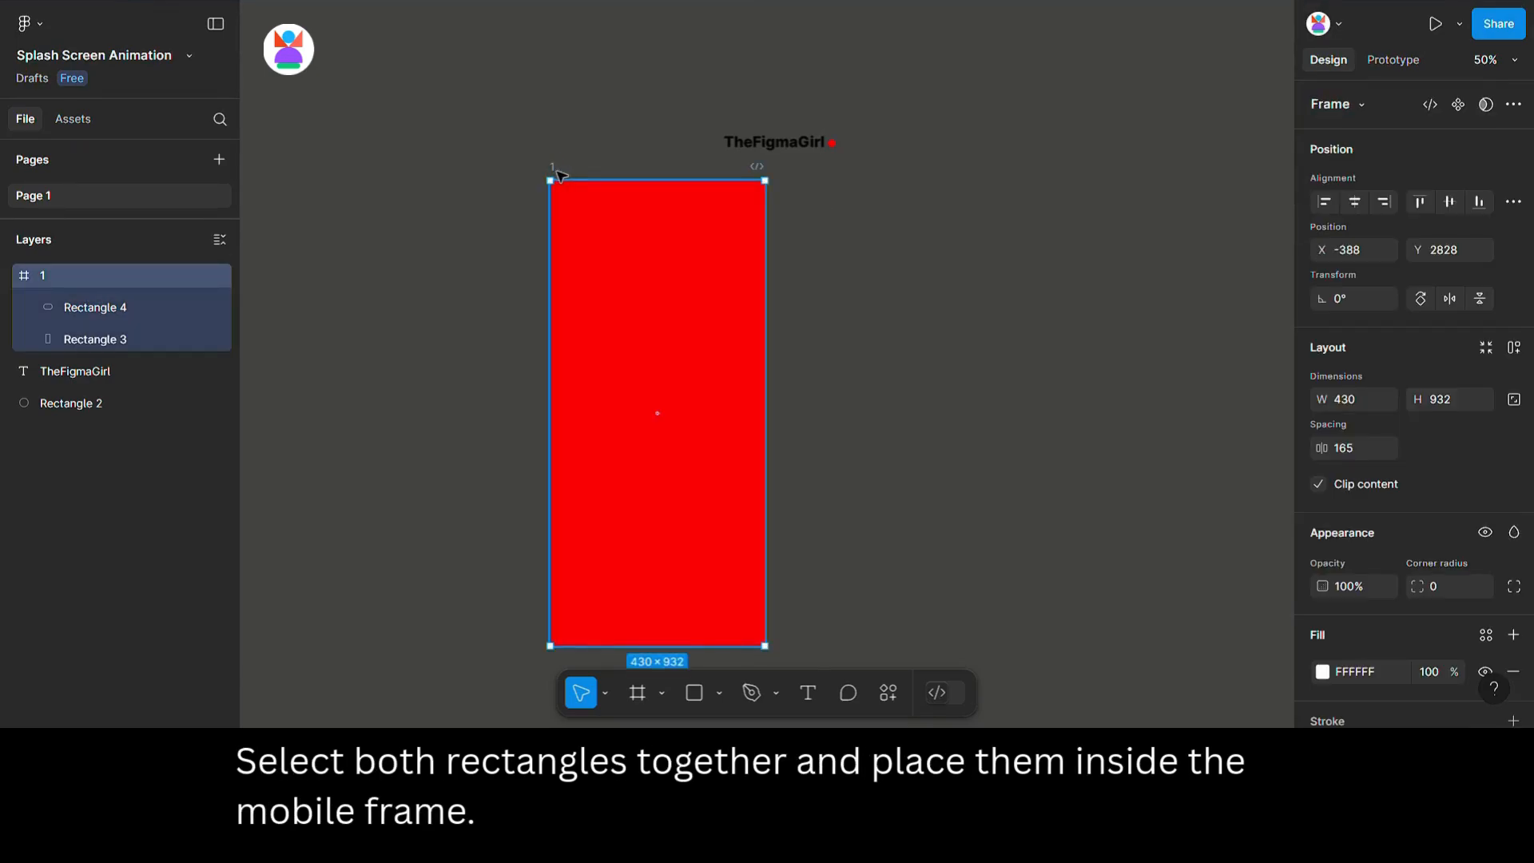
click(75, 302)
shift+click(87, 340)
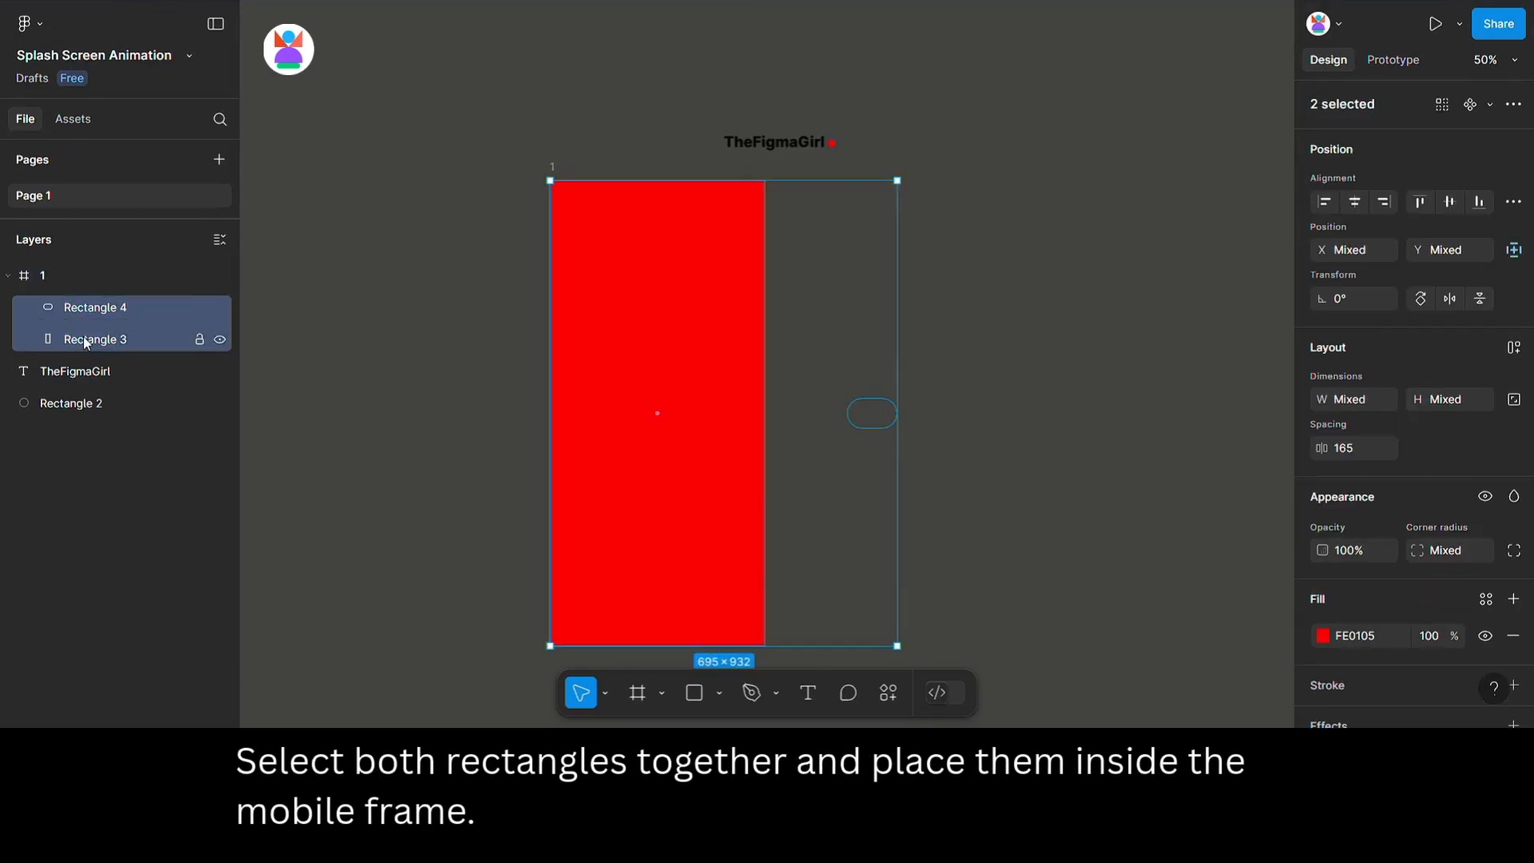
key(shift+Right)
key(shift+Right)
key(shift+Right)
key(shift+Right)
key(shift+Right)
key(shift+Right)
key(shift+Right)
key(shift+Right)
key(shift+Right)
key(shift+Right)
key(shift+Right)
key(shift+Right)
key(shift+Right)
key(shift+Right)
key(shift+Right)
key(shift+Right)
key(shift+Right)
key(shift+Right)
key(shift+Right)
key(shift+Right)
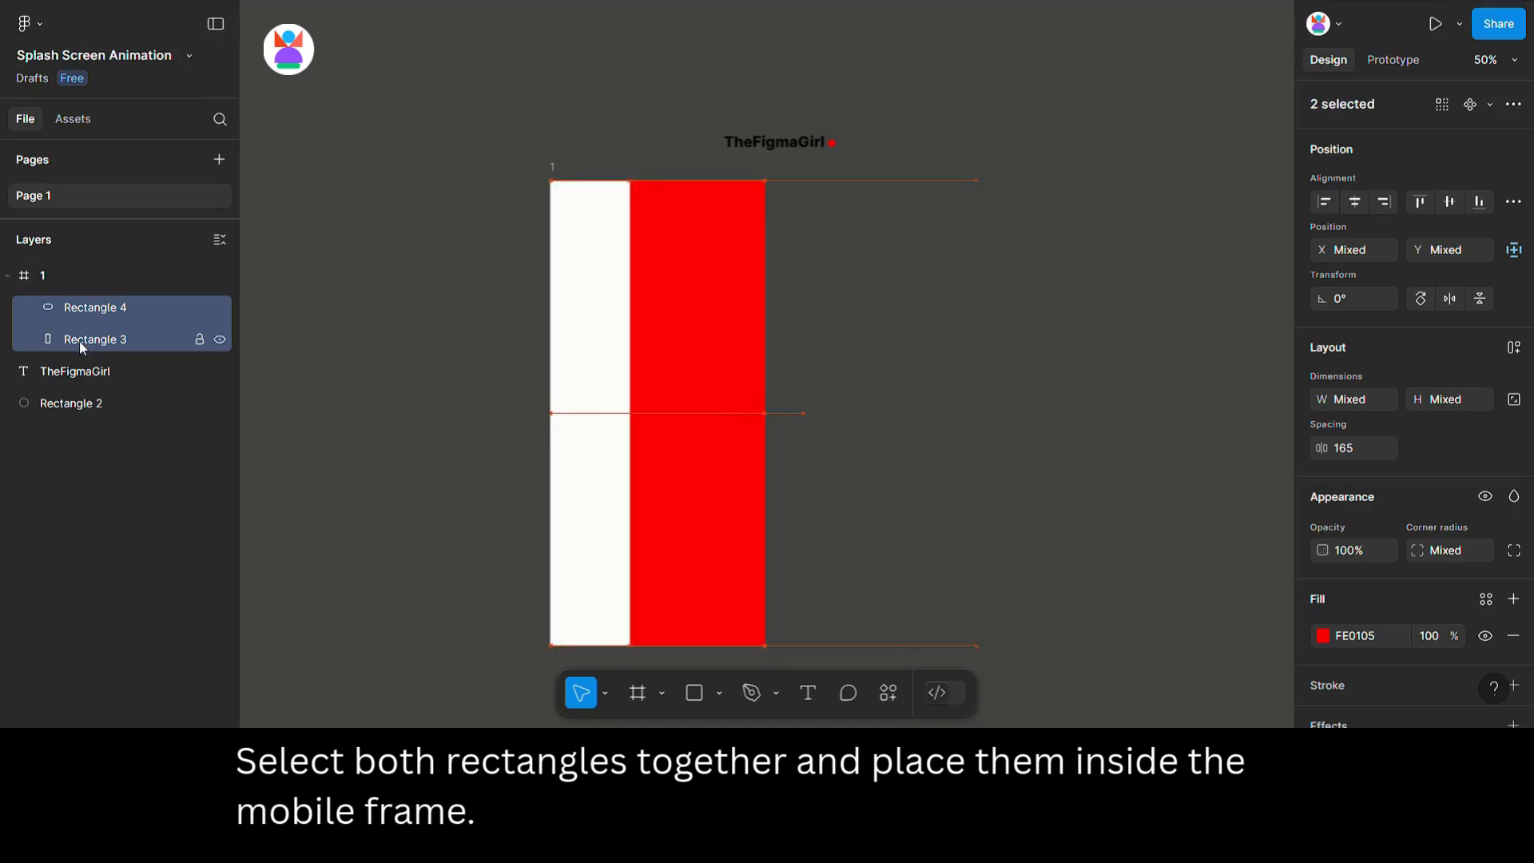
key(shift+Right)
key(shift+Right)
key(shift+Right)
key(shift+Right)
key(shift+Right)
key(shift+Right)
key(shift+Right)
key(shift+Right)
key(shift+Right)
key(shift+Right)
key(shift+Right)
key(shift+Right)
key(shift+Right)
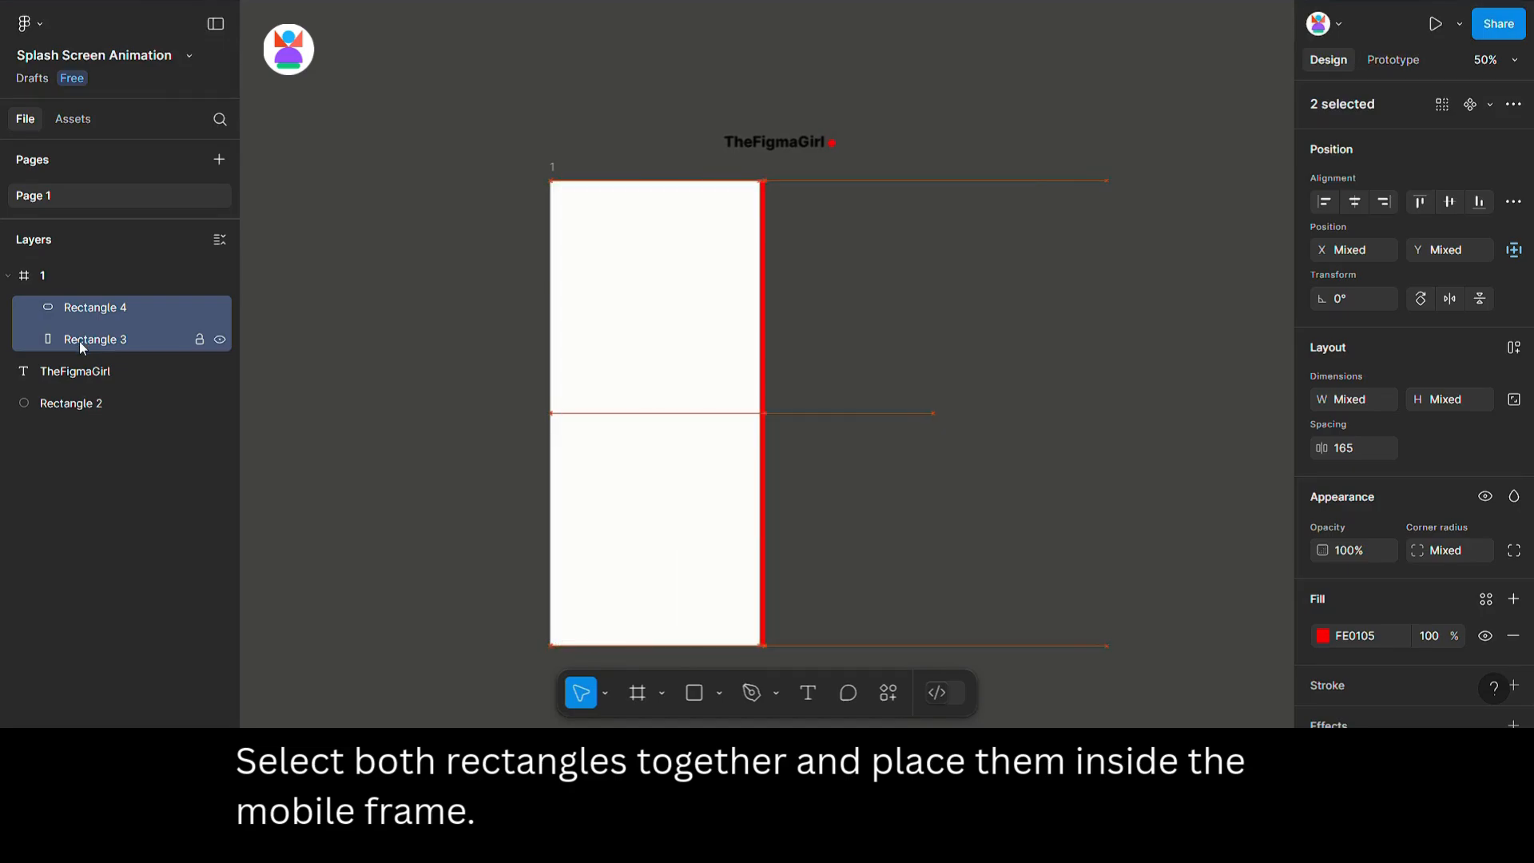
click(534, 157)
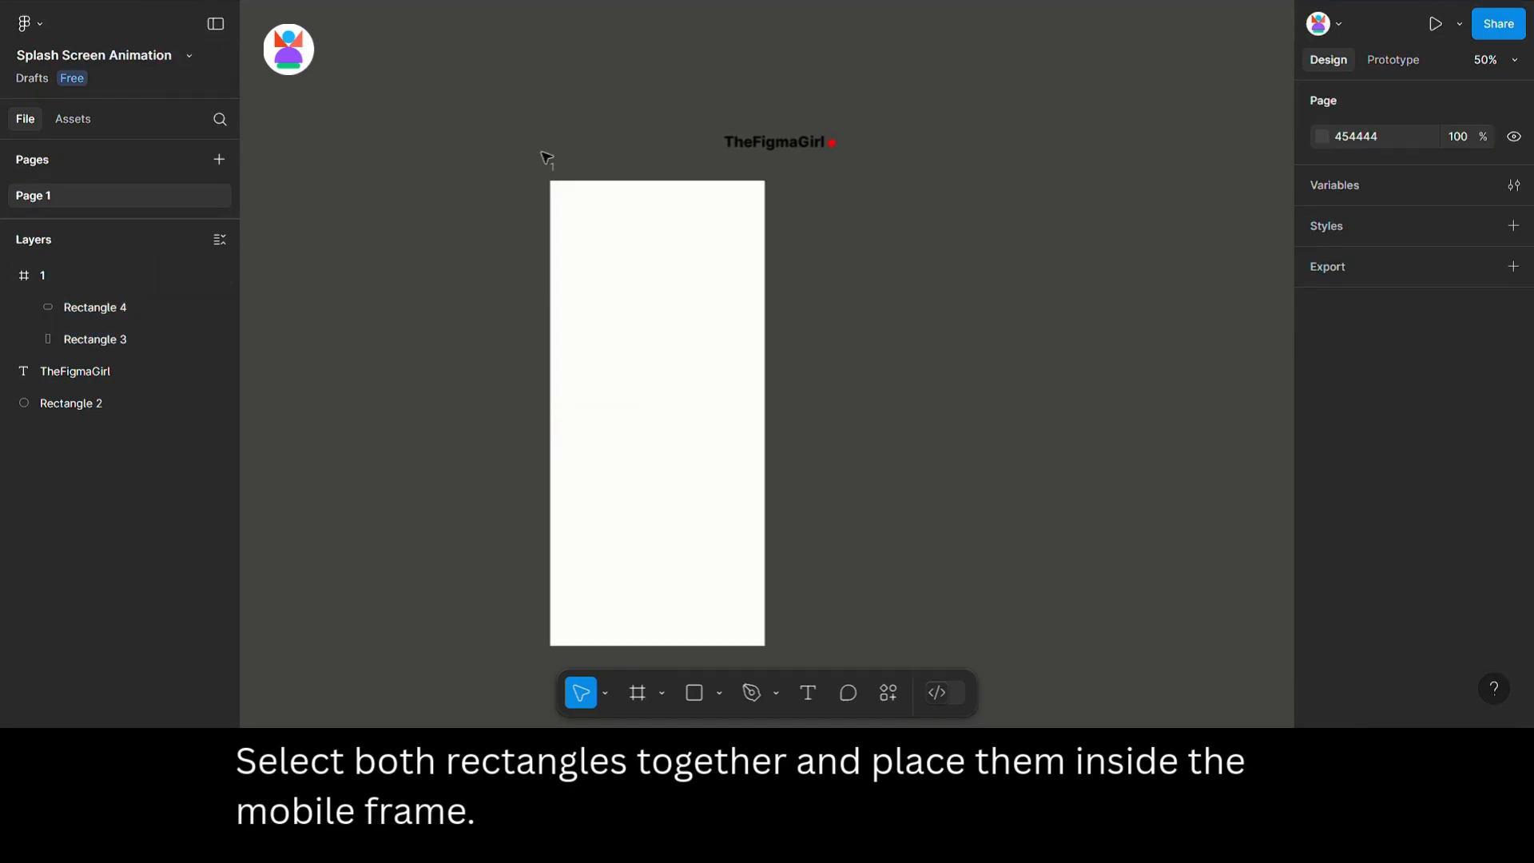
Duplicate frame 1 to create frame 2 beside it.
click(557, 177)
drag(558, 177, 831, 176)
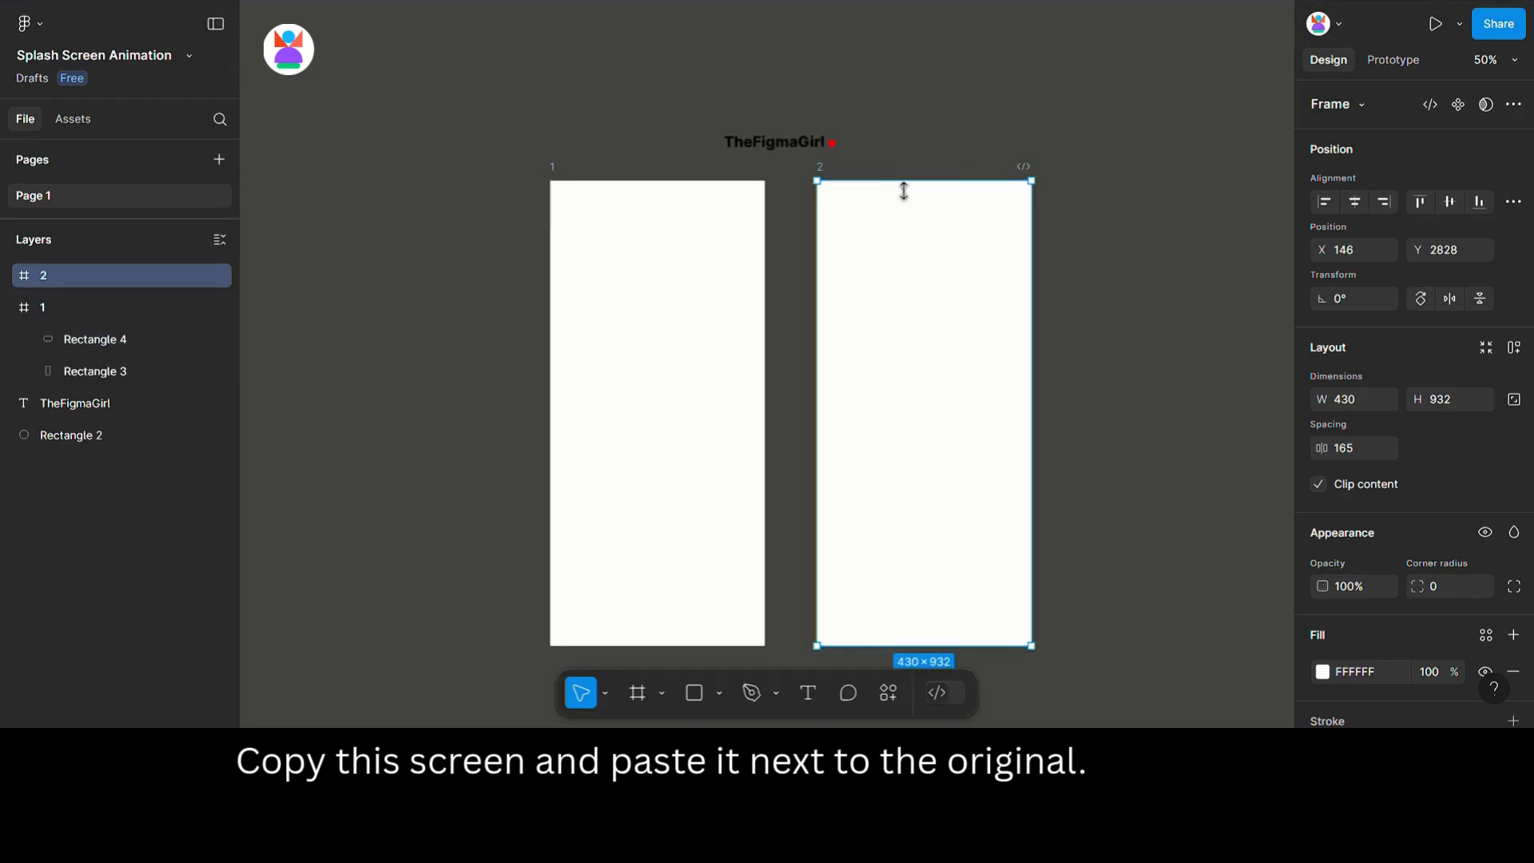
drag(1092, 212, 828, 233)
In frame 2, shift both rectangles back left so the red rectangle fills the frame again.
click(8, 275)
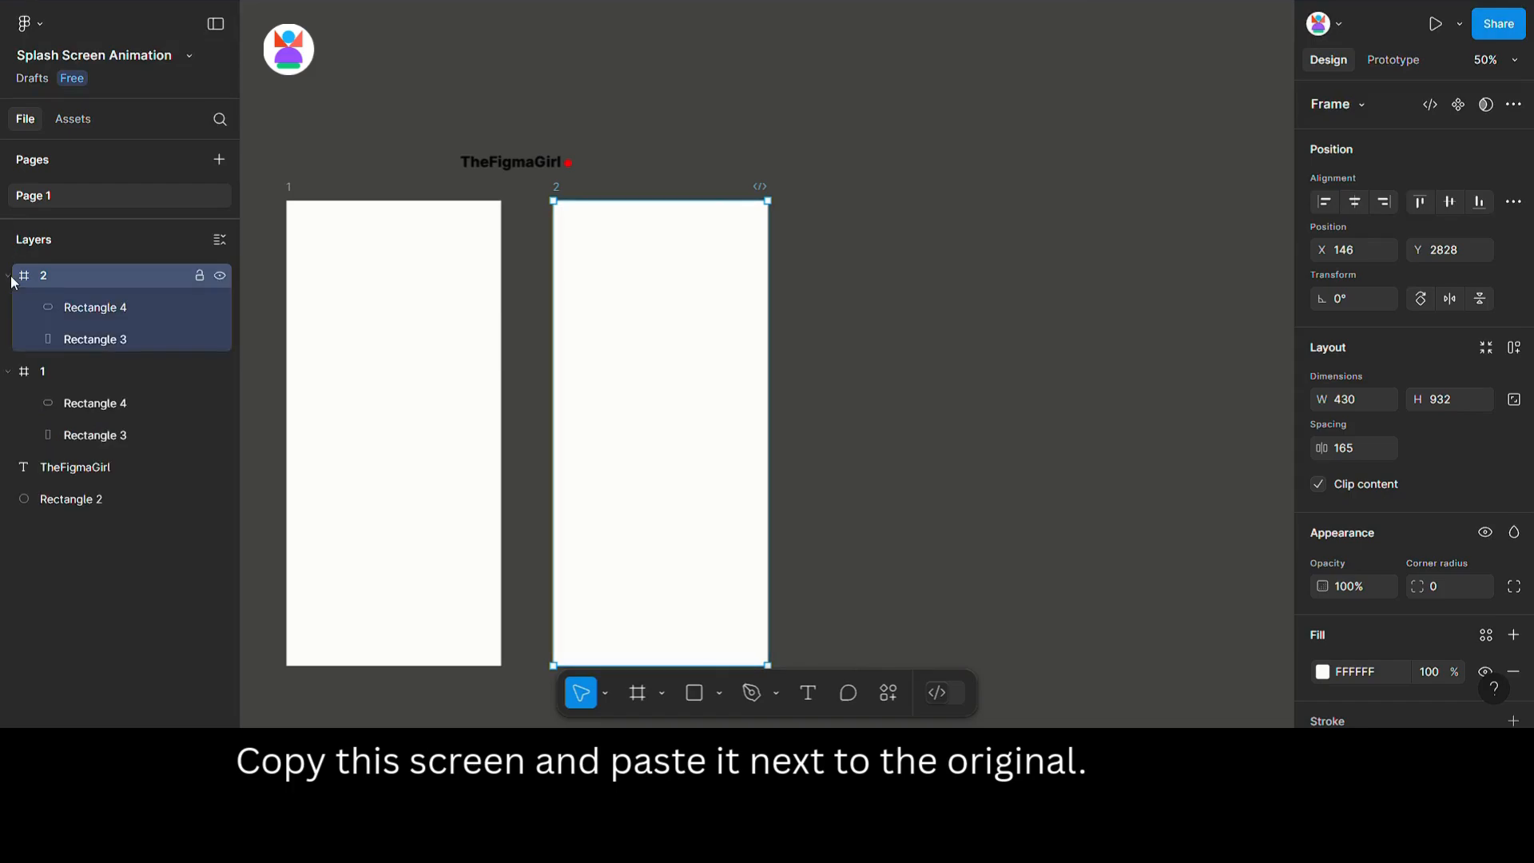
click(94, 307)
shift+click(86, 340)
key(shift+Left)
key(shift+Left)
key(shift+Left)
key(shift+Left)
key(shift+Left)
key(shift+Left)
key(shift+Left)
key(shift+Left)
key(shift+Left)
key(shift+Left)
key(shift+Left)
key(shift+Left)
key(shift+Left)
key(shift+Left)
key(shift+Left)
key(shift+Left)
key(shift+Left)
key(shift+Left)
key(shift+Left)
key(shift+Left)
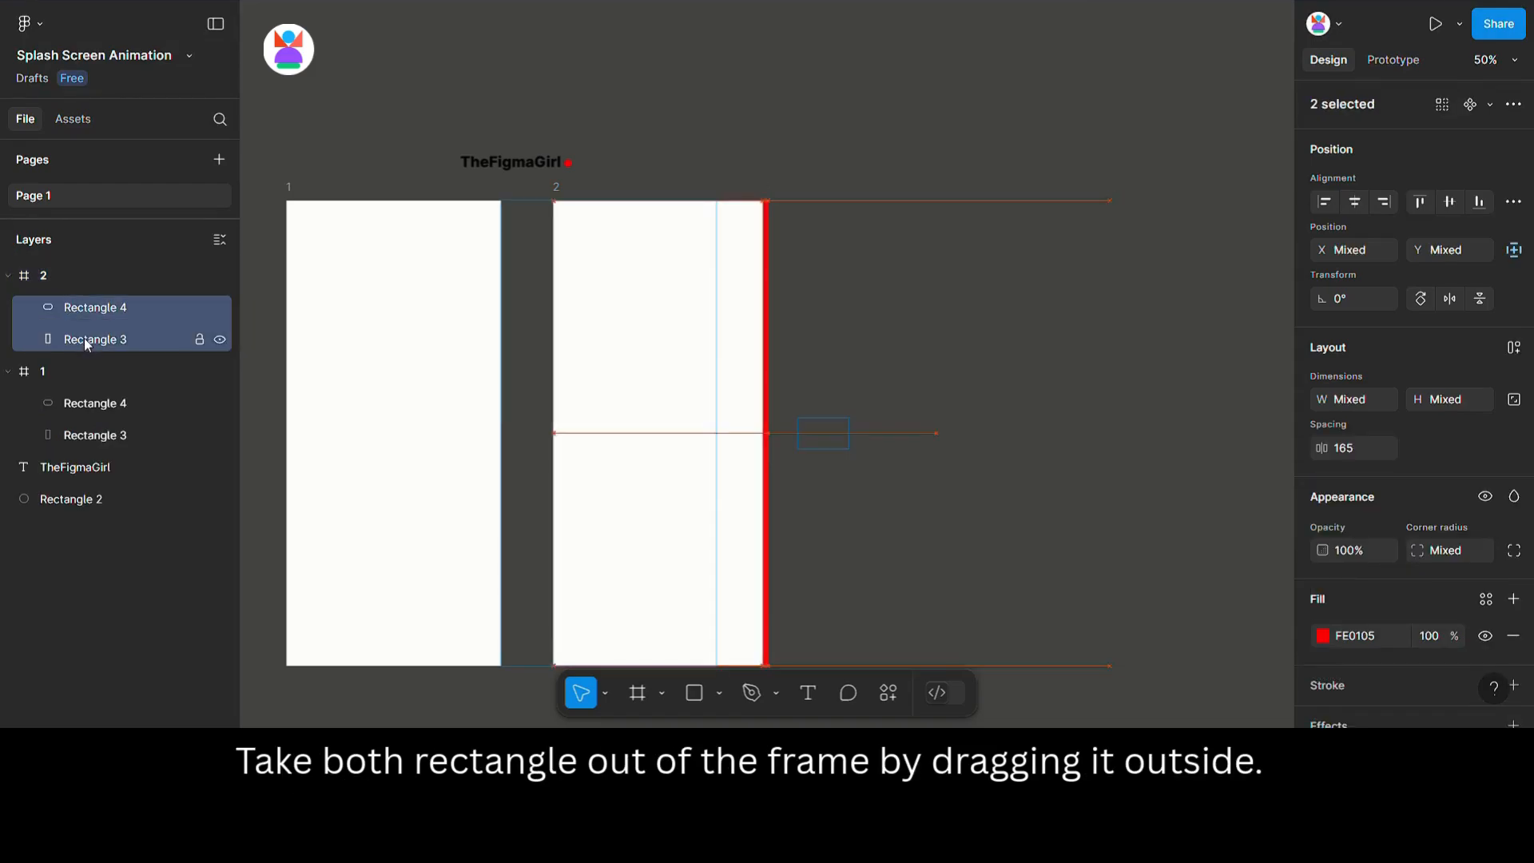
key(shift+Left)
key(shift+Left)
key(shift+Left)
key(shift+Left)
key(shift+Left)
key(shift+Left)
key(shift+Left)
key(shift+Left)
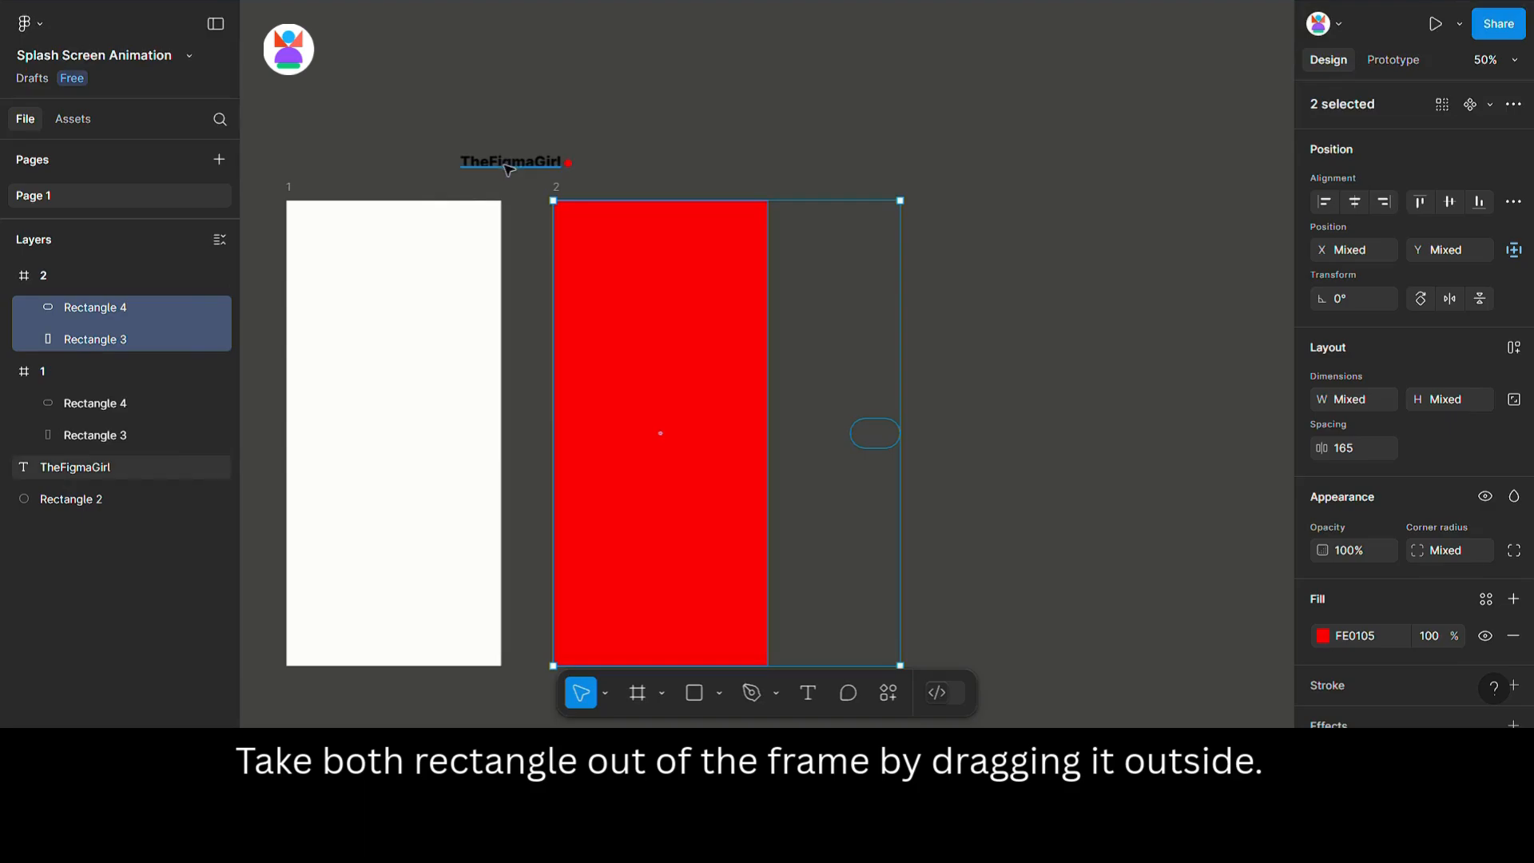
key(Escape)
Copy frame 2 and paste it as frame 3 next to it.
click(595, 202)
key(ctrl+c)
key(ctrl+v)
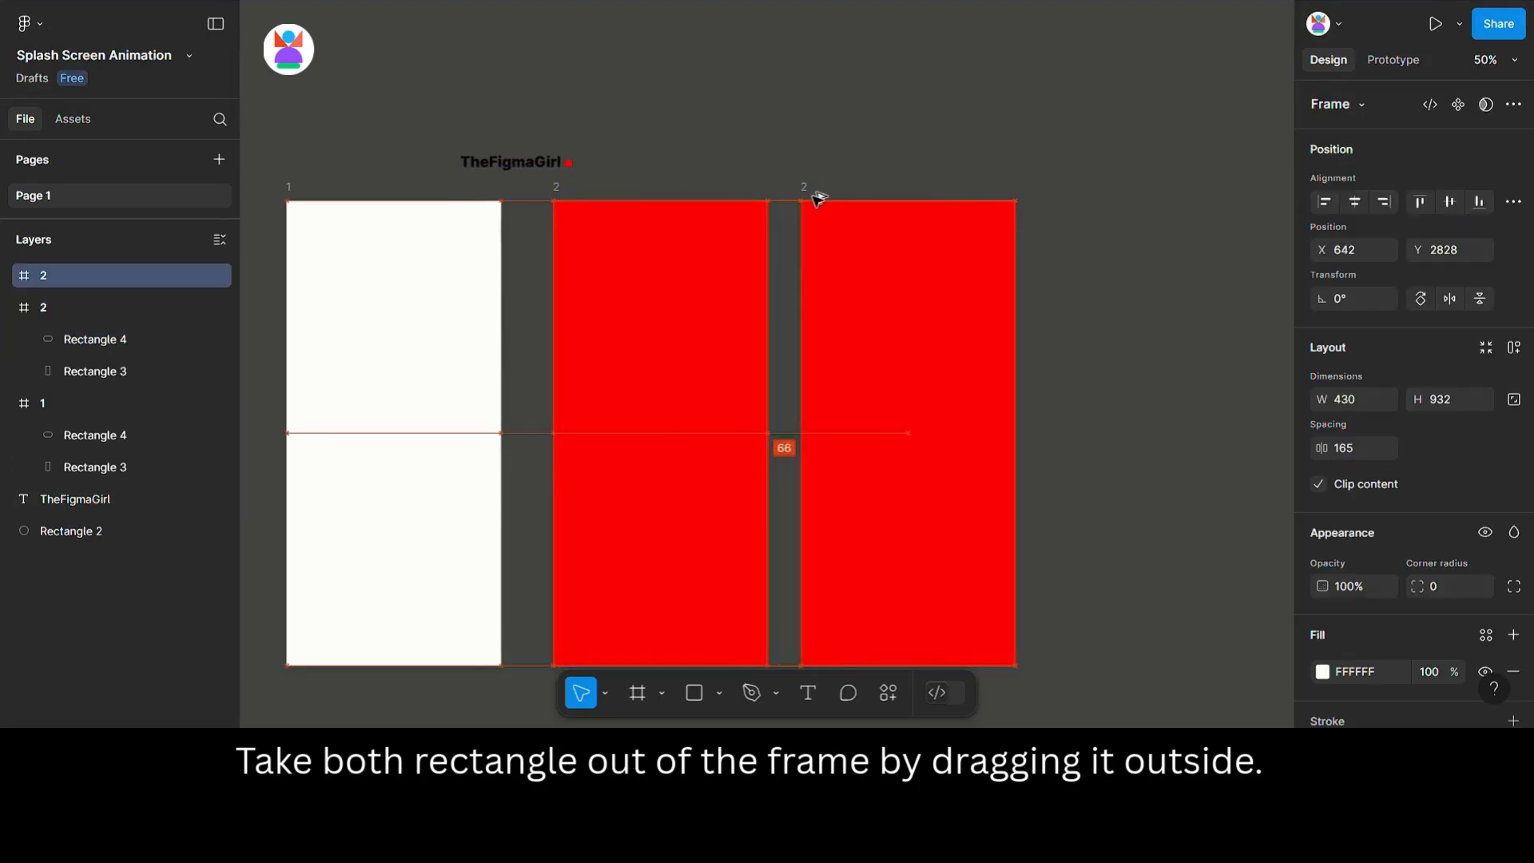
In frame 3, shift both rectangles left so the red background leaves and the pill enters the frame.
click(8, 275)
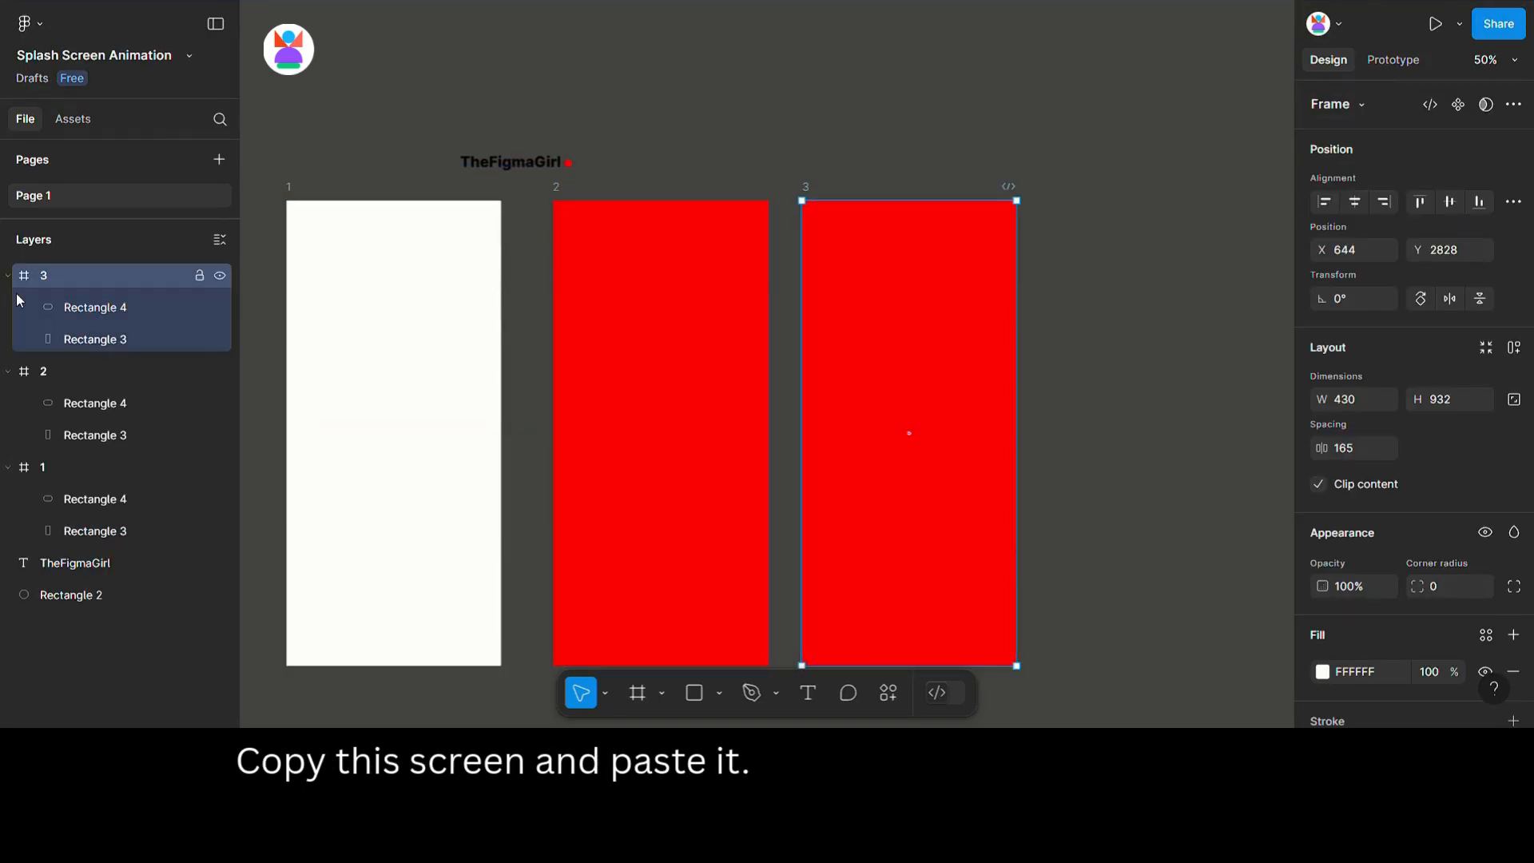
click(84, 307)
shift+click(83, 336)
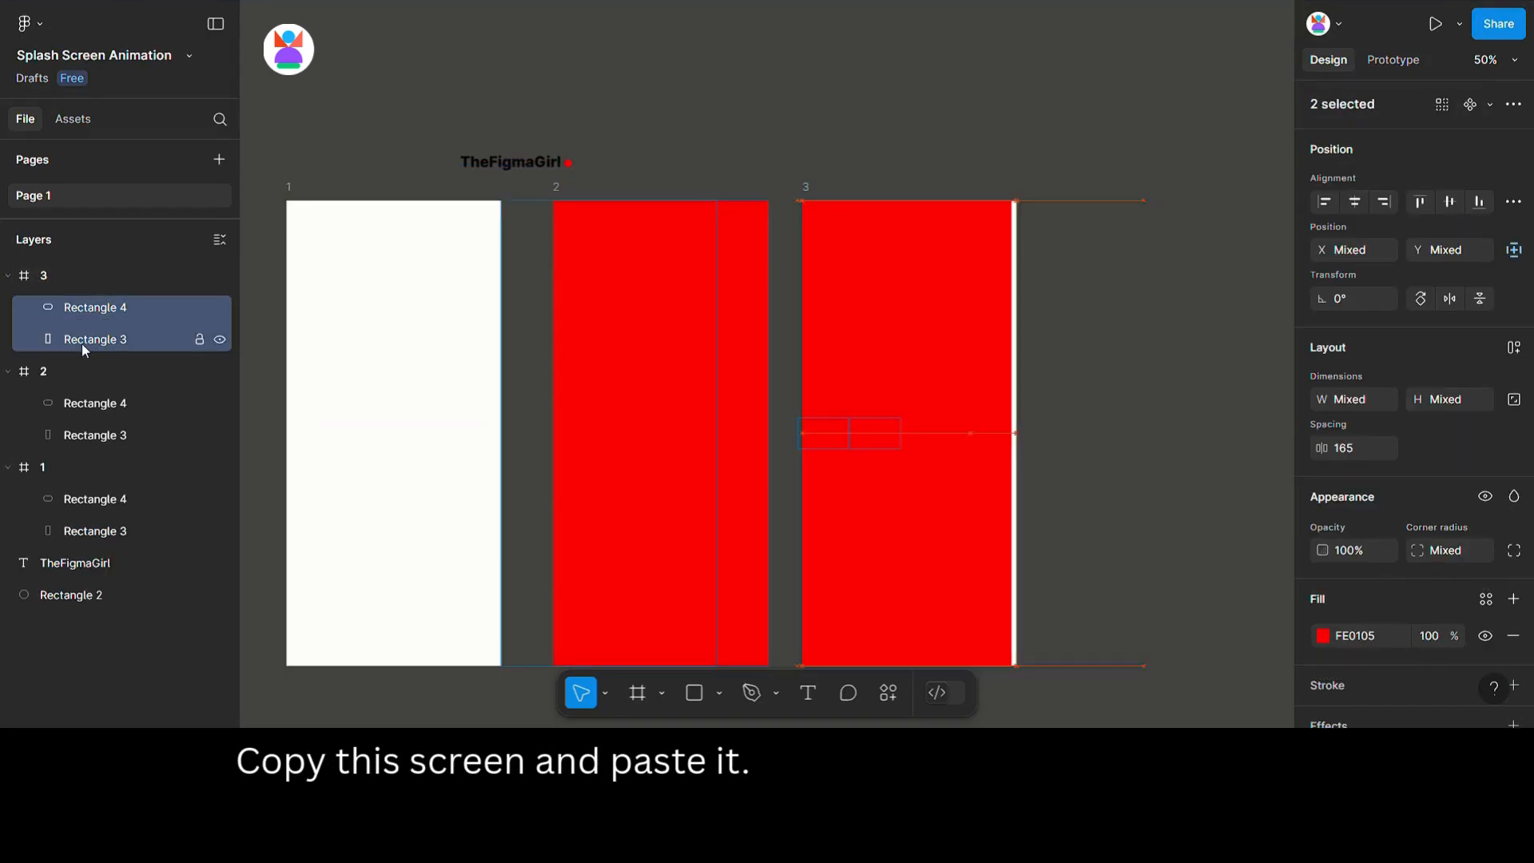
key(shift+Left)
key(shift+Left)
key(shift+Left)
key(shift+Left)
key(shift+Left)
key(shift+Left)
key(shift+Left)
key(shift+Left)
key(shift+Left)
key(shift+Left)
key(shift+Left)
key(shift+Left)
key(shift+Left)
key(shift+Left)
key(shift+Left)
key(shift+Left)
key(shift+Left)
key(shift+Left)
key(shift+Left)
key(shift+Left)
key(shift+Left)
key(shift+Left)
key(shift+Left)
key(shift+Left)
key(shift+Left)
key(shift+Left)
key(shift+Left)
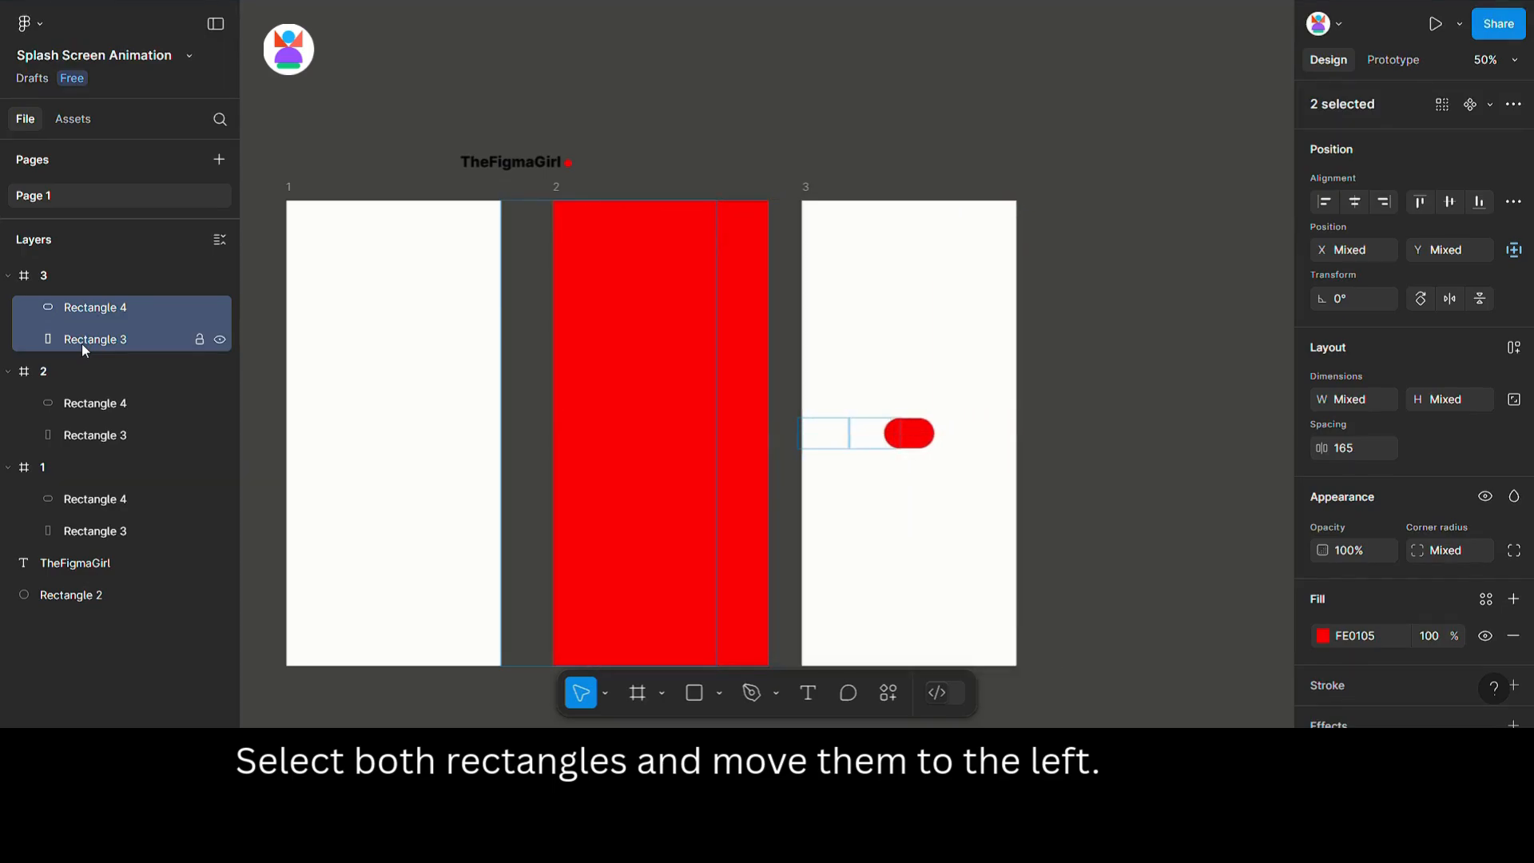
Move the pill in frame 3 to the left edge at X 20.
click(911, 438)
key(shift+Left)
key(shift+Left)
key(shift+Left)
key(shift+Left)
key(shift+Left)
key(shift+Left)
key(shift+Left)
key(shift+Left)
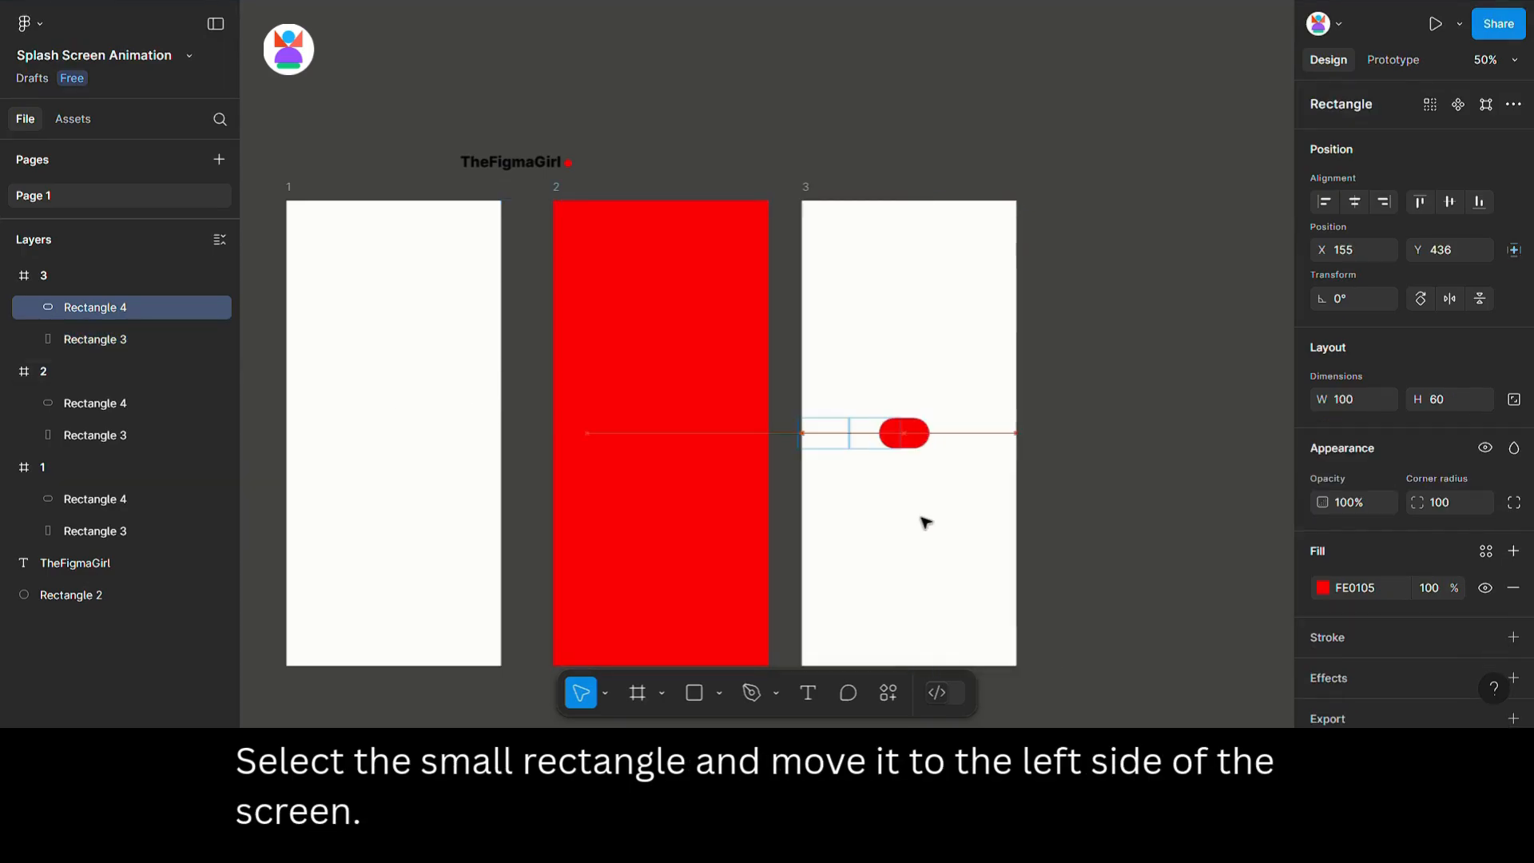
key(shift+Left)
key(shift+Left)
key(shift+Left)
key(shift+Left)
key(shift+Left)
key(shift+Left)
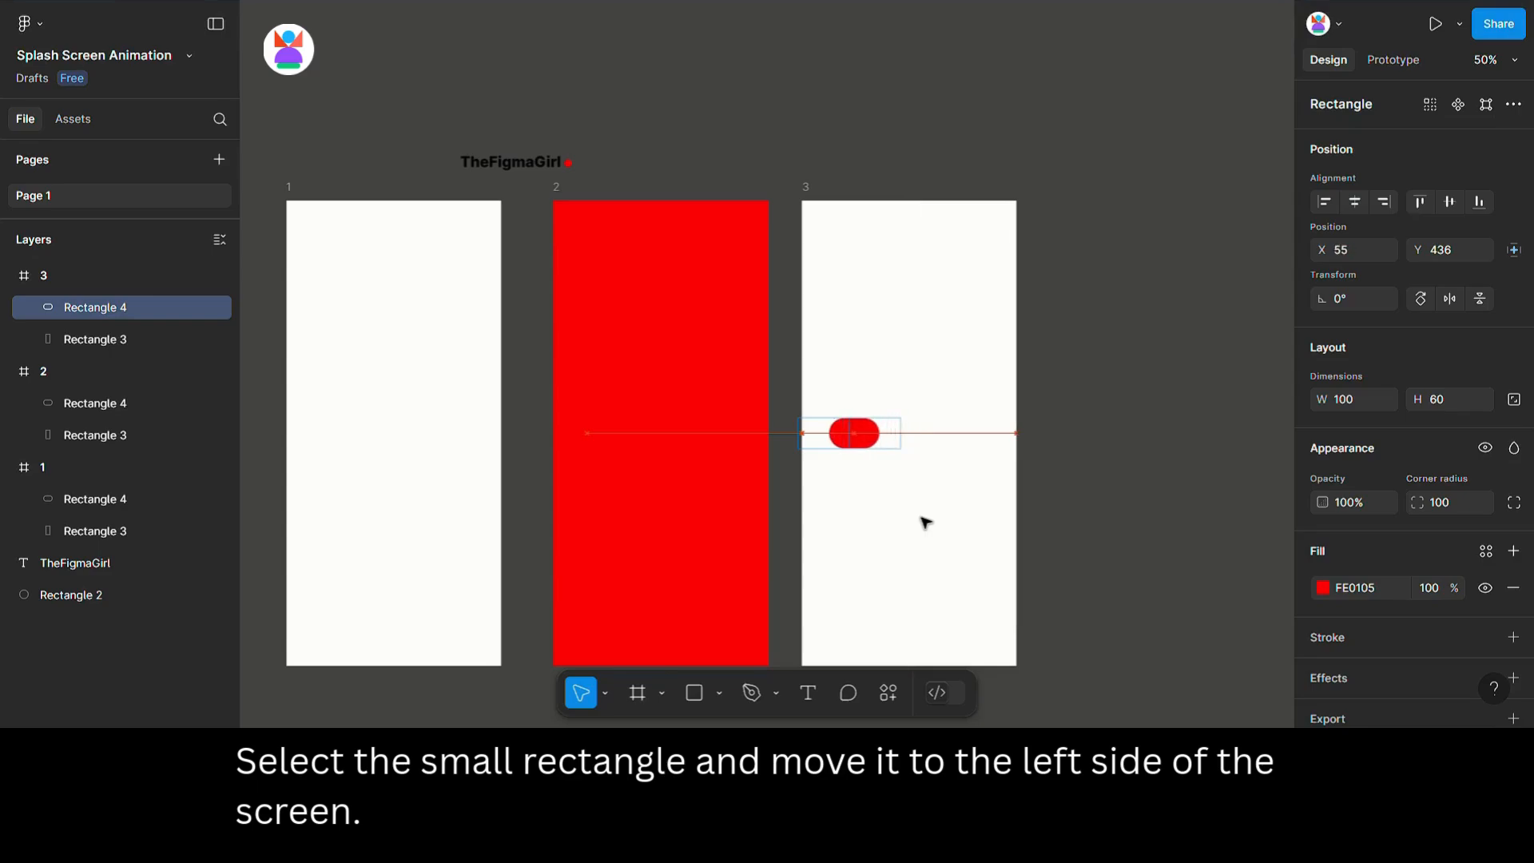
key(Left)
key(Left)
key(Left)
key(Left)
key(Left)
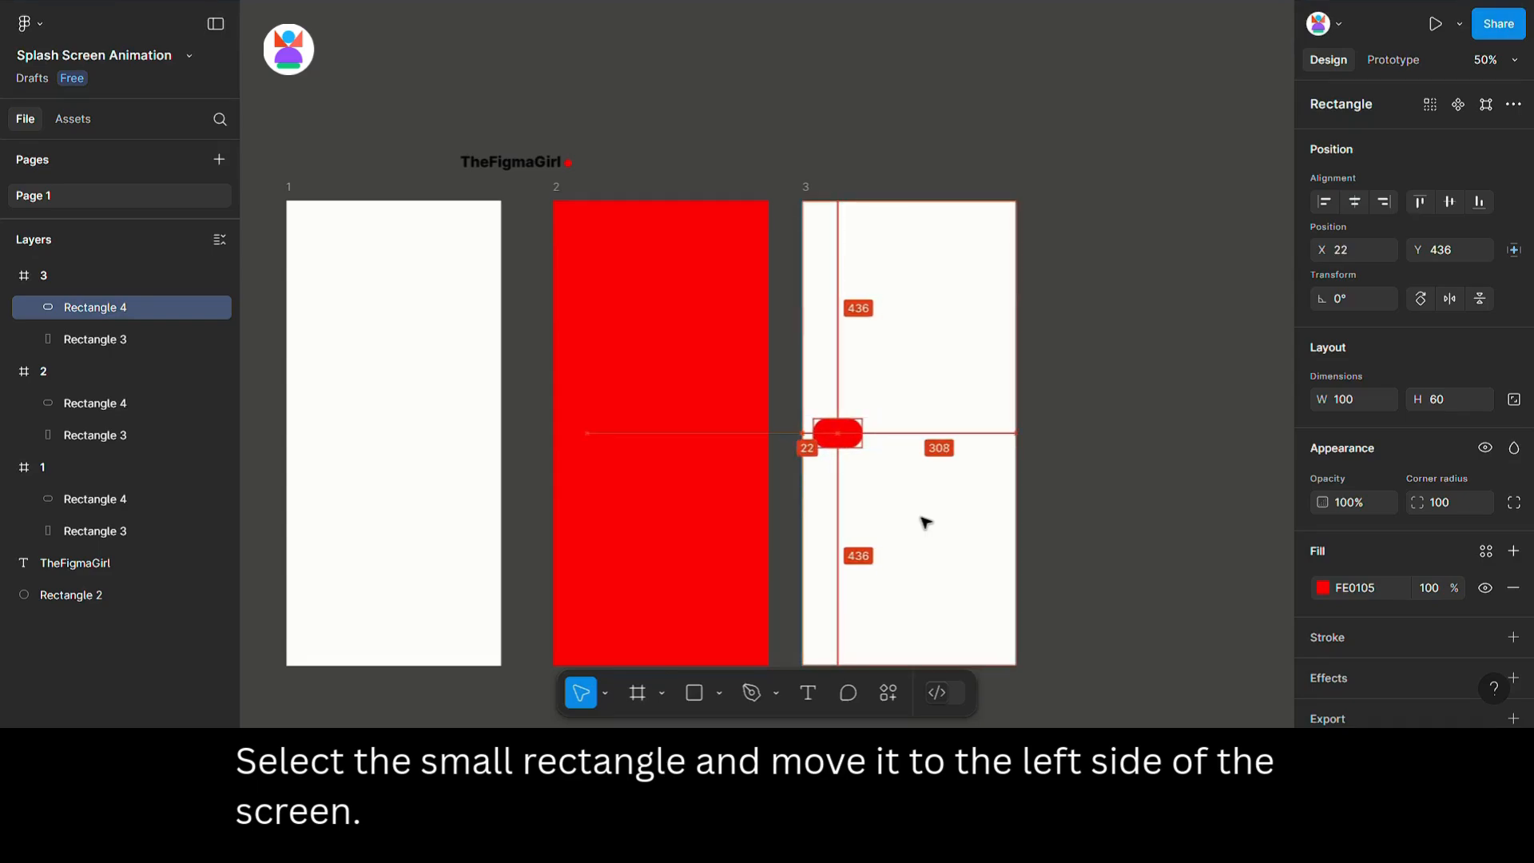
Drag the logo text into frame 3 beside the pill.
click(509, 170)
drag(507, 171, 919, 441)
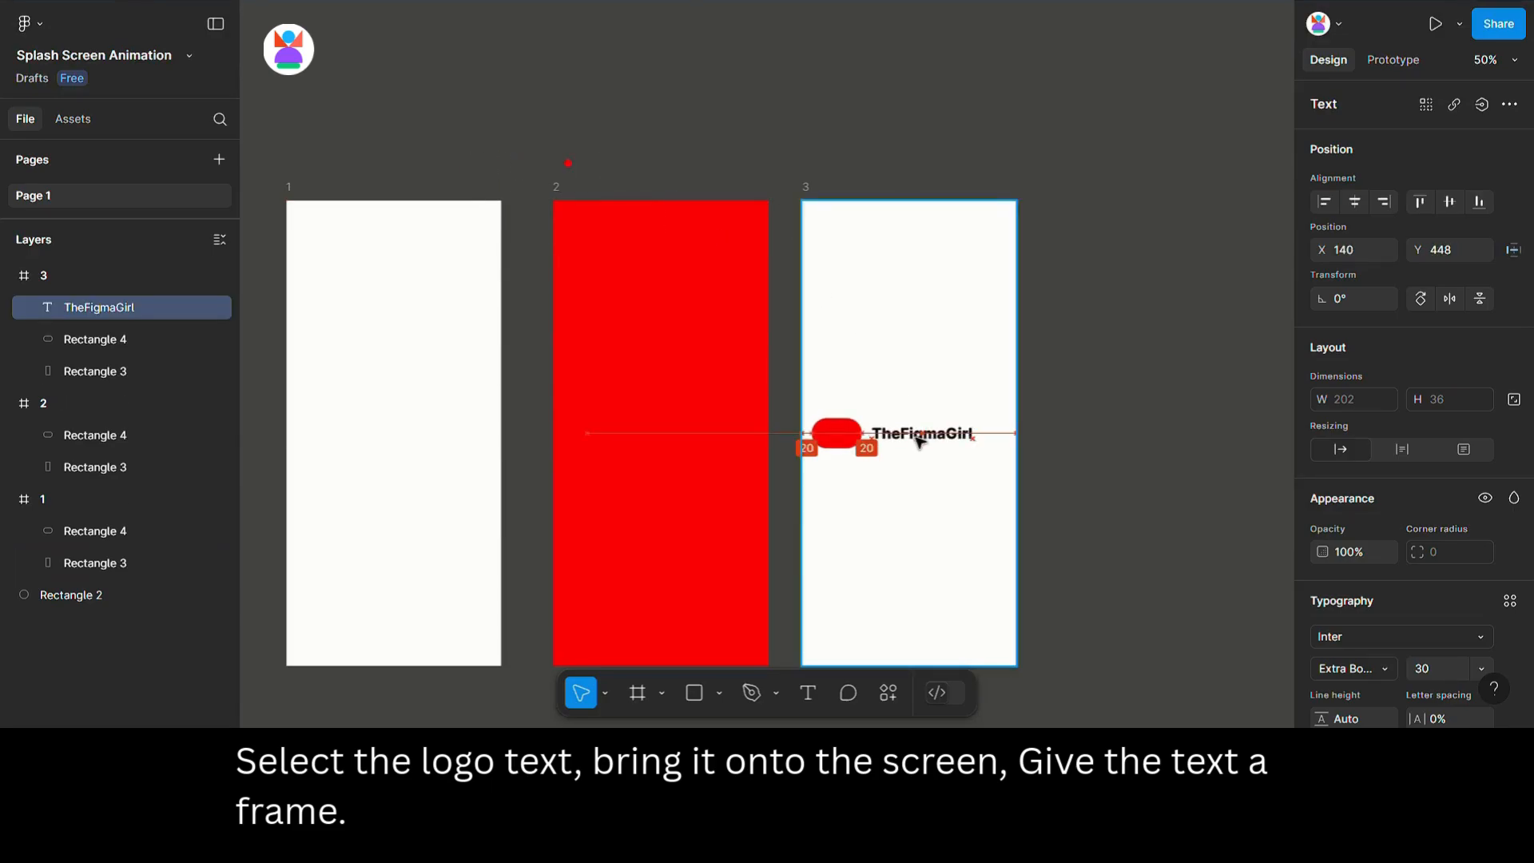
Center the logo text horizontally in frame 3 and wrap it in its own frame.
click(1354, 202)
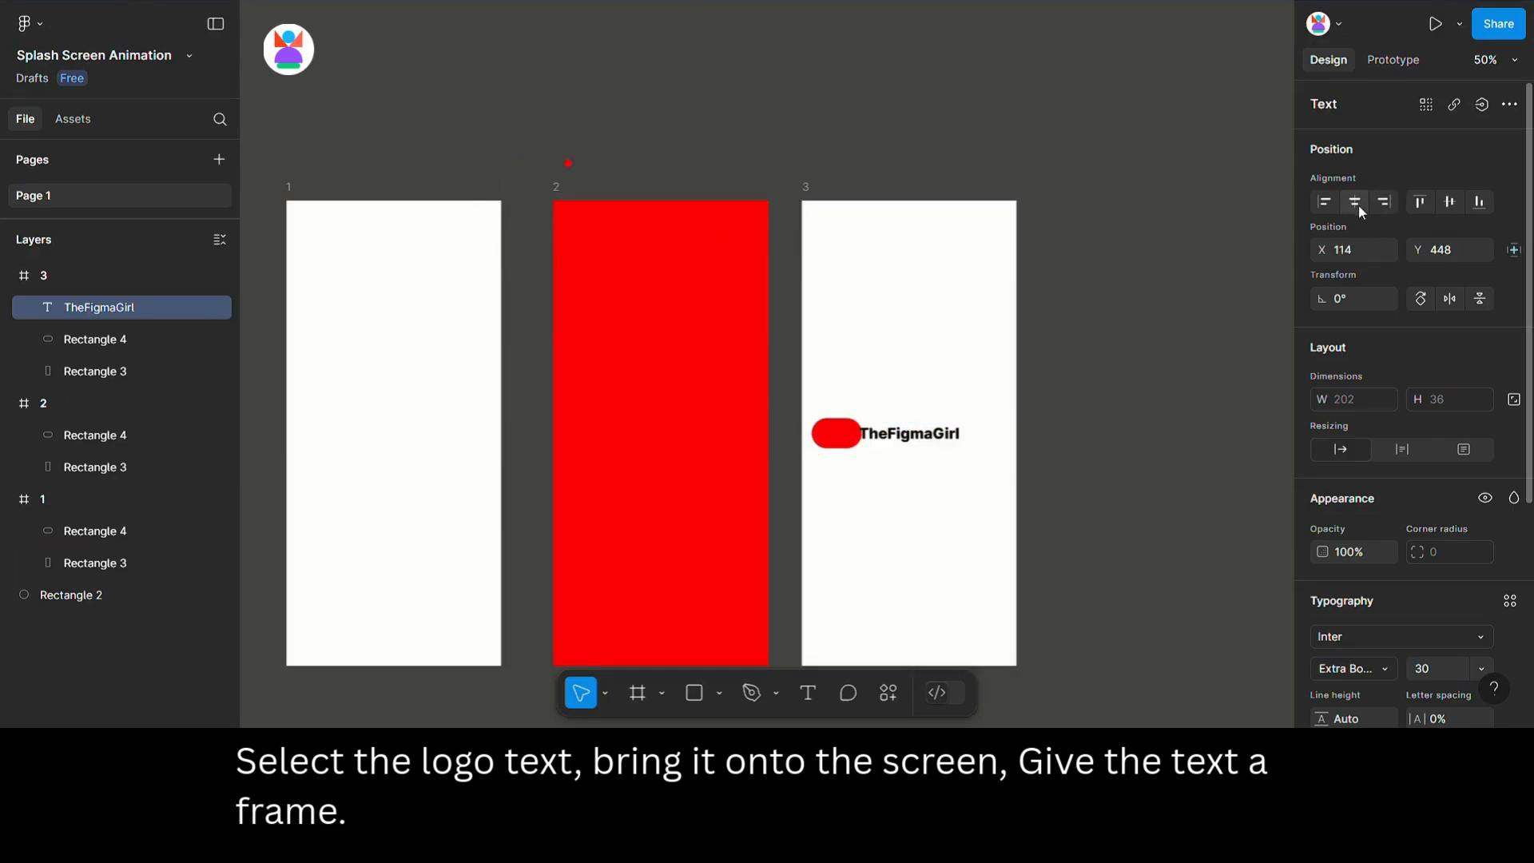
right_click(941, 437)
click(999, 323)
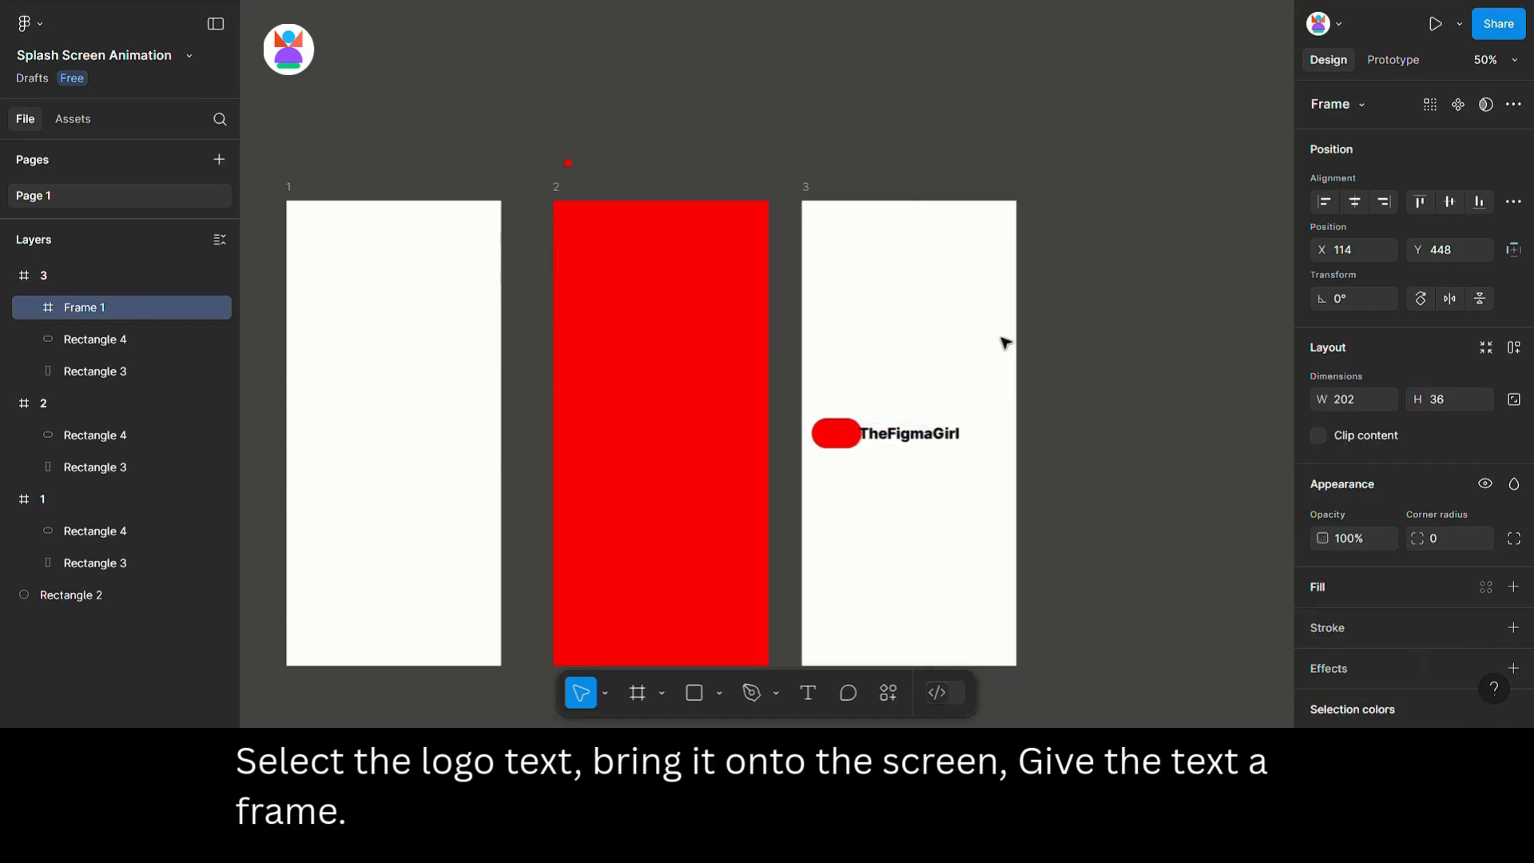
Nudge the text frame left to X 104.
key(alt)
key(shift+Left)
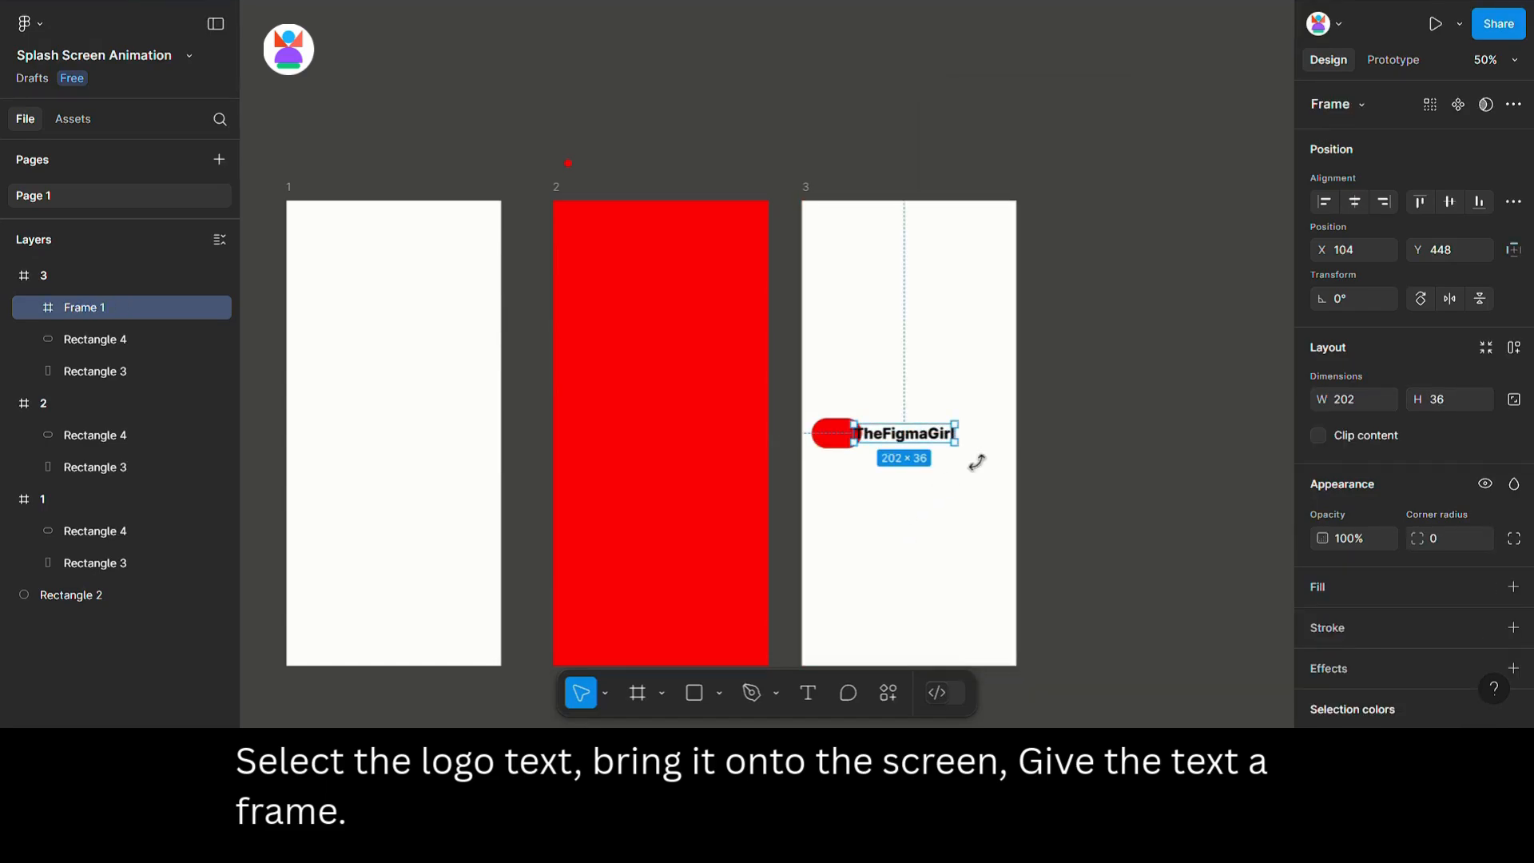
click(1358, 396)
text(1)
key(Return)
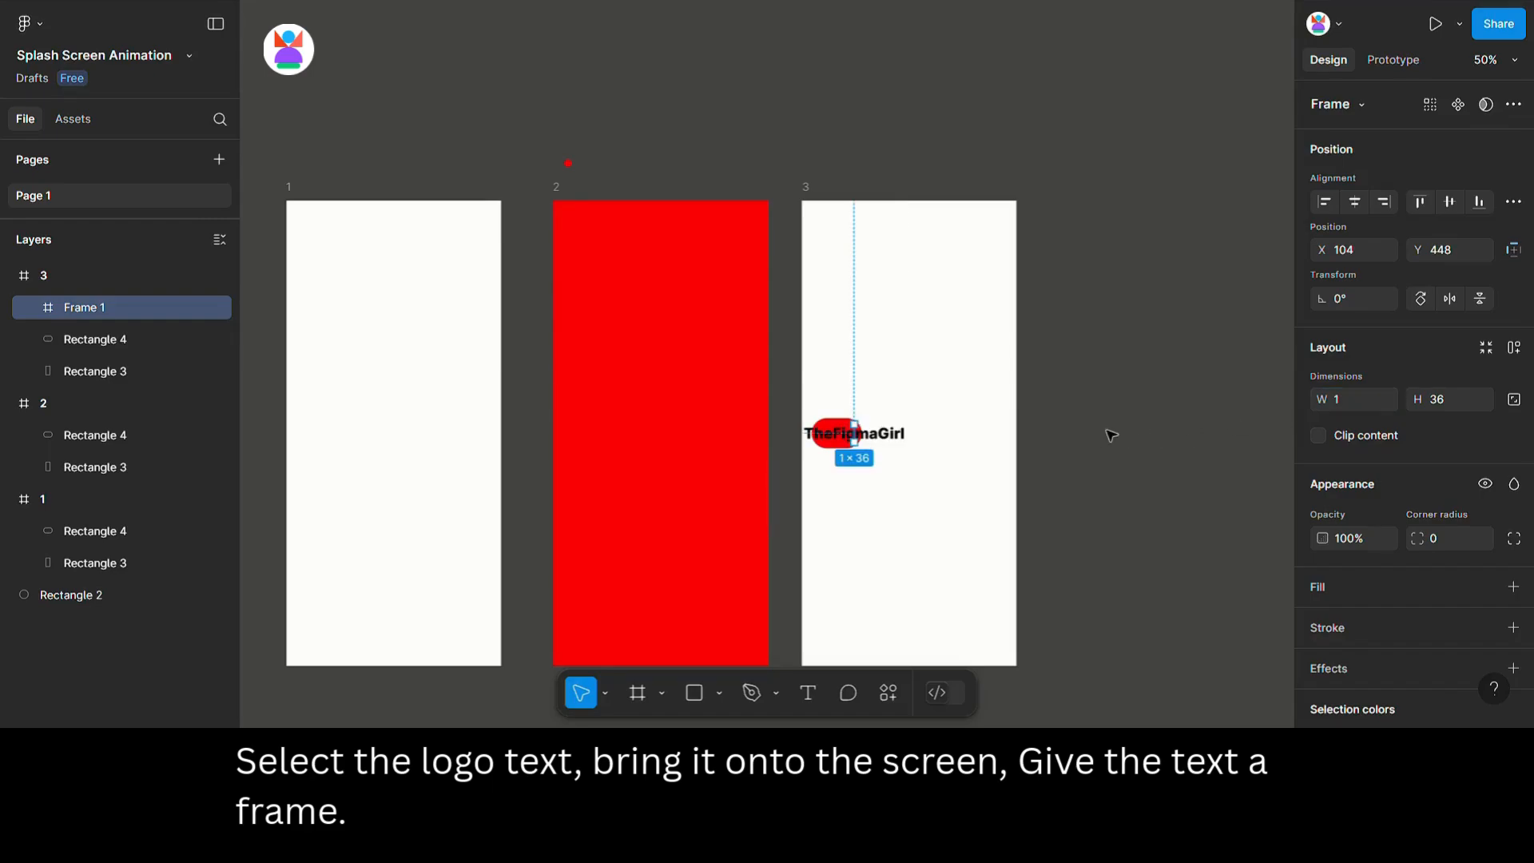
key(ctrl+z)
Set the text frame's width to 1 and enable Clip content so the logo text is hidden.
click(1513, 250)
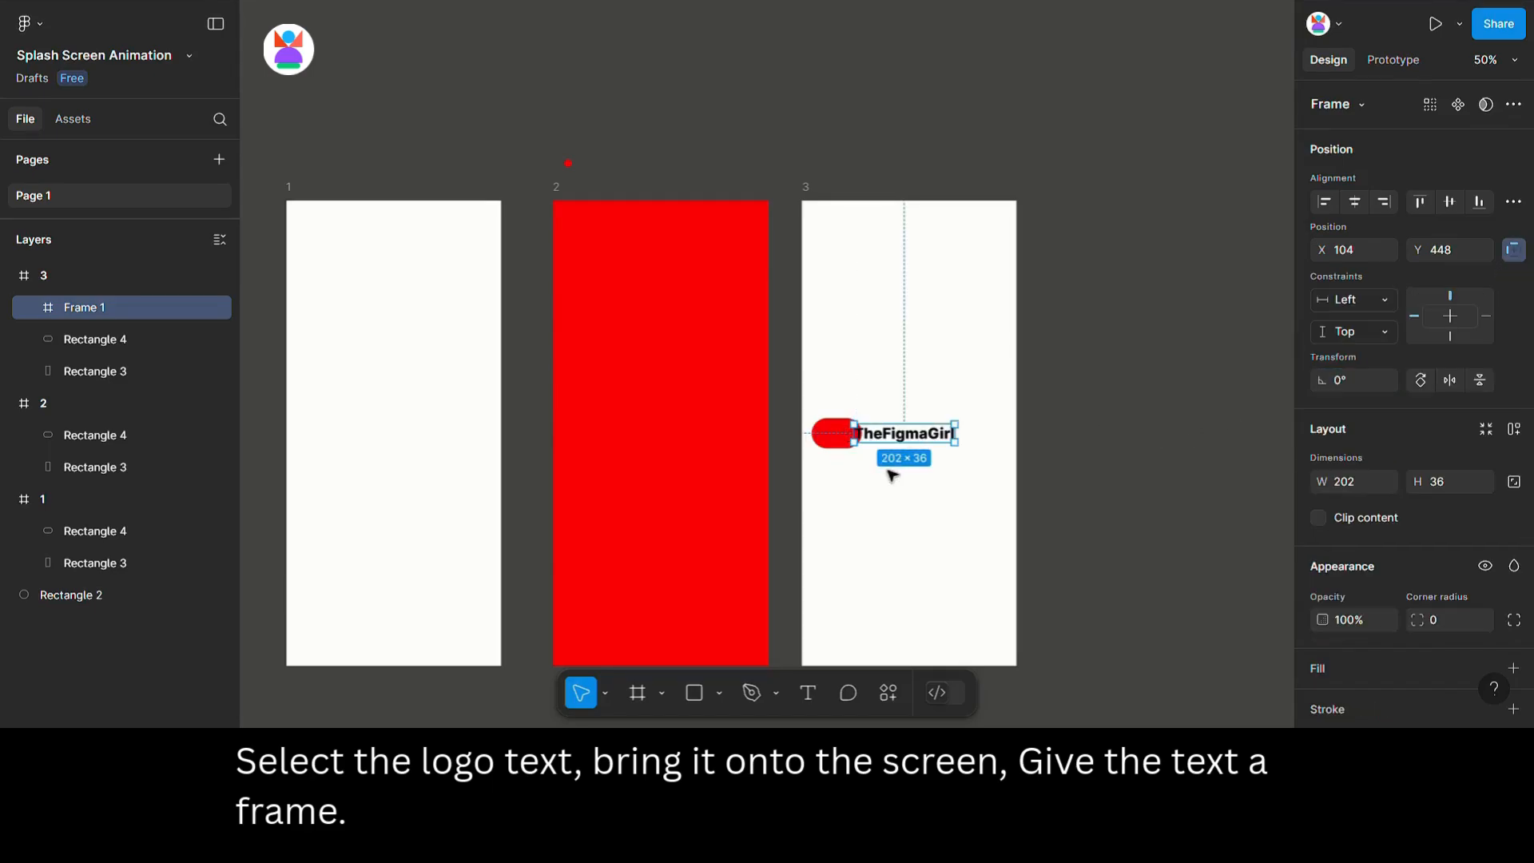
double_click(899, 435)
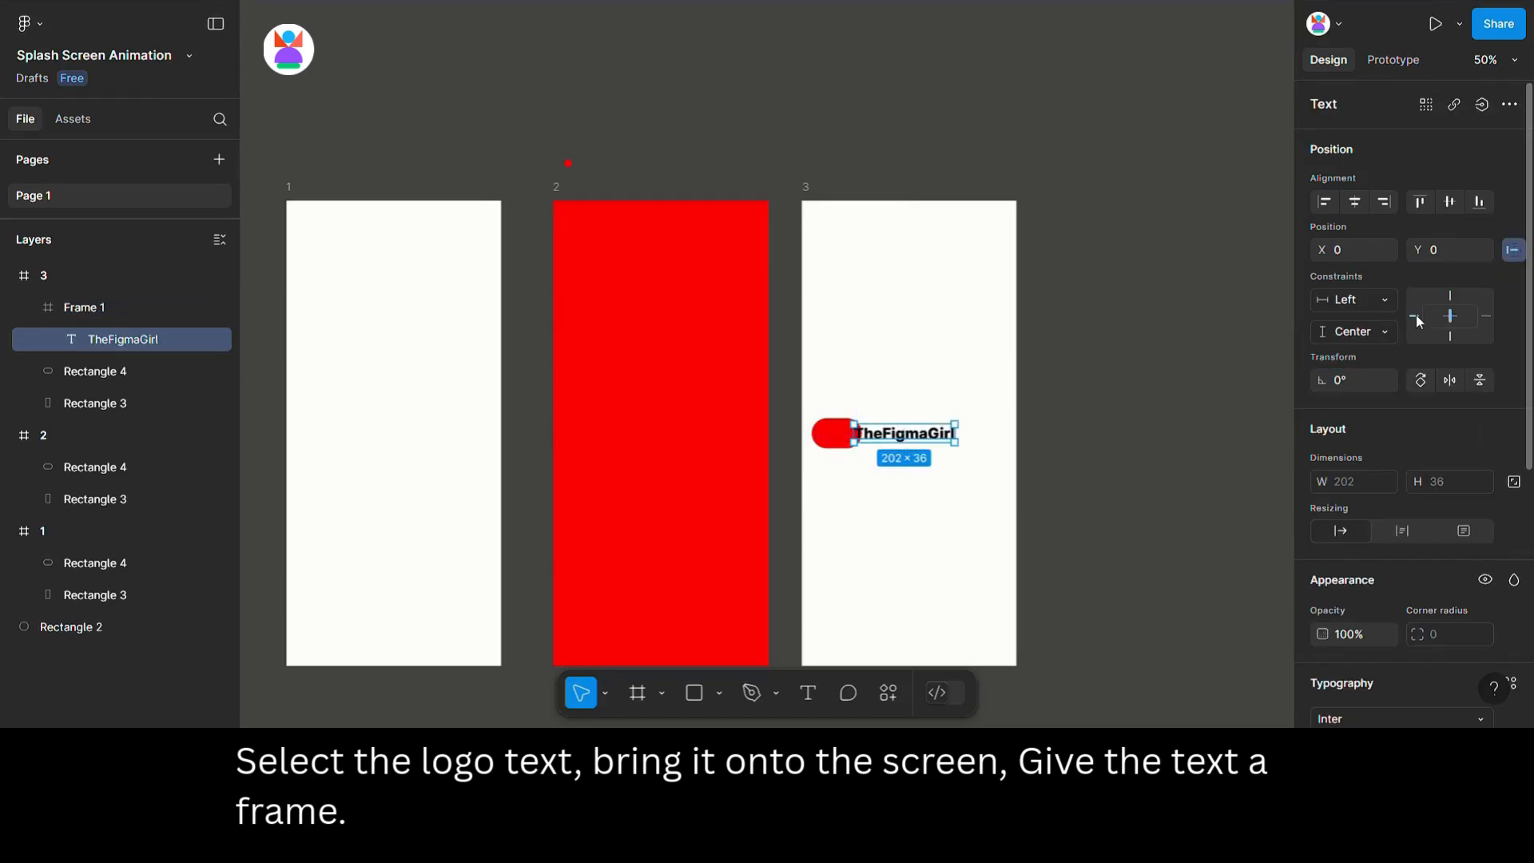
click(971, 404)
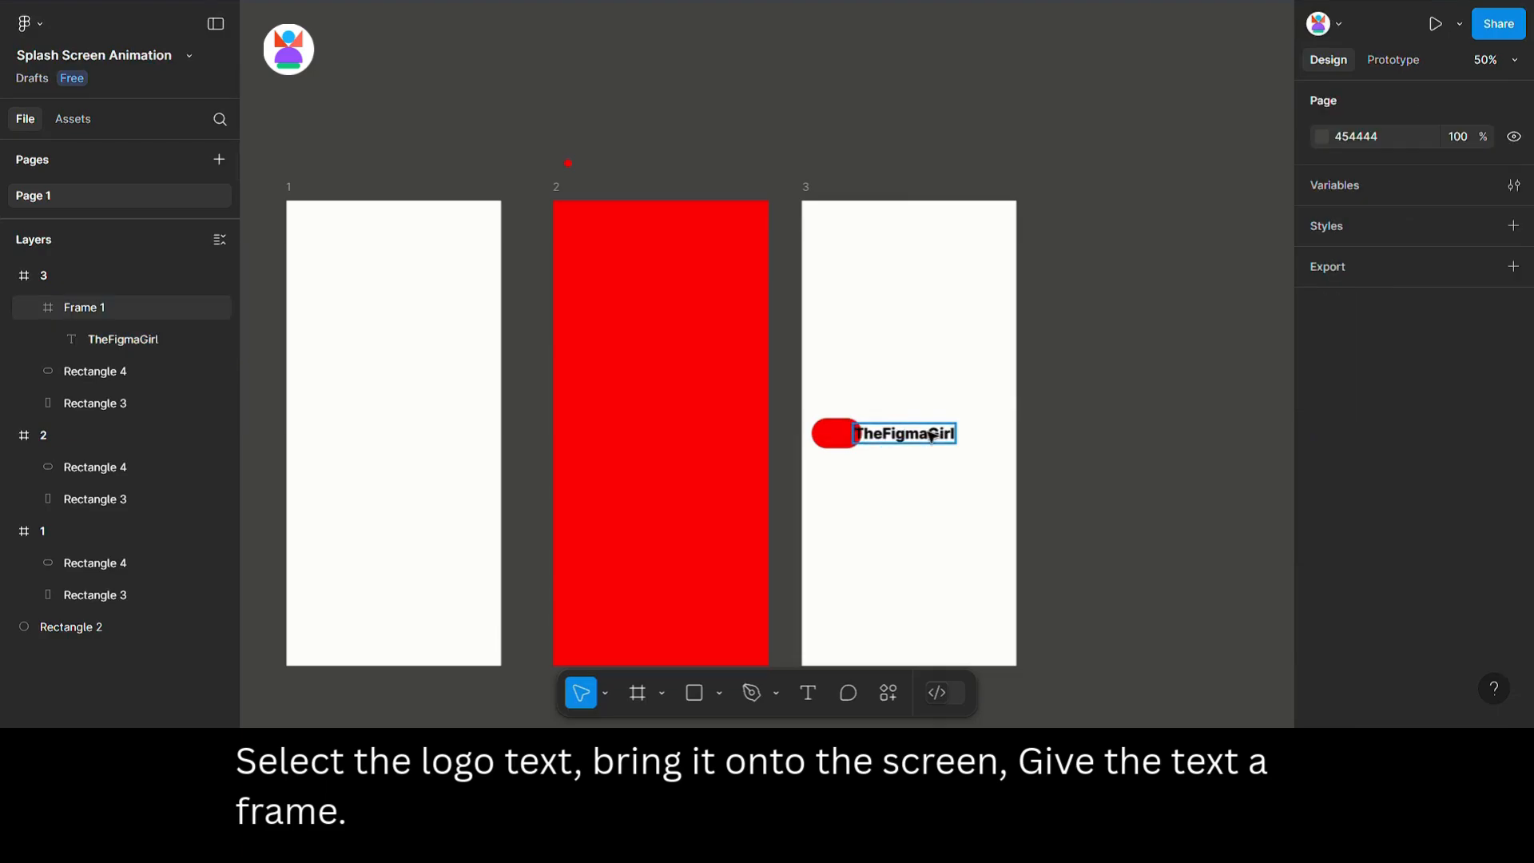
click(931, 436)
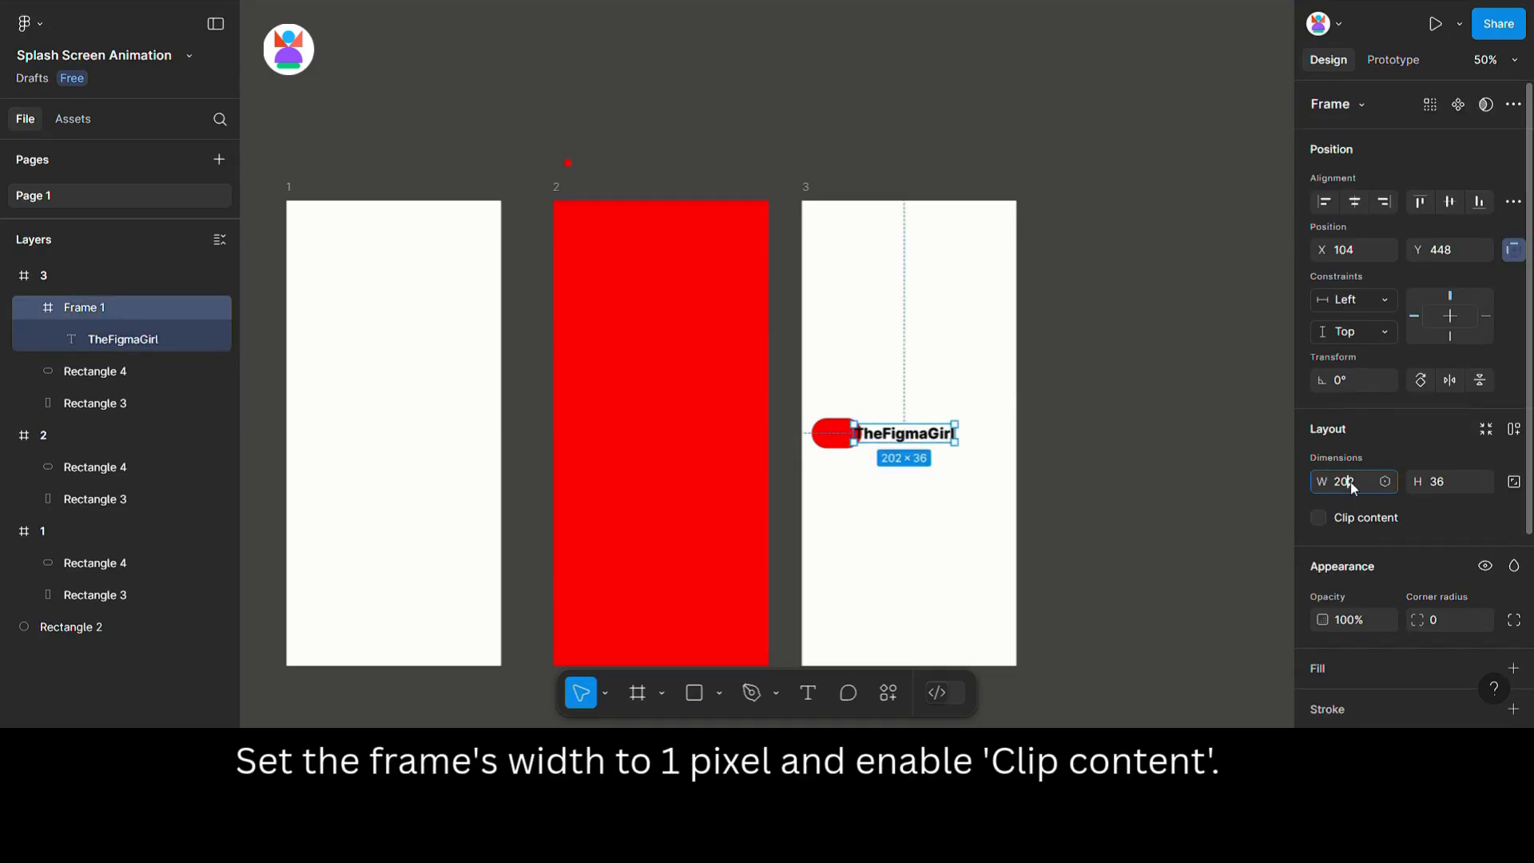
text(1)
key(Return)
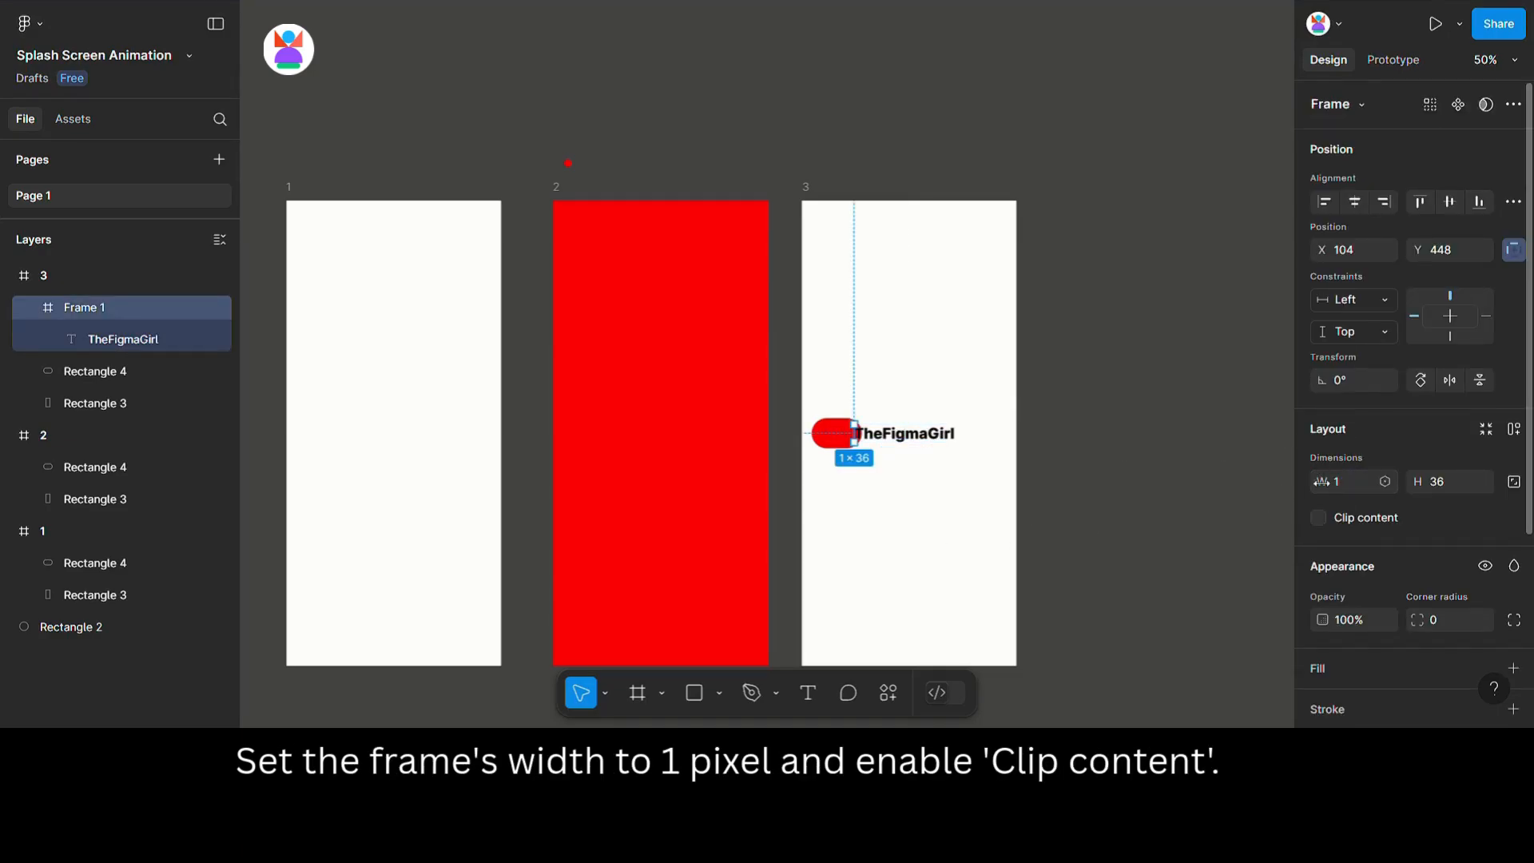
click(1317, 517)
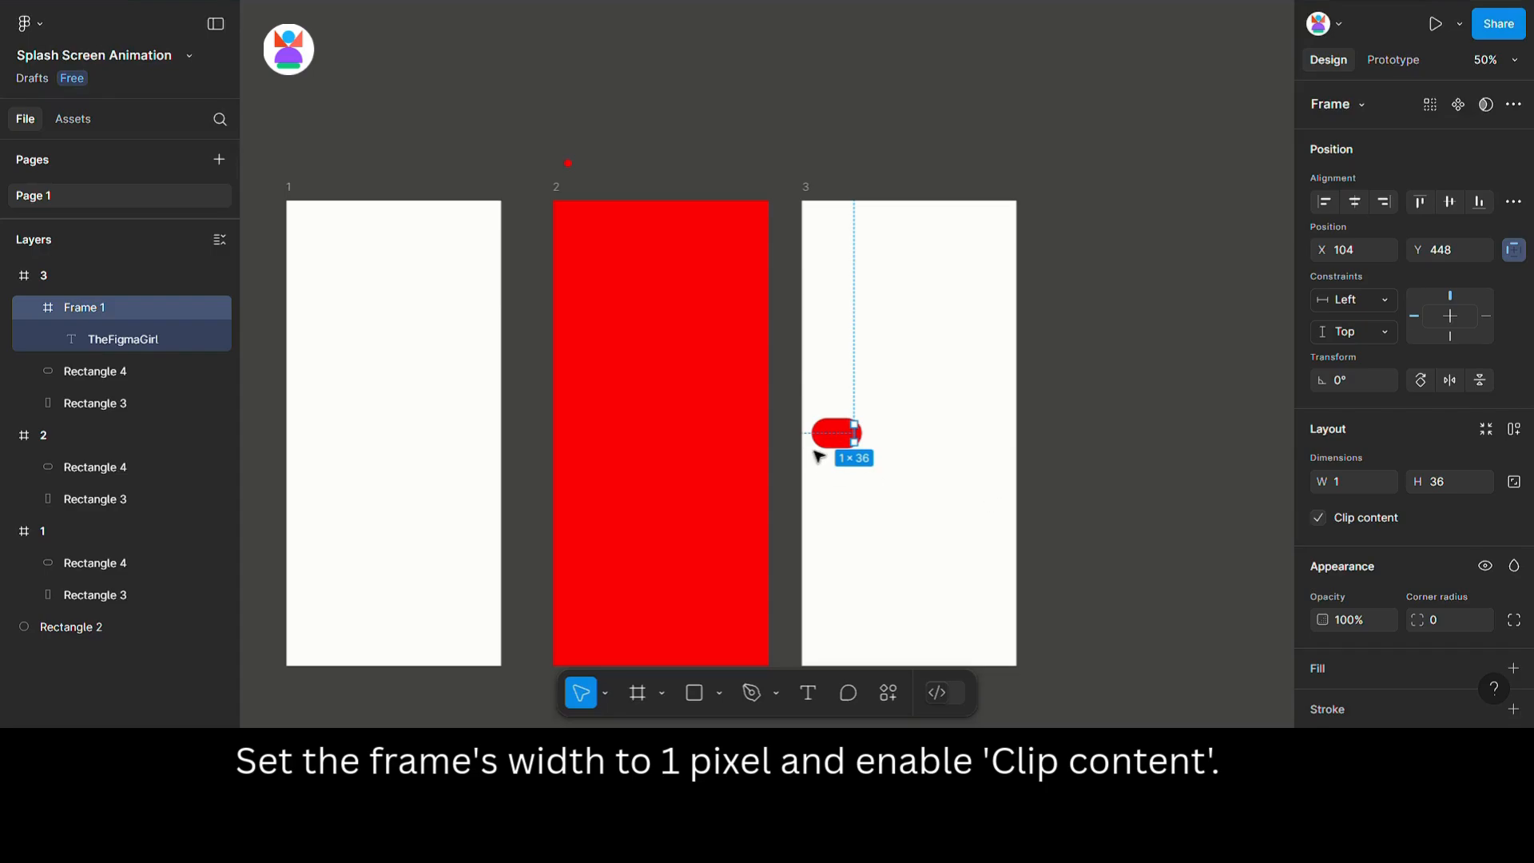
Send the text frame to the back behind the pill.
right_click(861, 444)
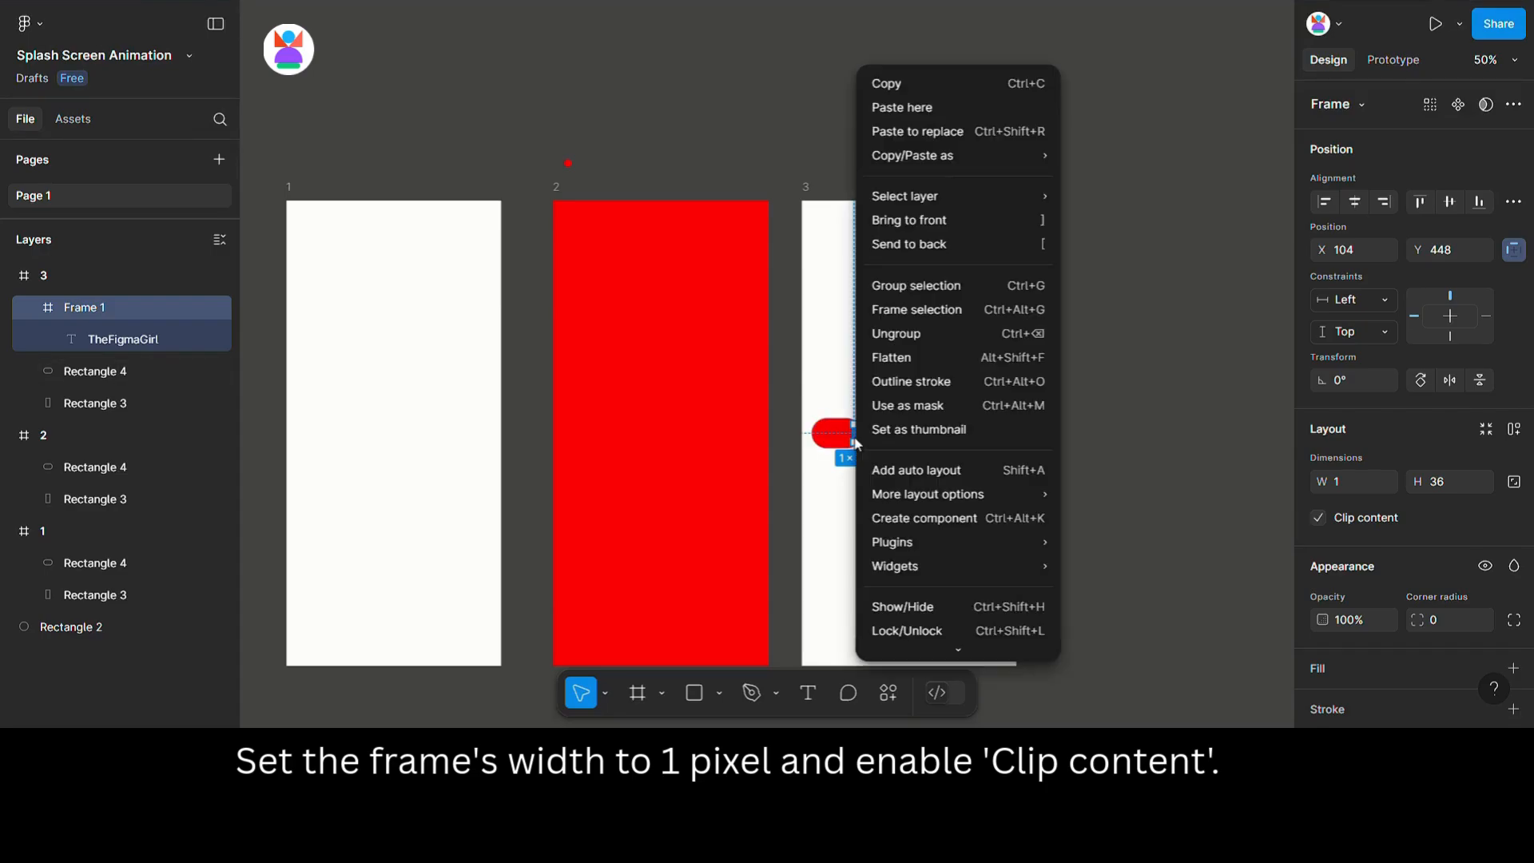
click(911, 245)
click(913, 398)
Duplicate frame 3 as frame 4 and set its pill's width to 60 to make a circle.
click(814, 198)
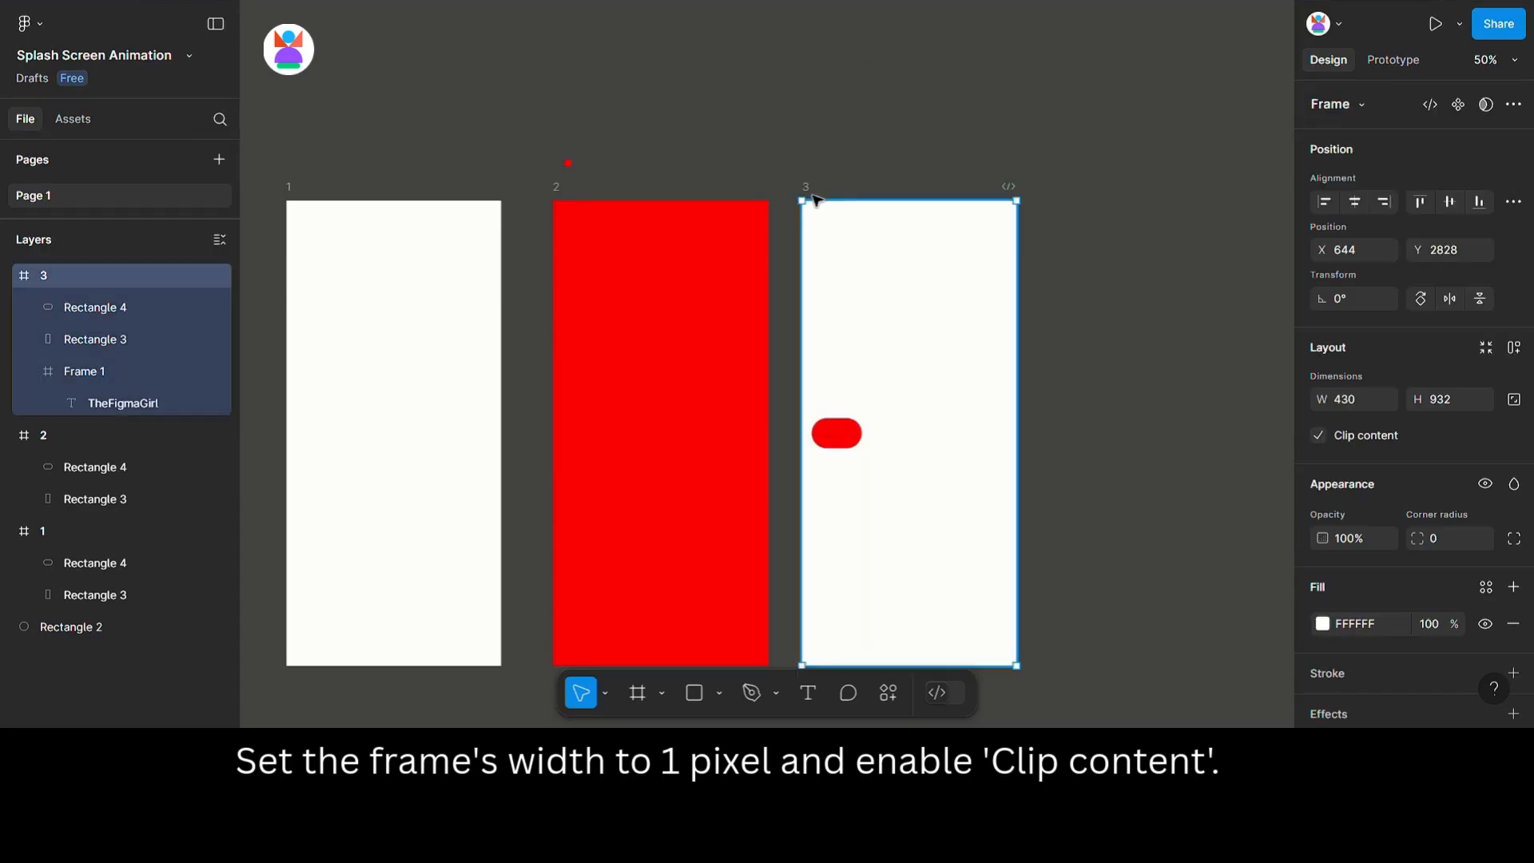
drag(819, 202, 1054, 200)
drag(1095, 147, 823, 120)
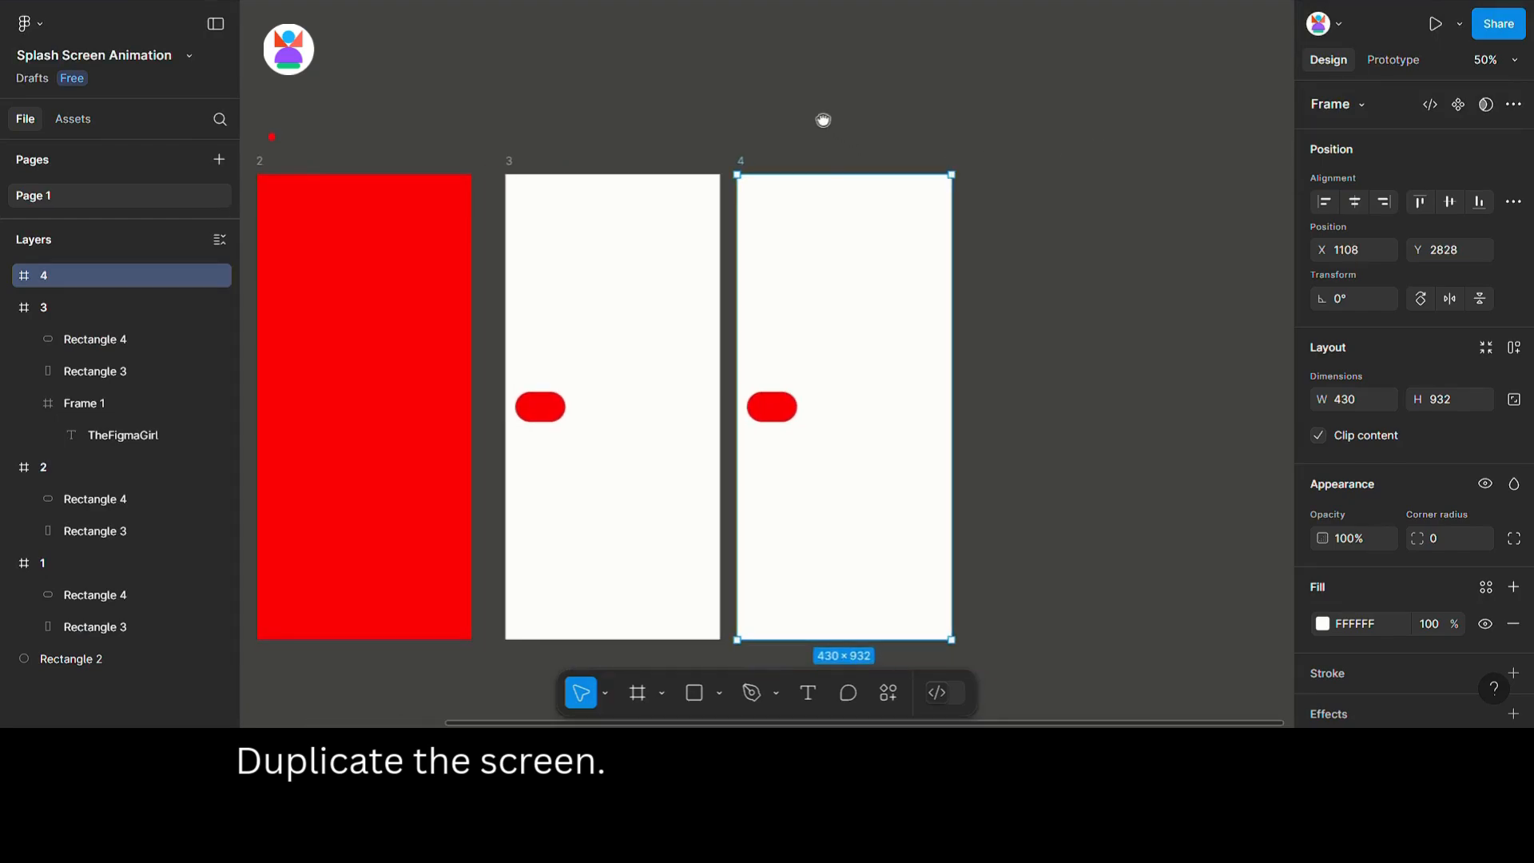
click(779, 409)
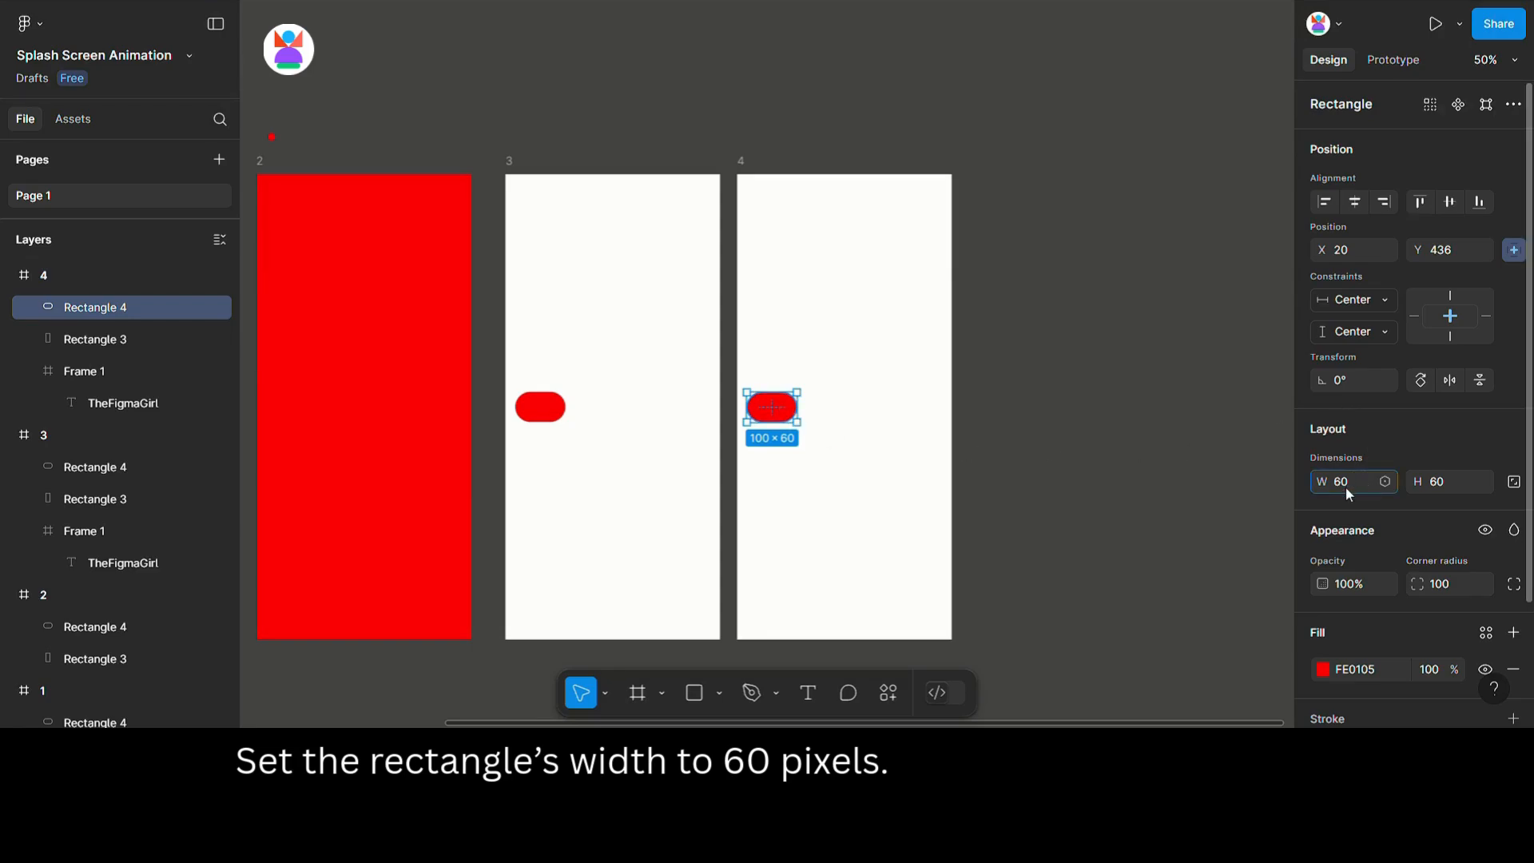
key(Return)
Duplicate frame 4 as frame 5 and set its circle's width to 100.
click(749, 162)
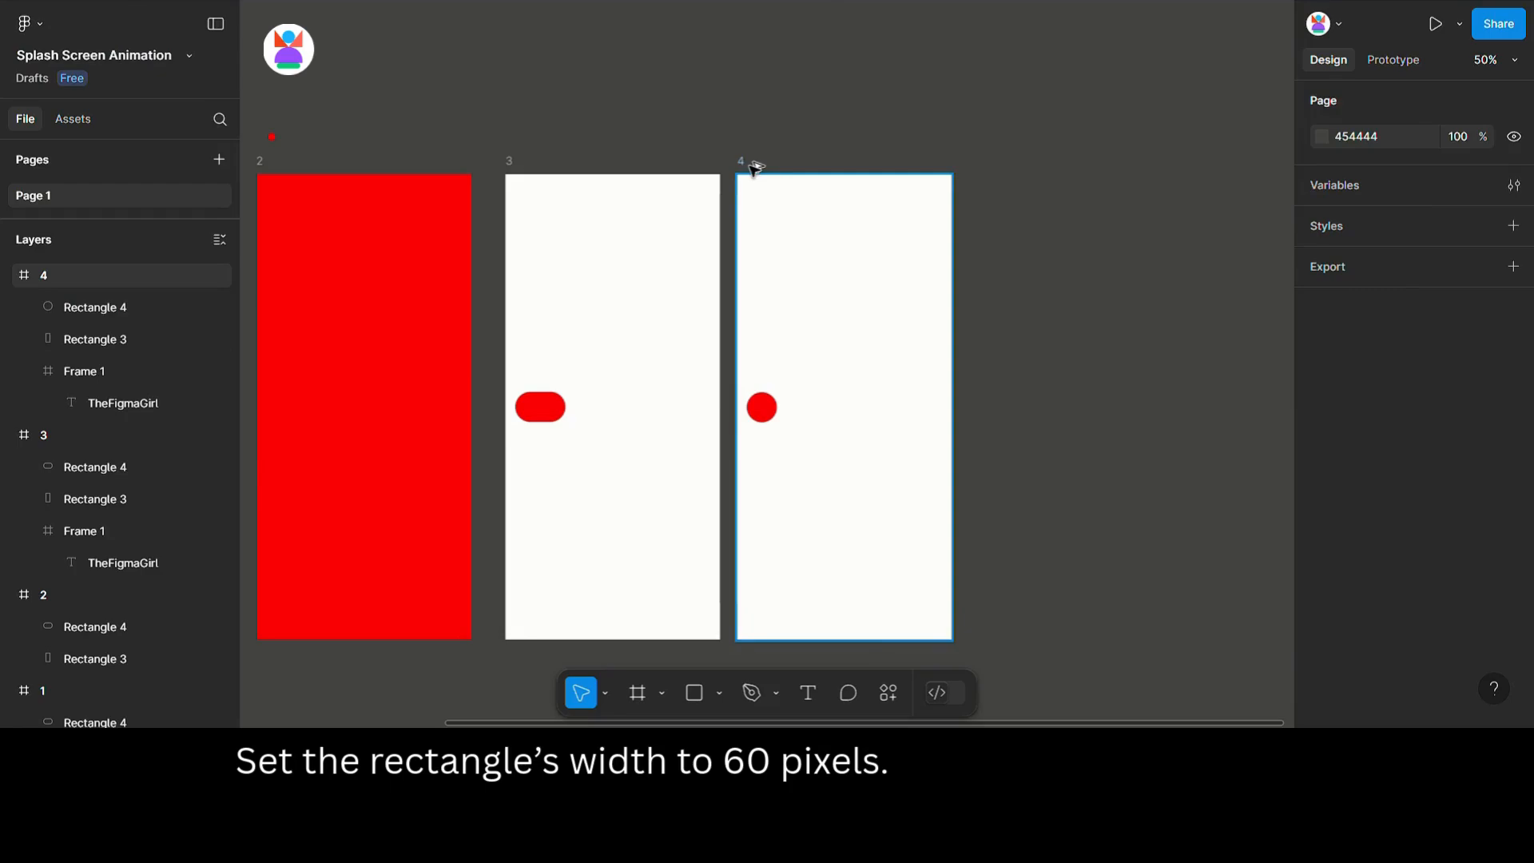
drag(750, 165, 1000, 165)
drag(1106, 139, 812, 152)
click(721, 425)
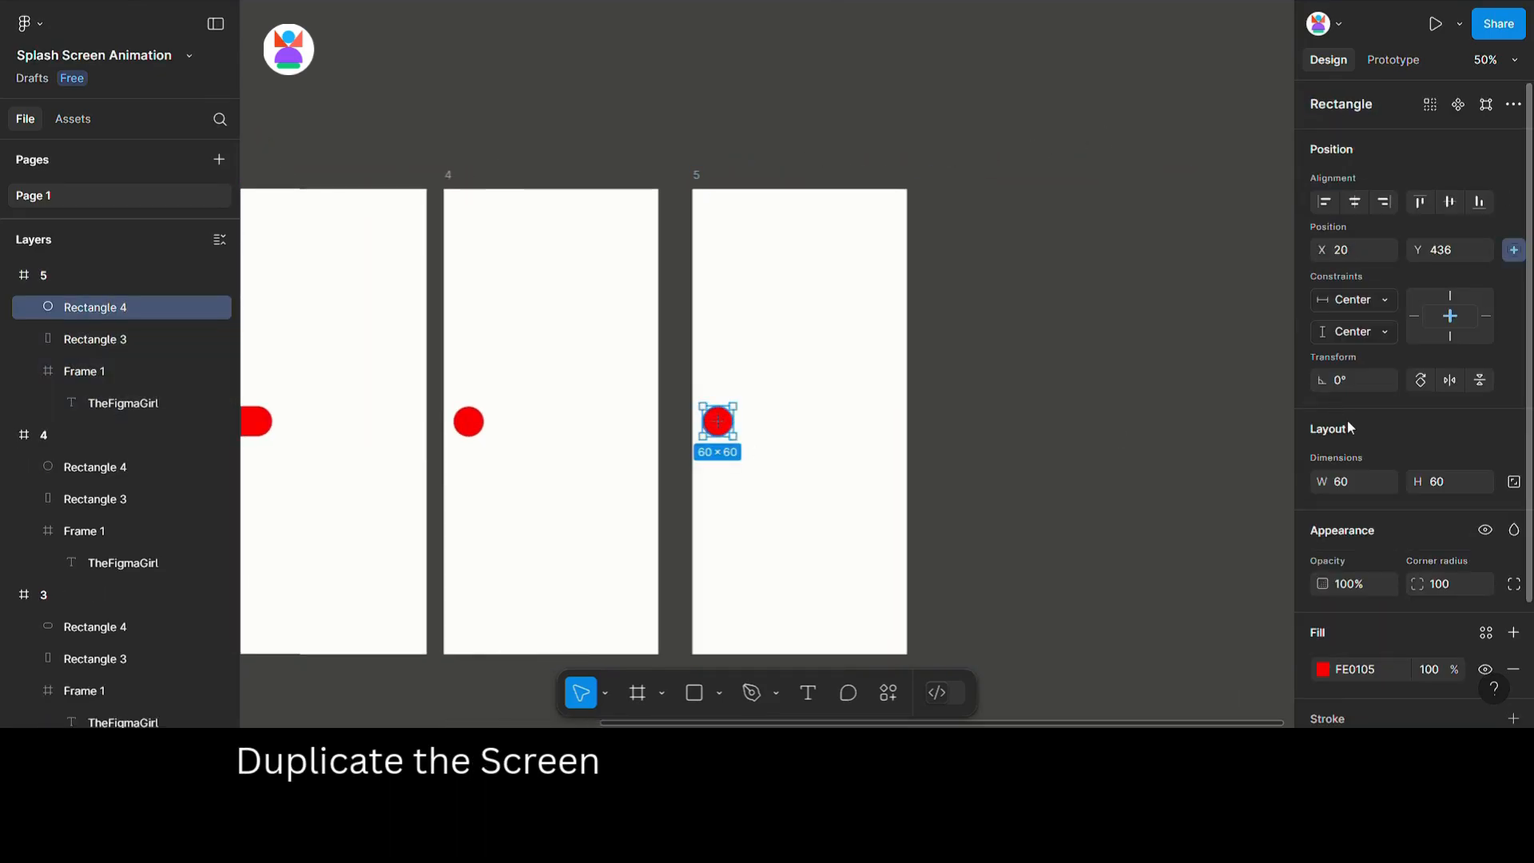
click(1355, 481)
text(100)
key(Return)
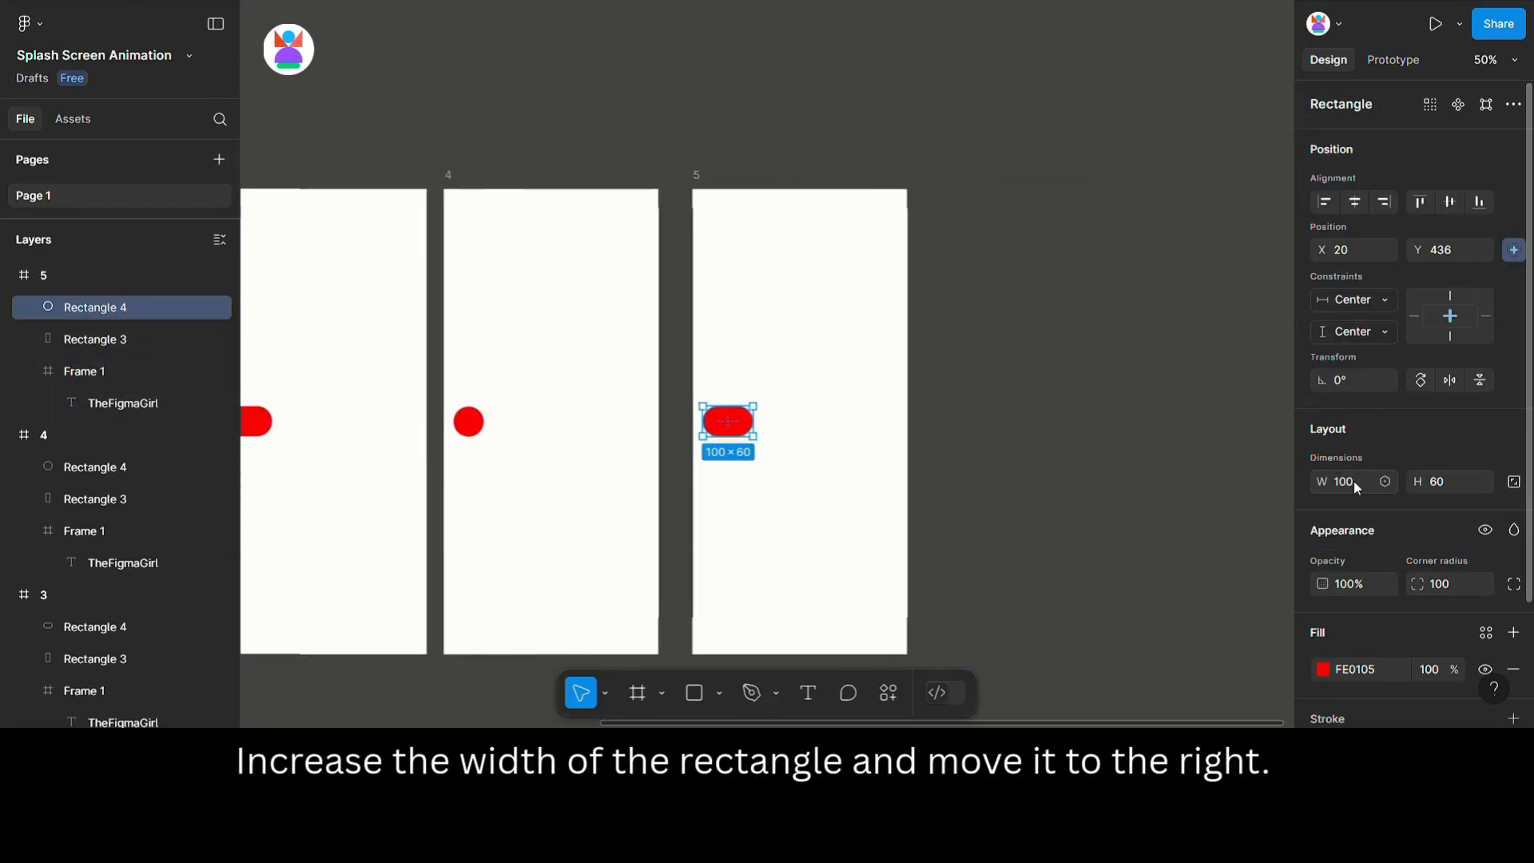
Nudge the pill in frame 5 rightward toward the frame's right edge.
key(shift+Right)
key(shift+Right)
key(shift+Right)
key(shift+Right)
key(shift+Right)
key(shift+Right)
key(shift+Right)
key(shift+Right)
key(shift+Right)
key(shift+Right)
key(shift+Right)
key(shift+Right)
key(shift+Right)
key(shift+Right)
key(shift+Right)
key(shift+Right)
key(shift+Right)
key(shift+Right)
key(shift+Right)
key(shift+Right)
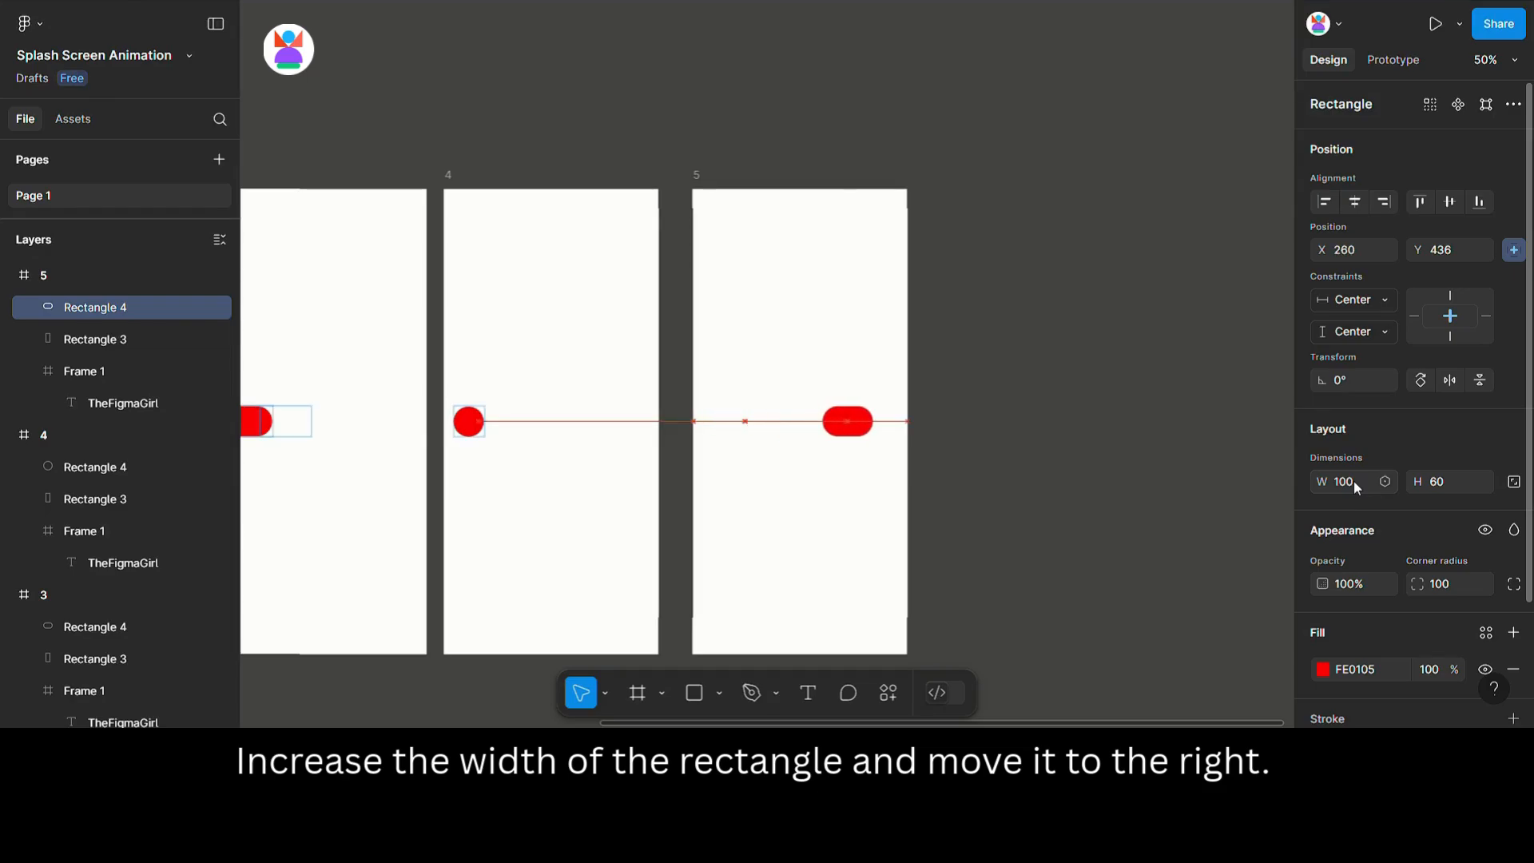
key(shift+Right)
key(shift+Right)
key(shift+Right)
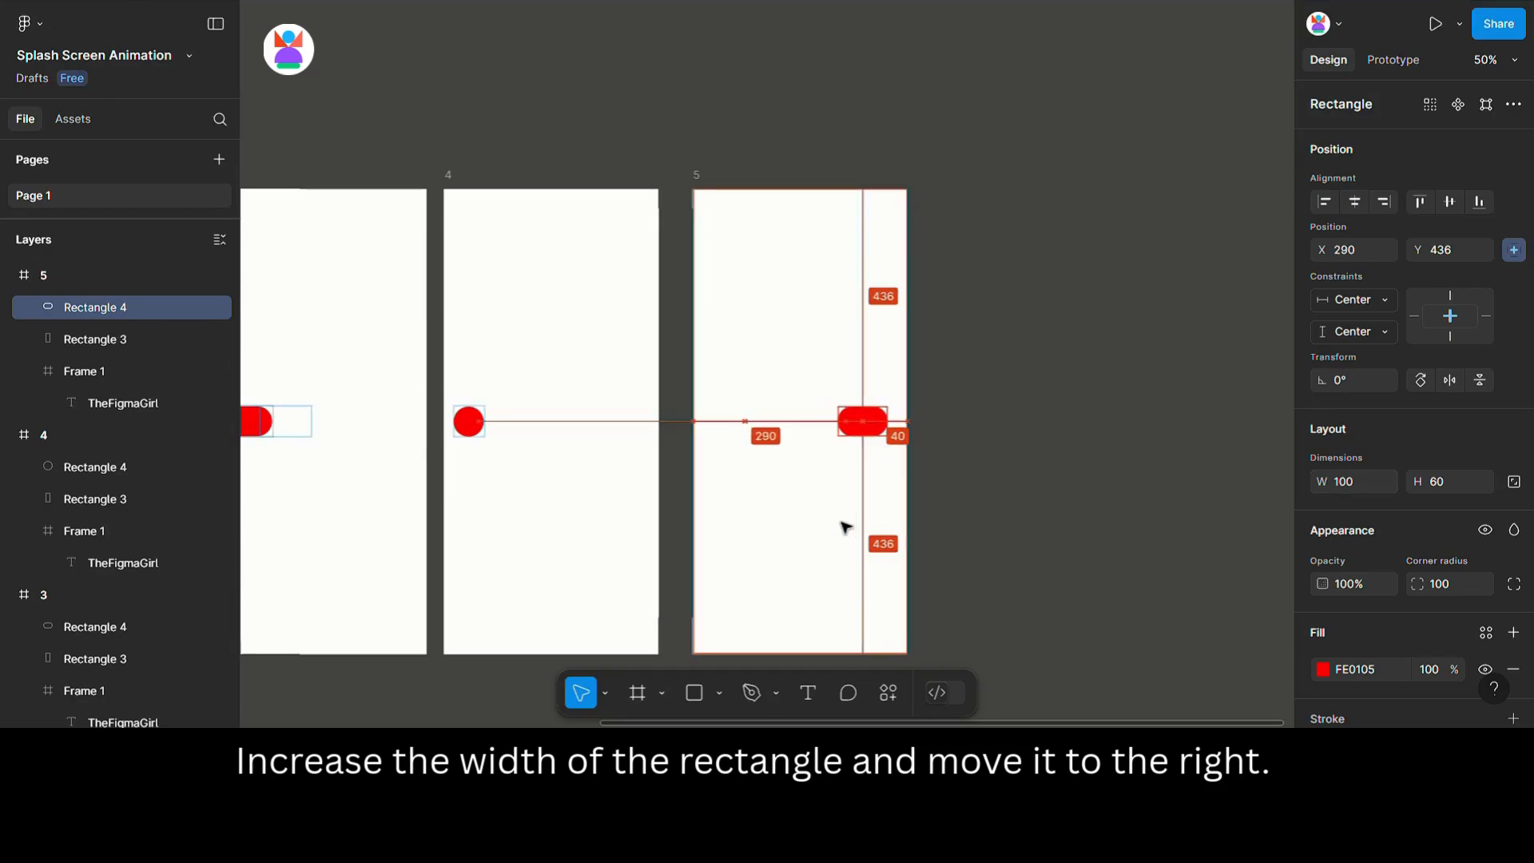
key(shift+Right)
Widen the text frame in frame 5 to 202 so the full logo text shows beside the pill.
drag(734, 386, 859, 434)
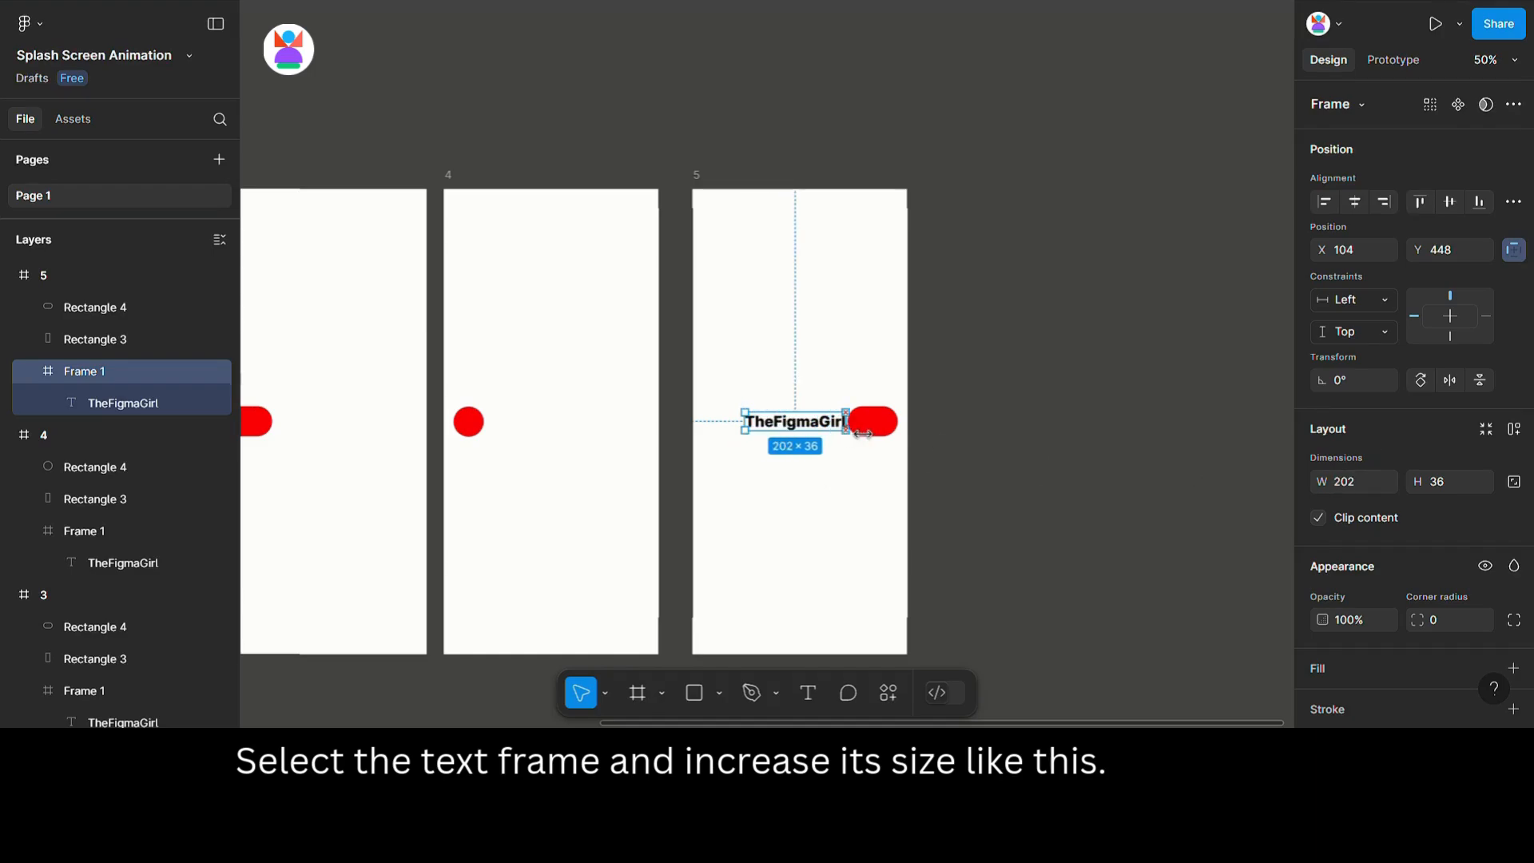
click(849, 476)
Duplicate frame 5 as frame 6 and set its pill's width to 60.
click(694, 185)
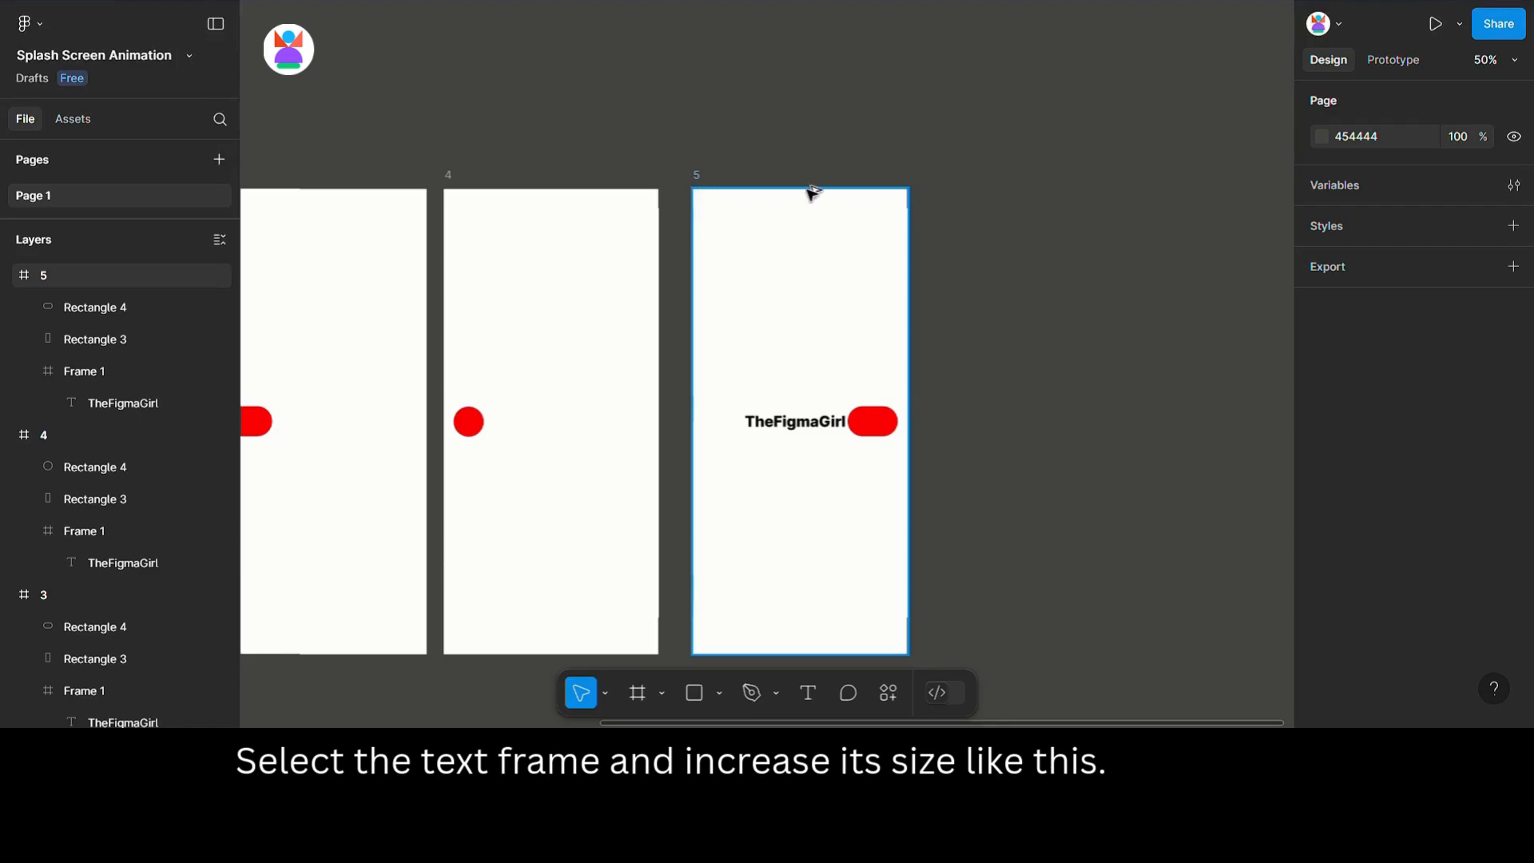
key(ctrl+d)
click(1115, 421)
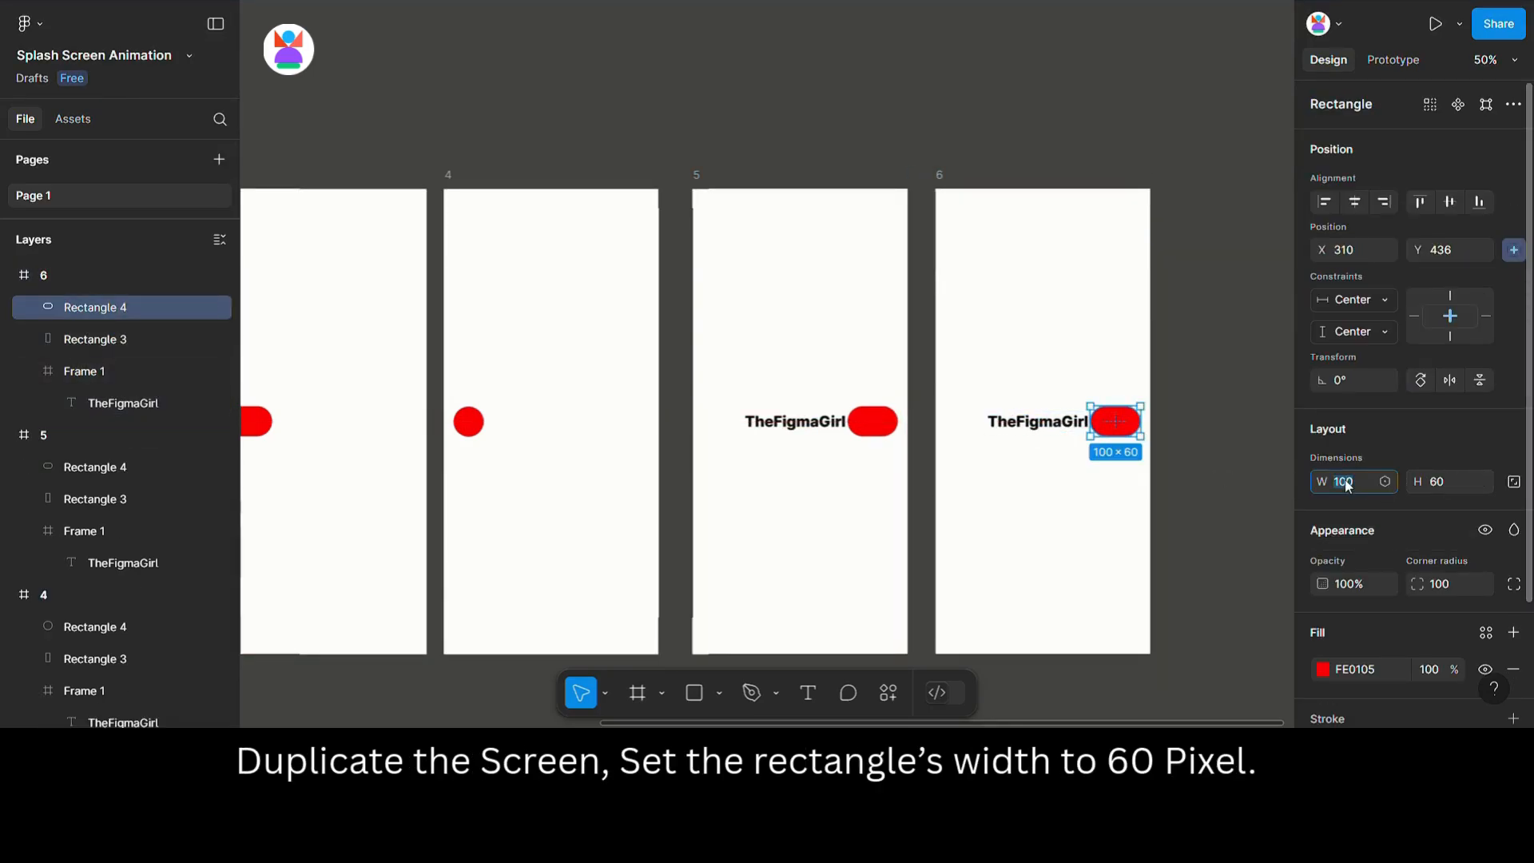
text(60)
key(Return)
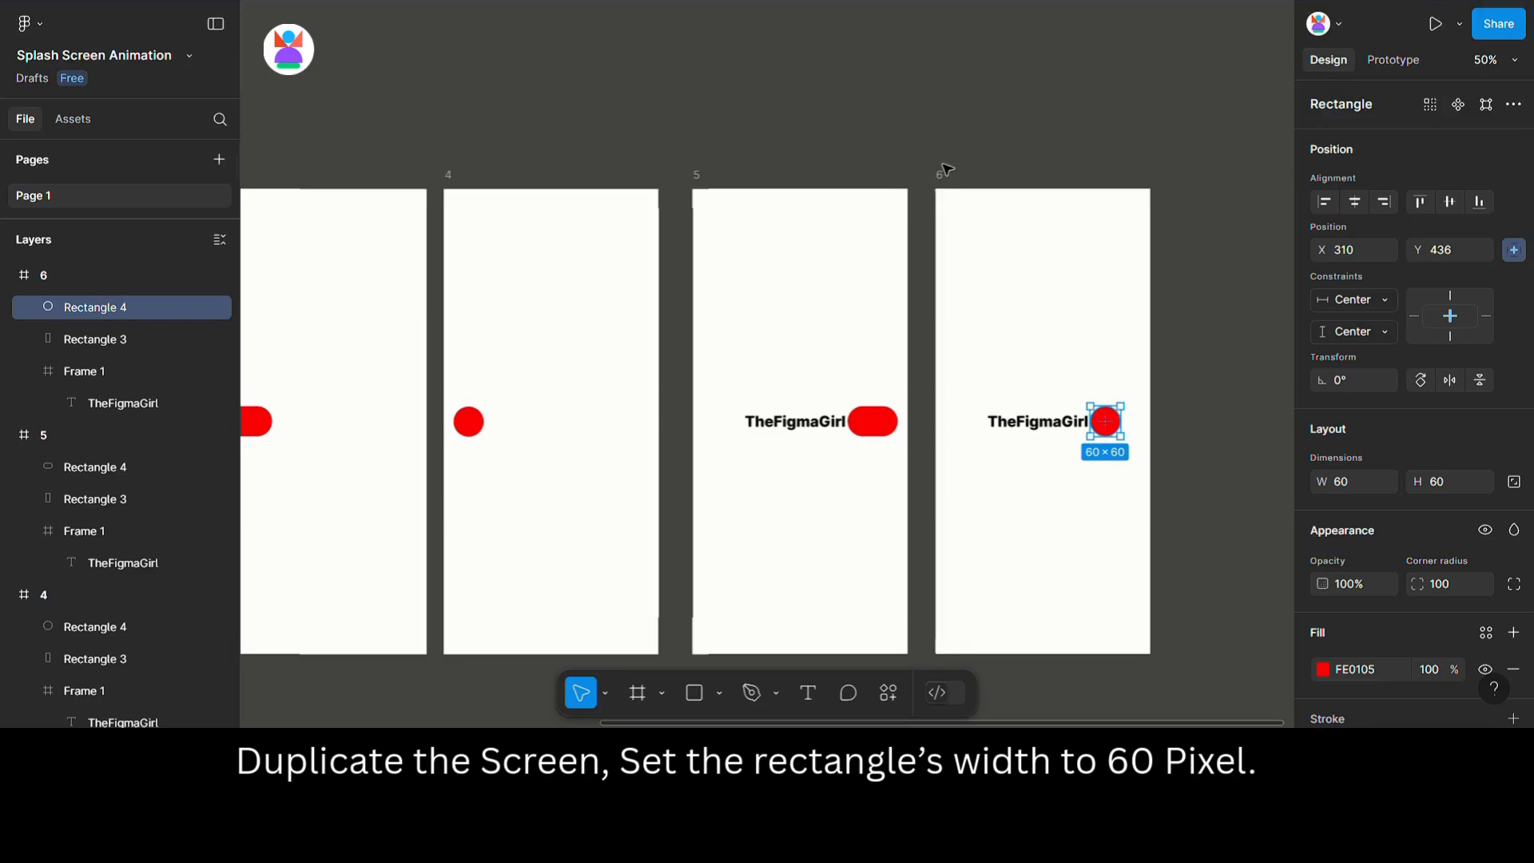
Duplicate frame 6 as frame 7 and resize its circle to 15 × 15.
click(944, 175)
alt+drag(950, 180, 1206, 182)
drag(1195, 150, 780, 131)
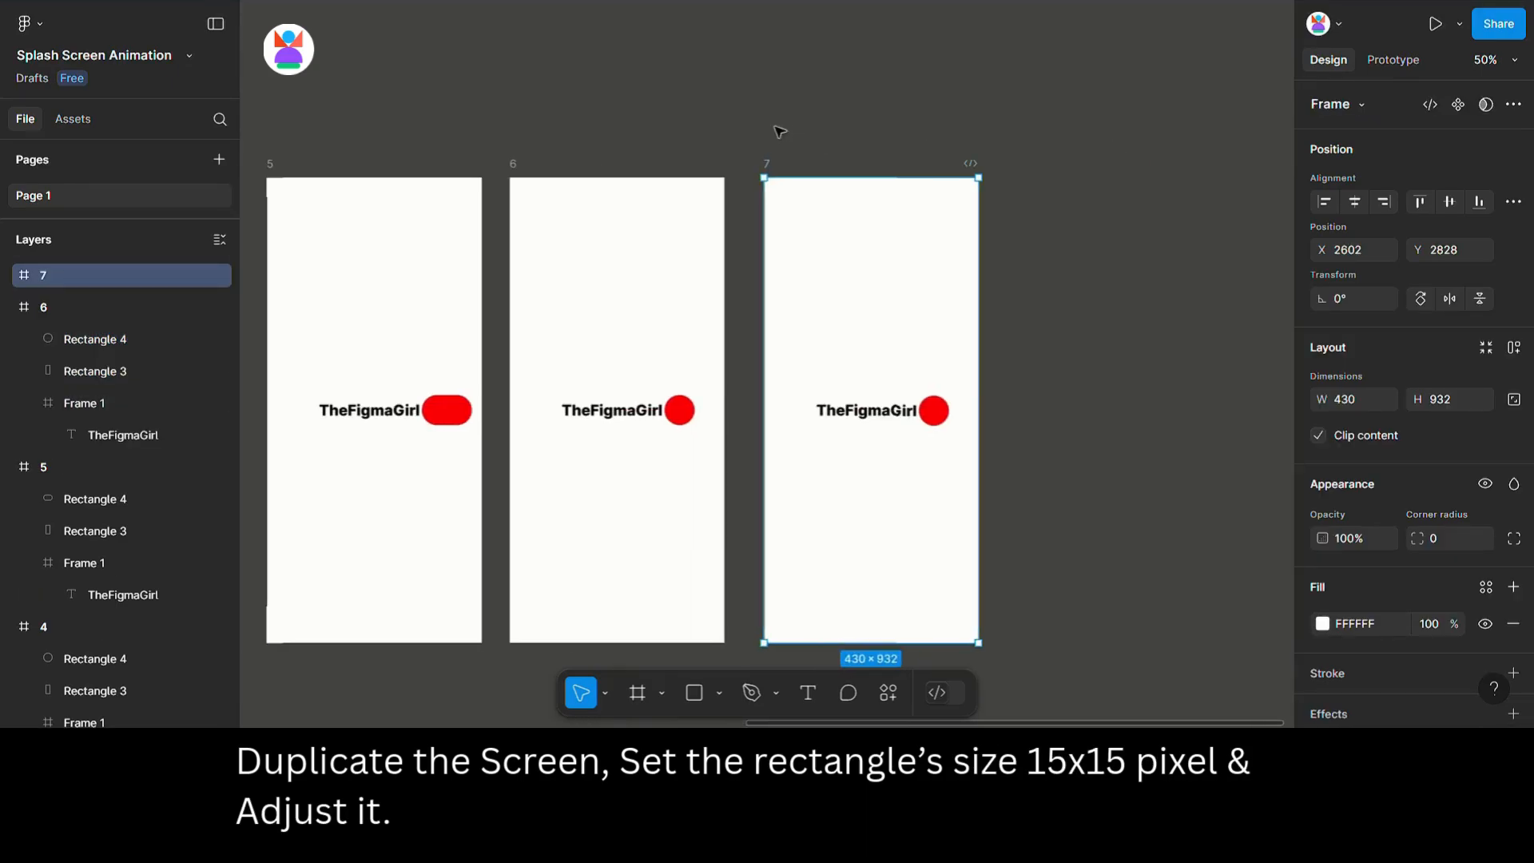
click(945, 399)
click(1353, 477)
text(1)
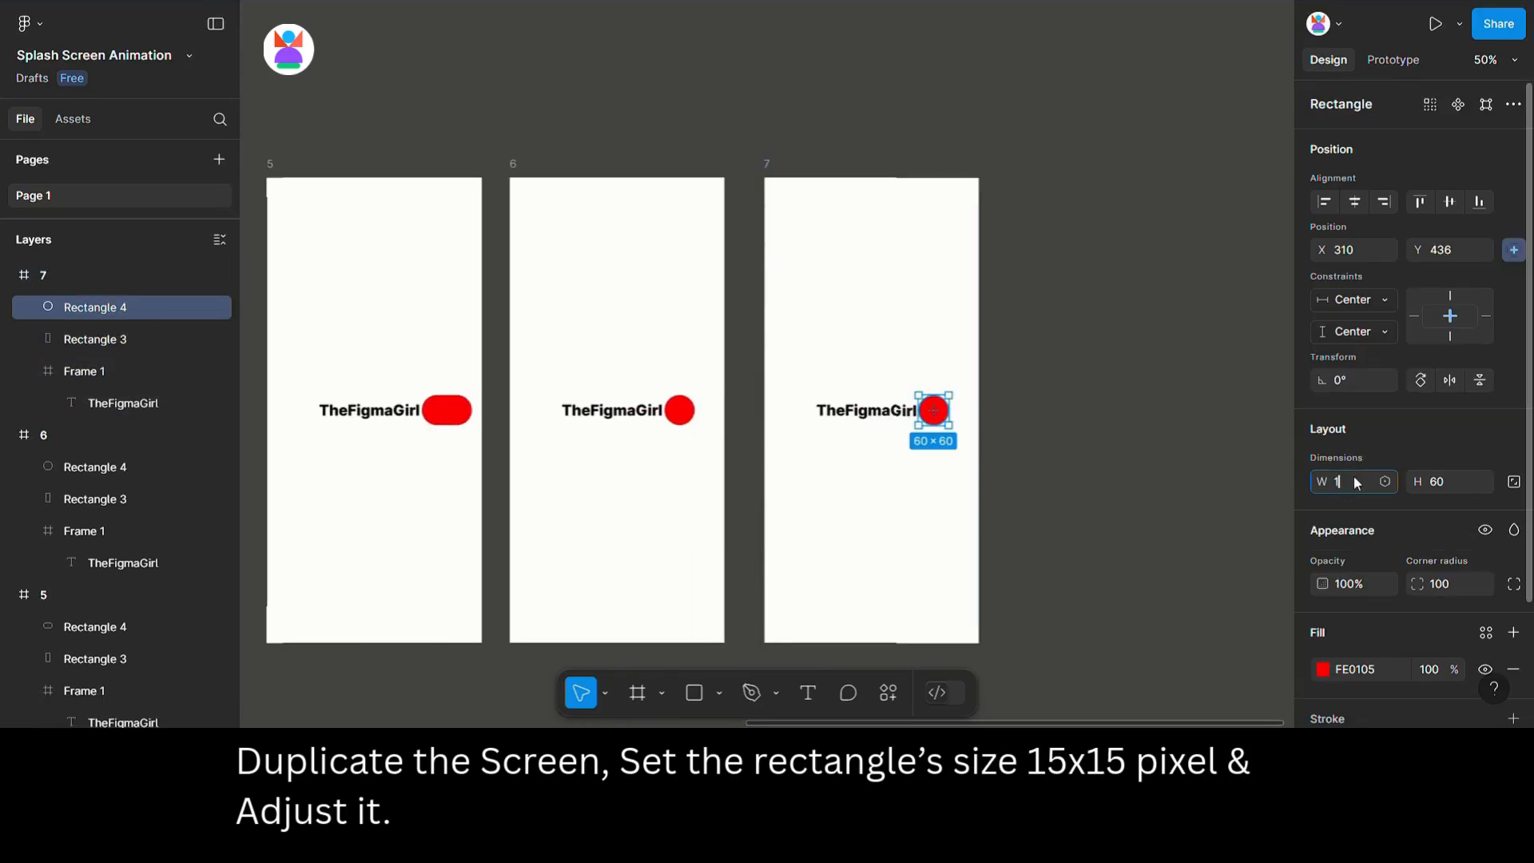
text(5)
key(Tab)
text(15)
key(Return)
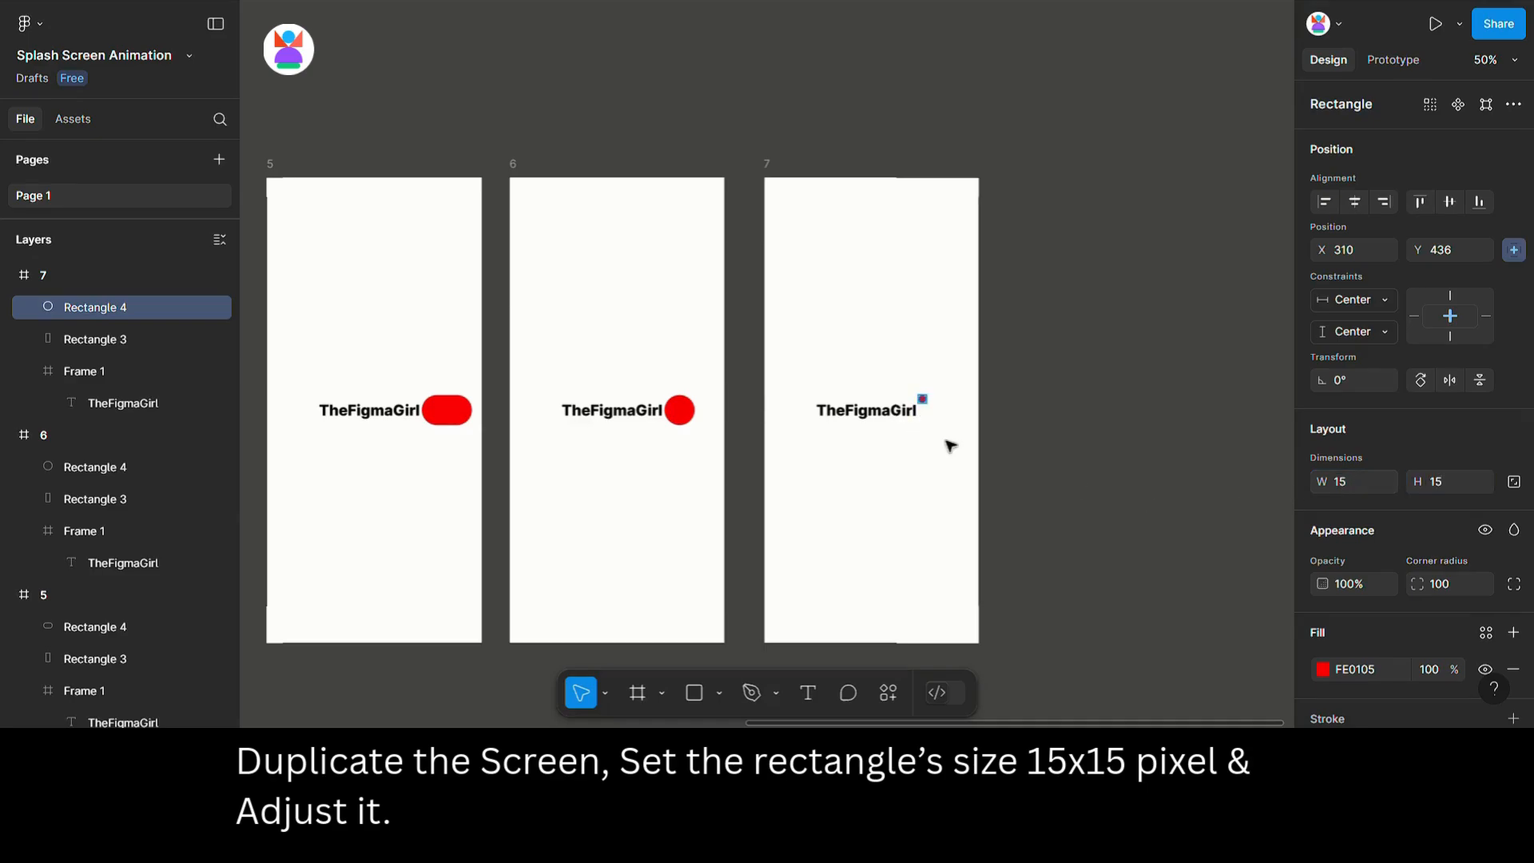
Move the small dot in frame 7 down beside the end of the logo text to Y 463.
key(ctrl+plus)
key(ctrl+plus)
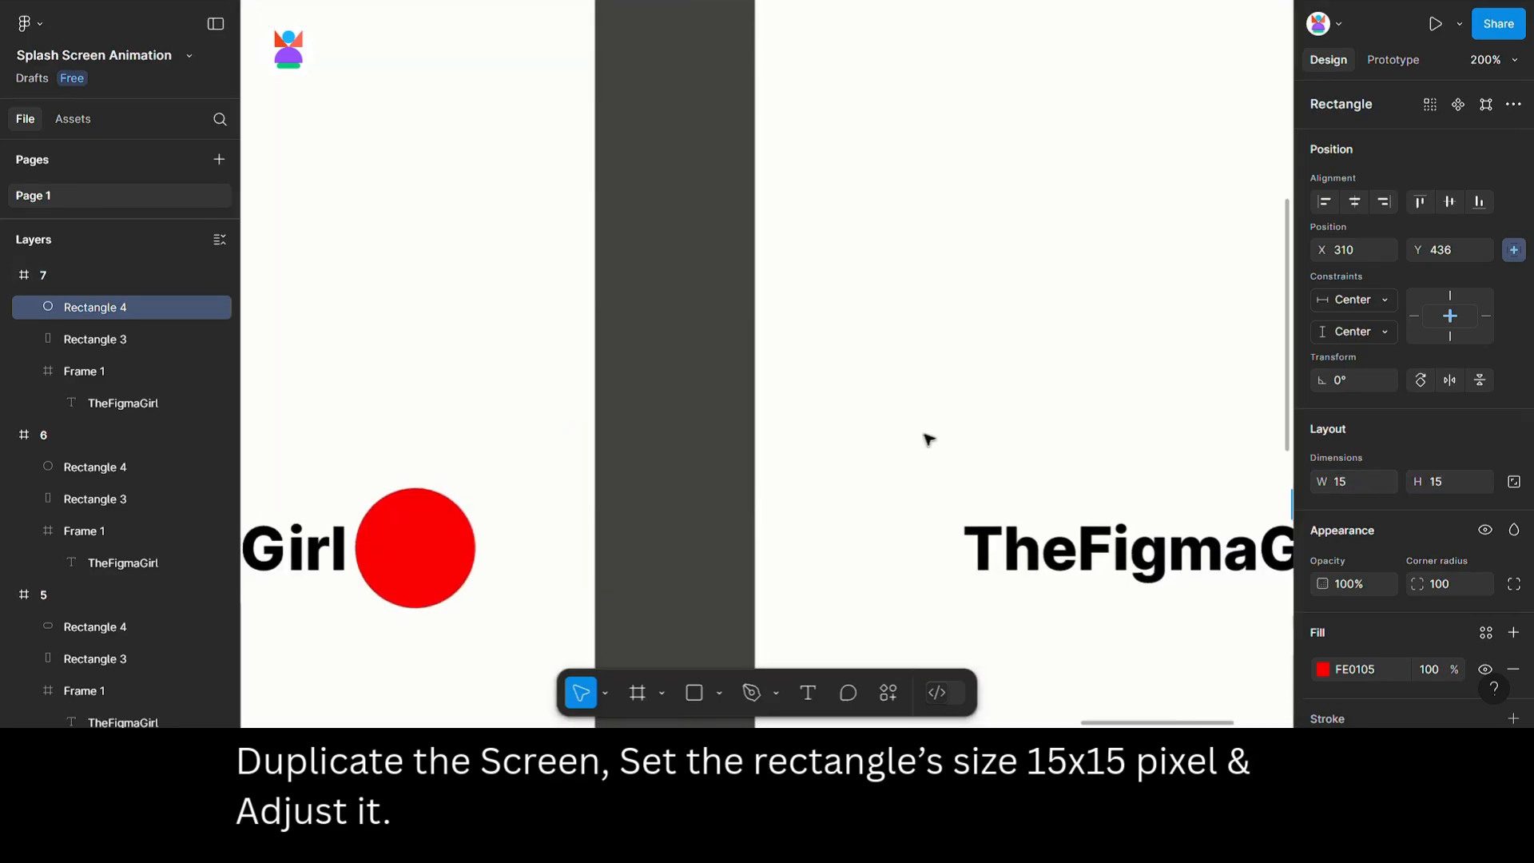
drag(993, 474, 455, 282)
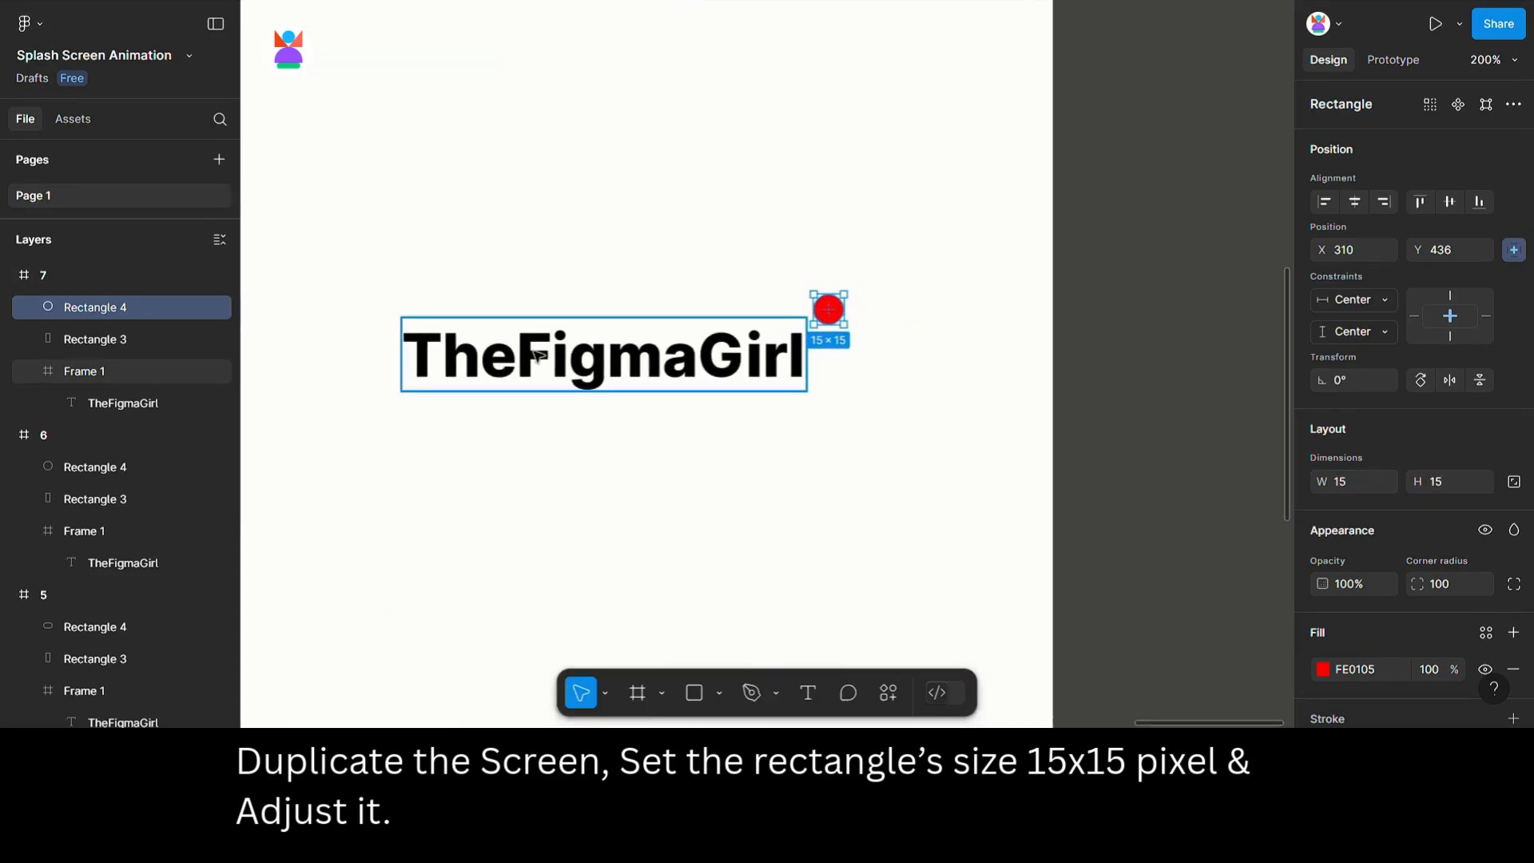
key(shift+Down)
key(shift+Down)
key(shift+Down)
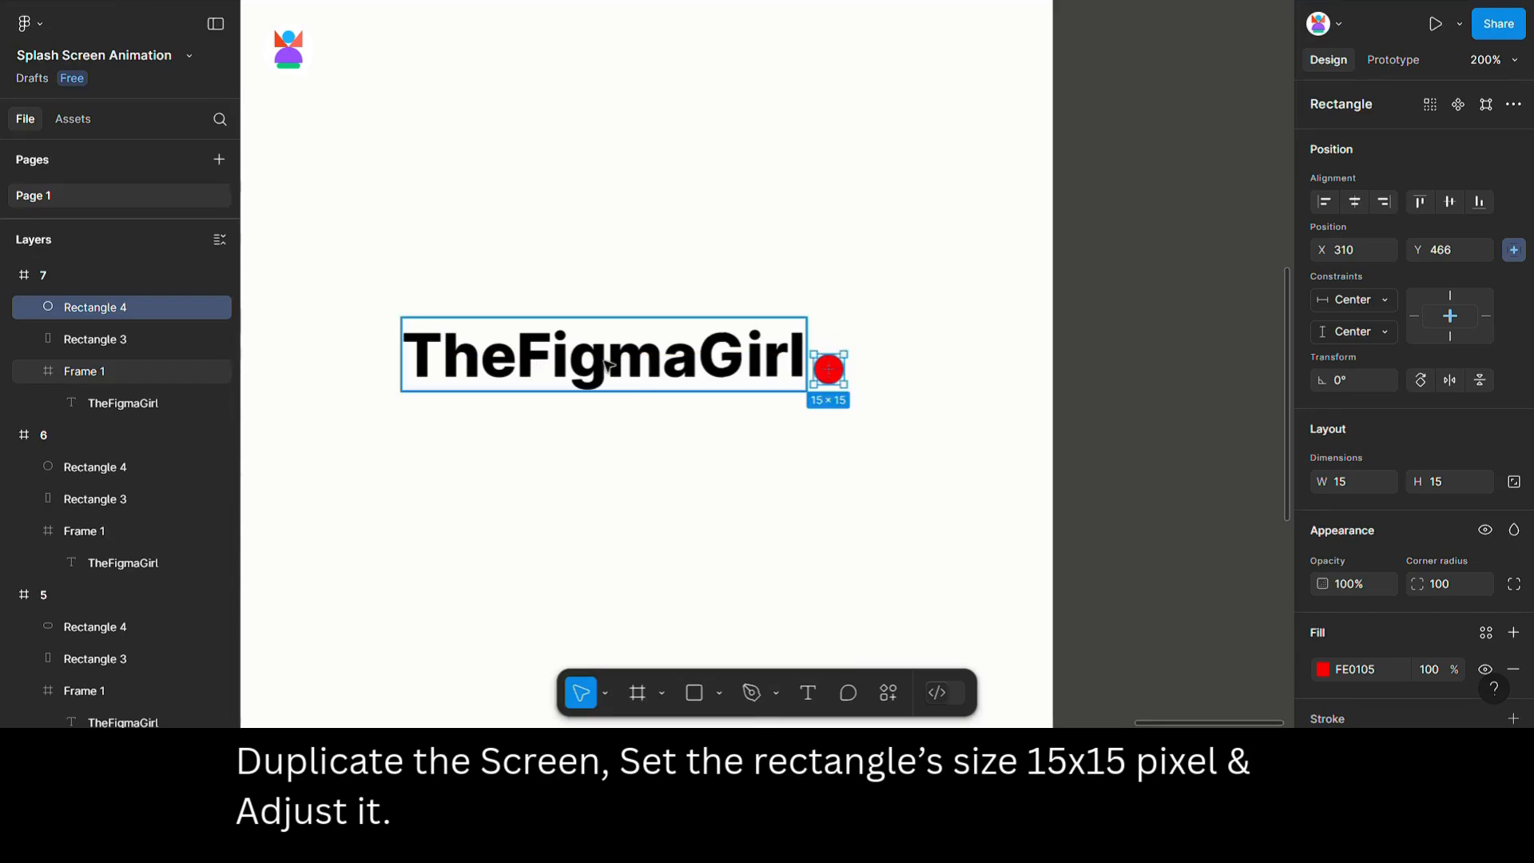
key(Up)
key(Up)
key(Up)
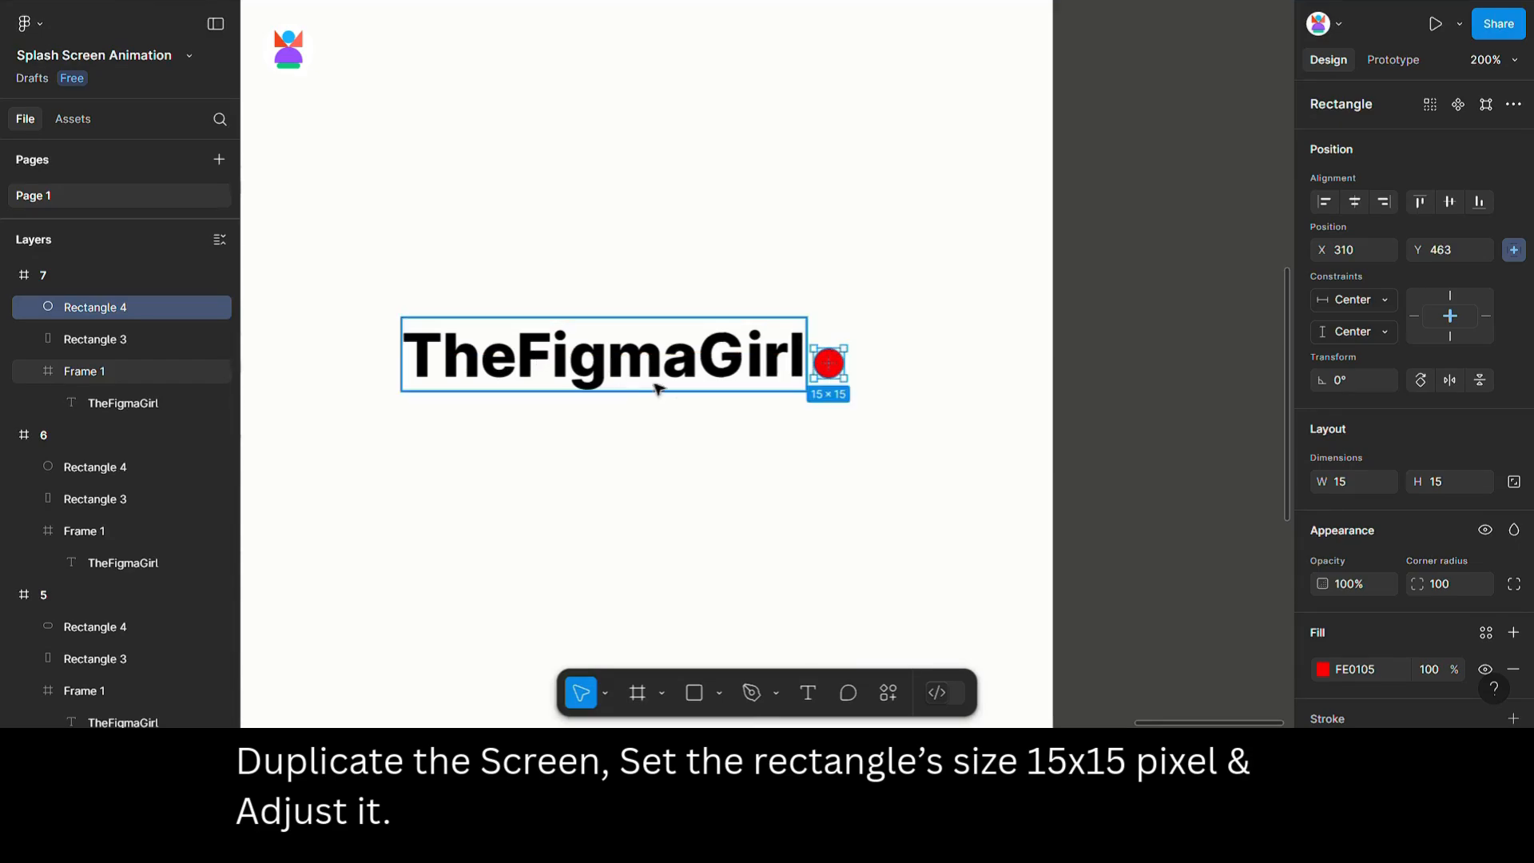
key(ctrl+equal)
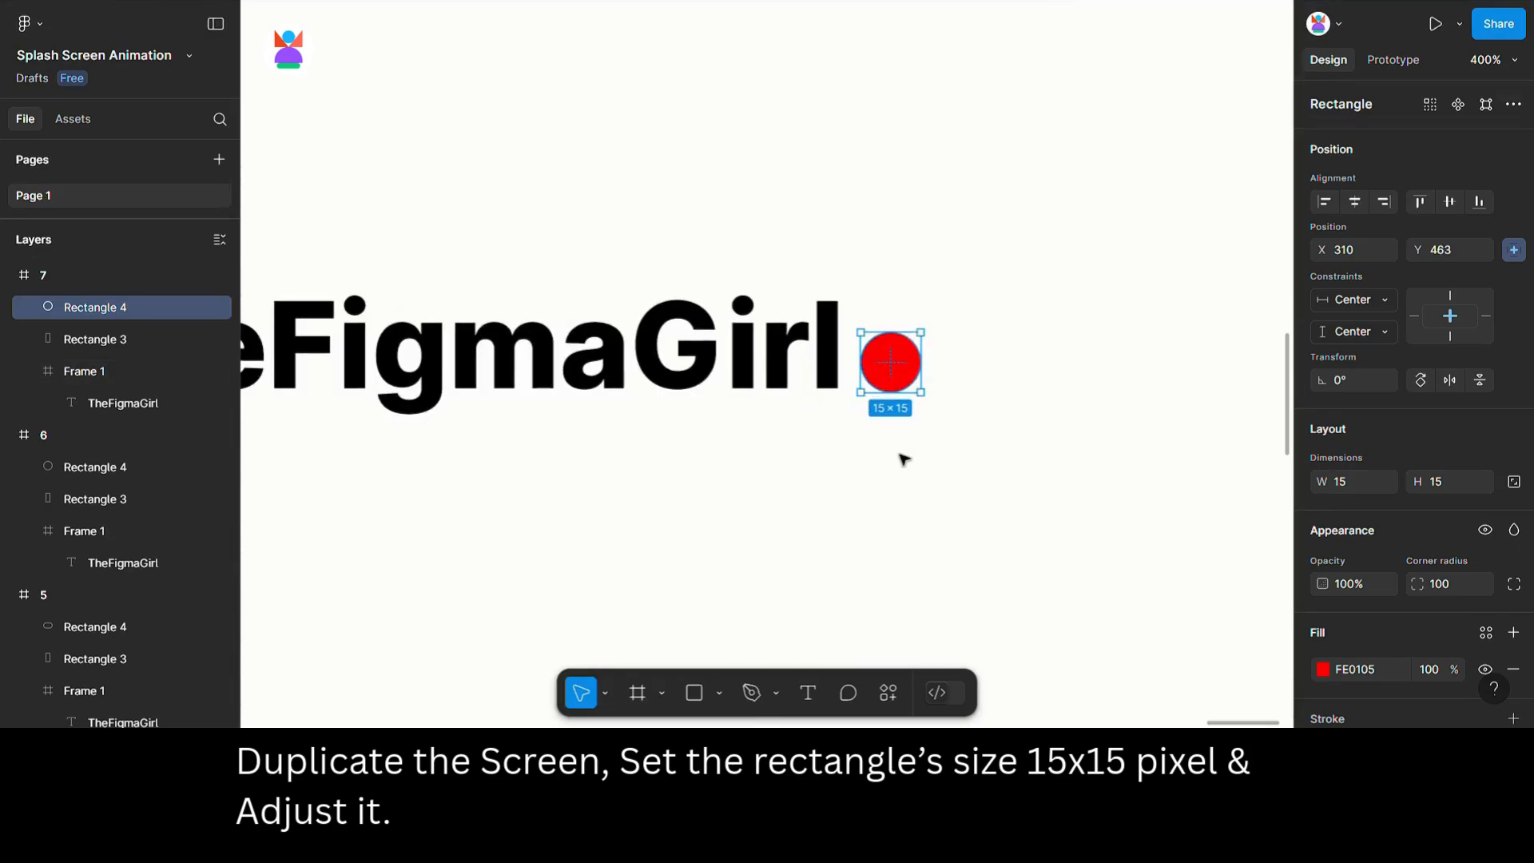
key(ctrl+minus)
key(ctrl+minus)
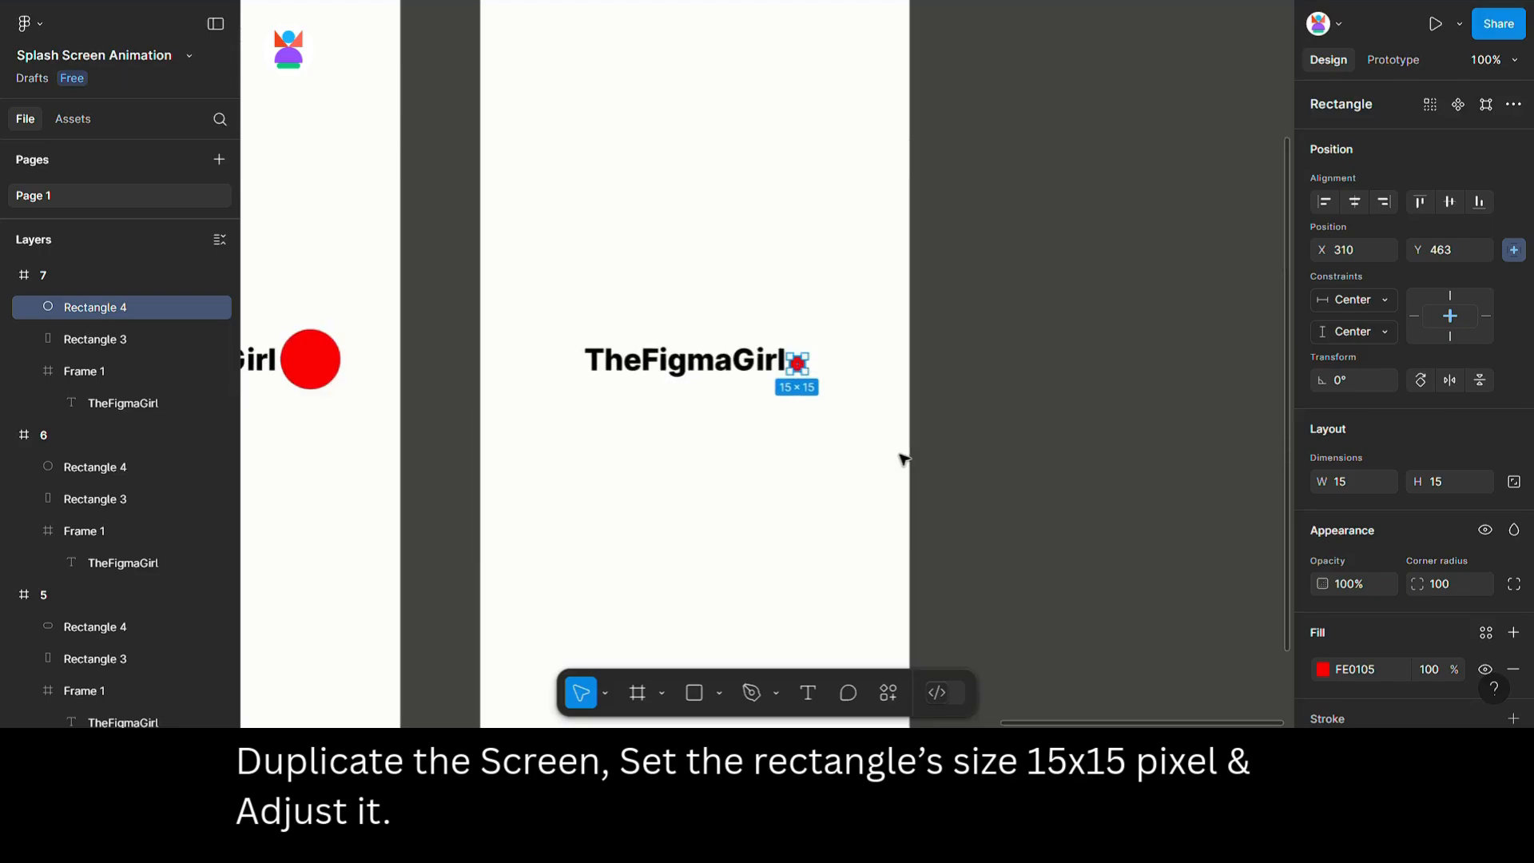
key(ctrl+minus)
drag(900, 456, 1195, 443)
key(ctrl+minus)
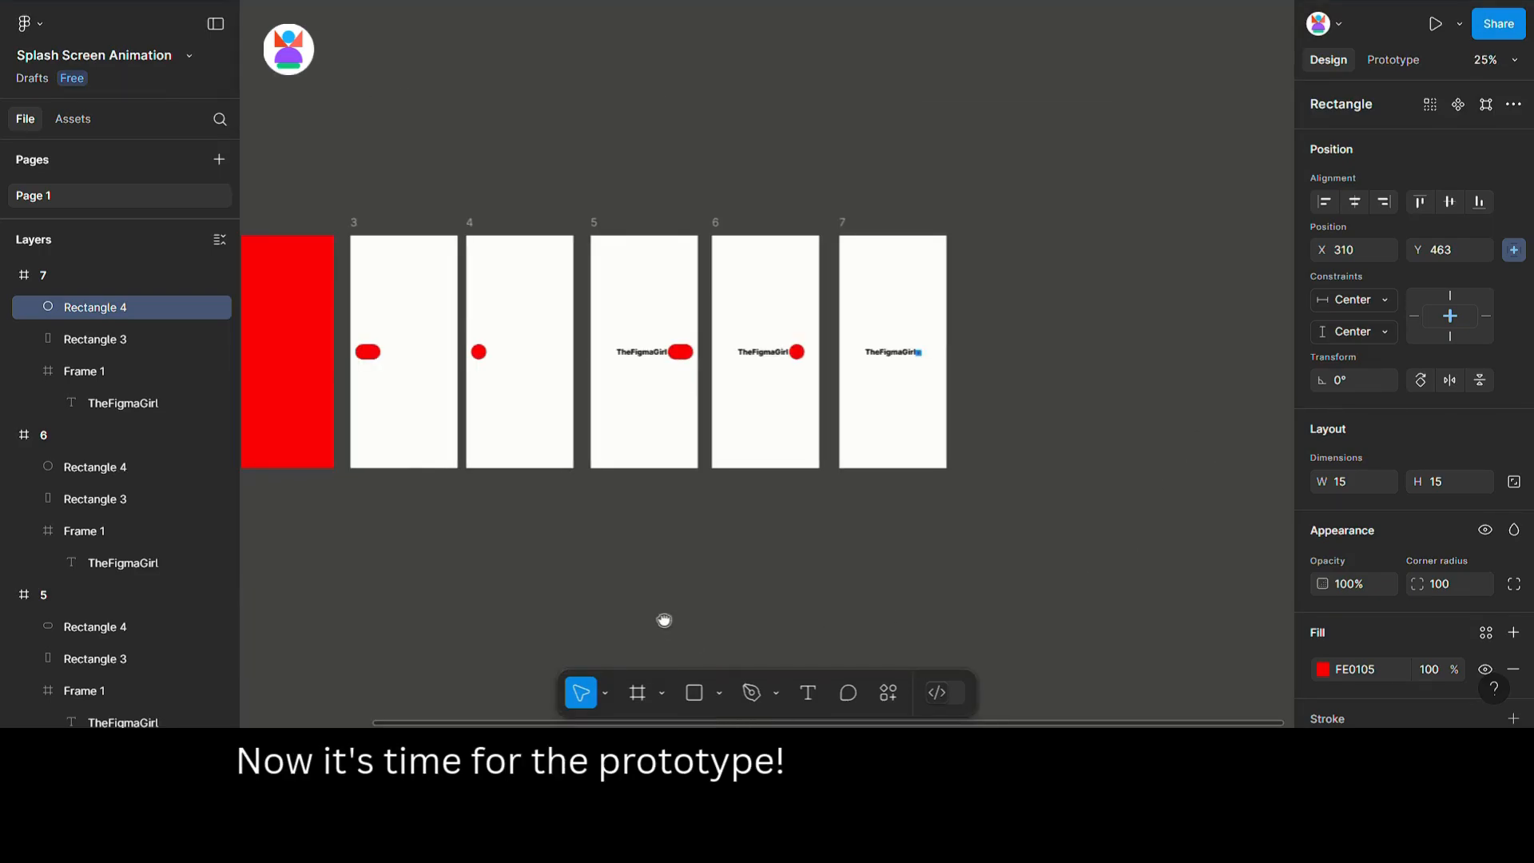
drag(662, 618, 843, 597)
click(833, 590)
Select all seven frames and set the spacing between them to 100.
drag(259, 205, 1058, 536)
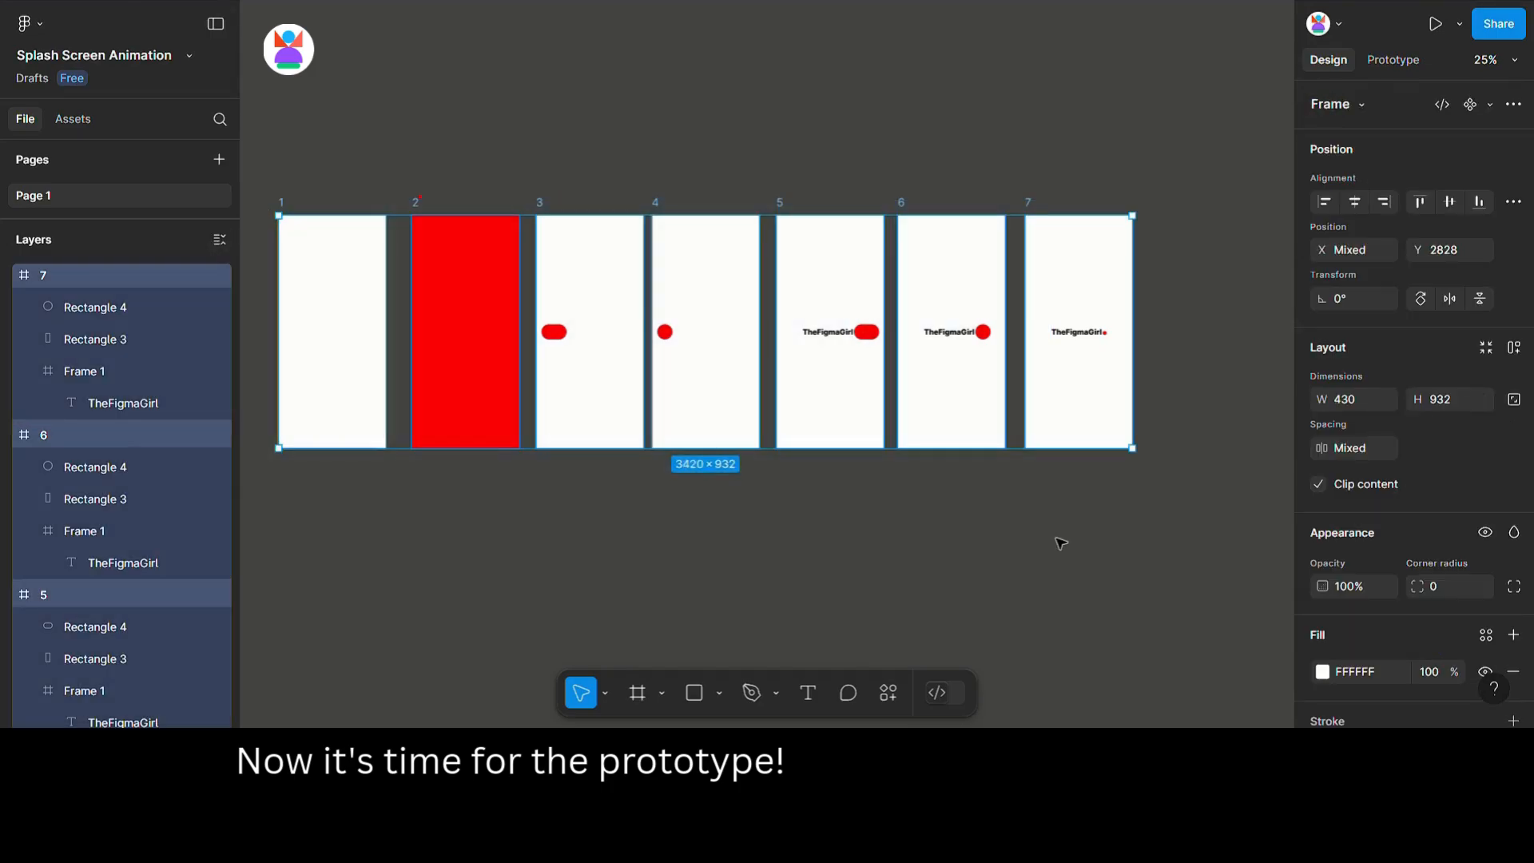
click(1364, 448)
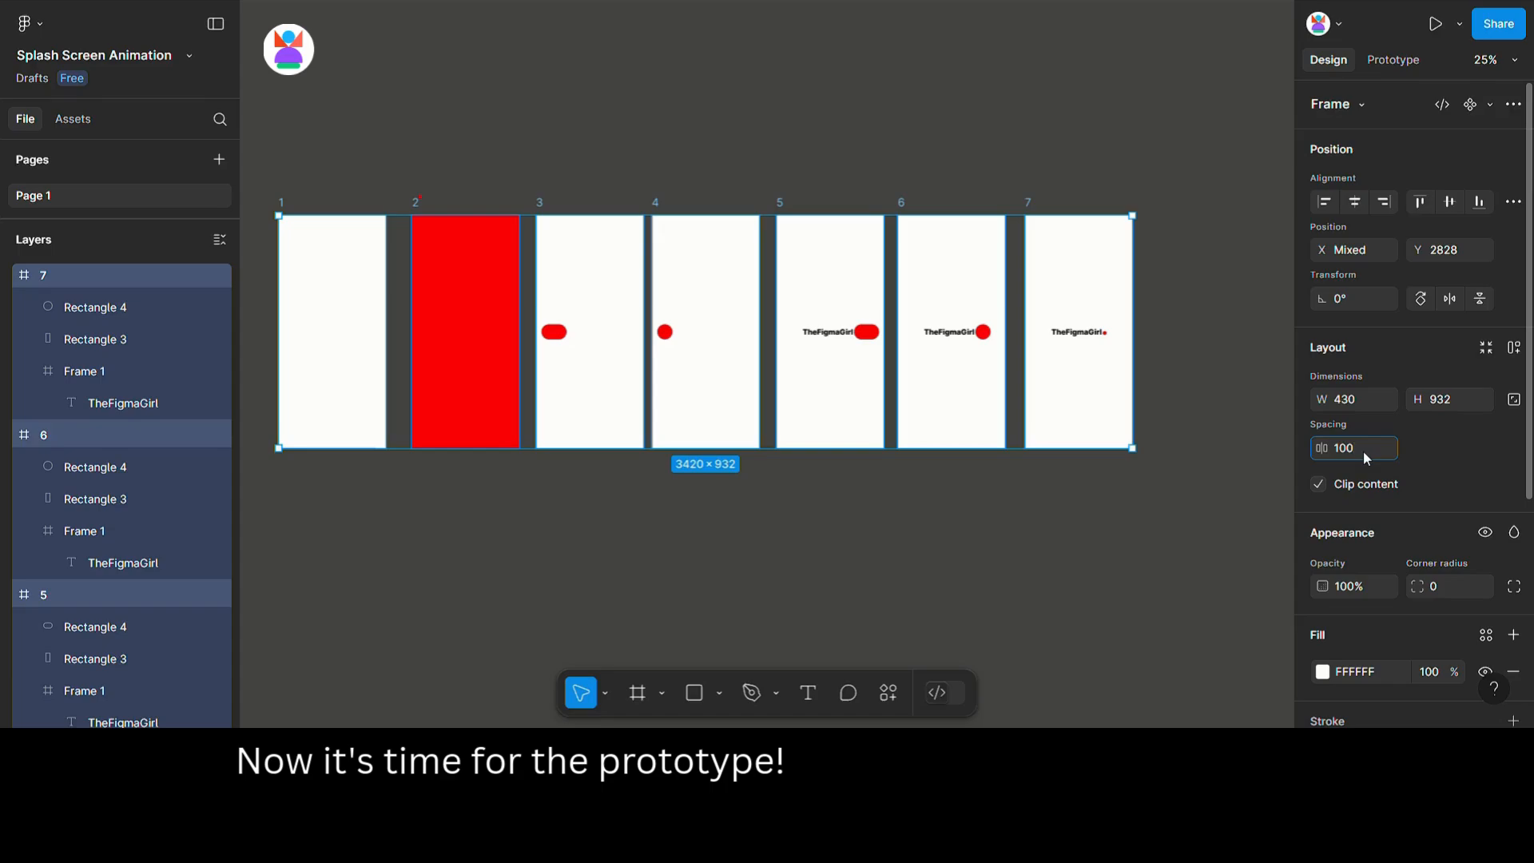
key(Return)
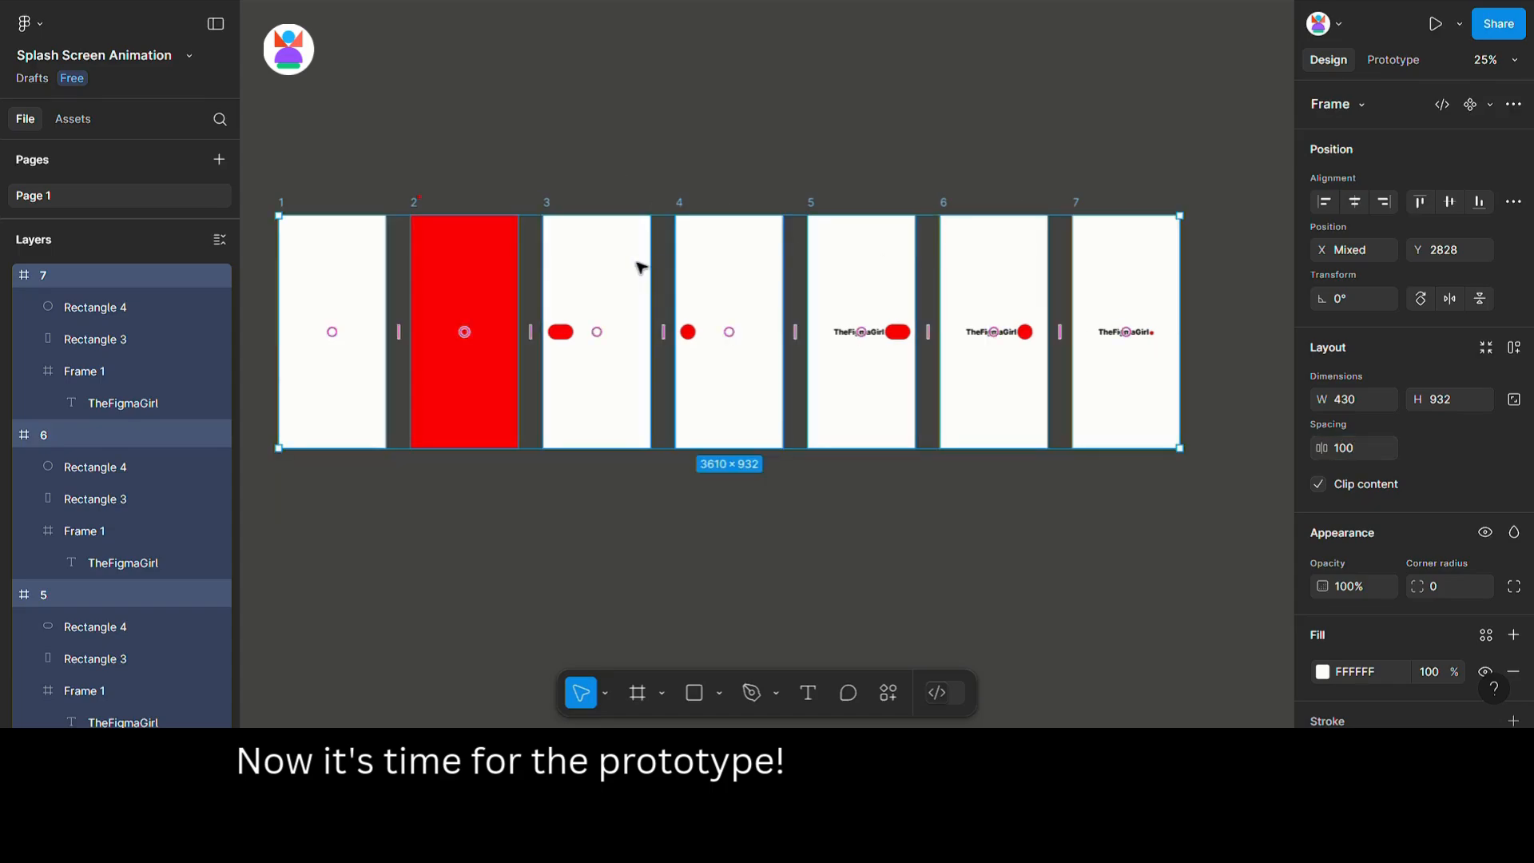
Prototype frame 1 to navigate to frame 2 after a 1 ms delay using Smart animate.
drag(641, 267, 637, 332)
key(Escape)
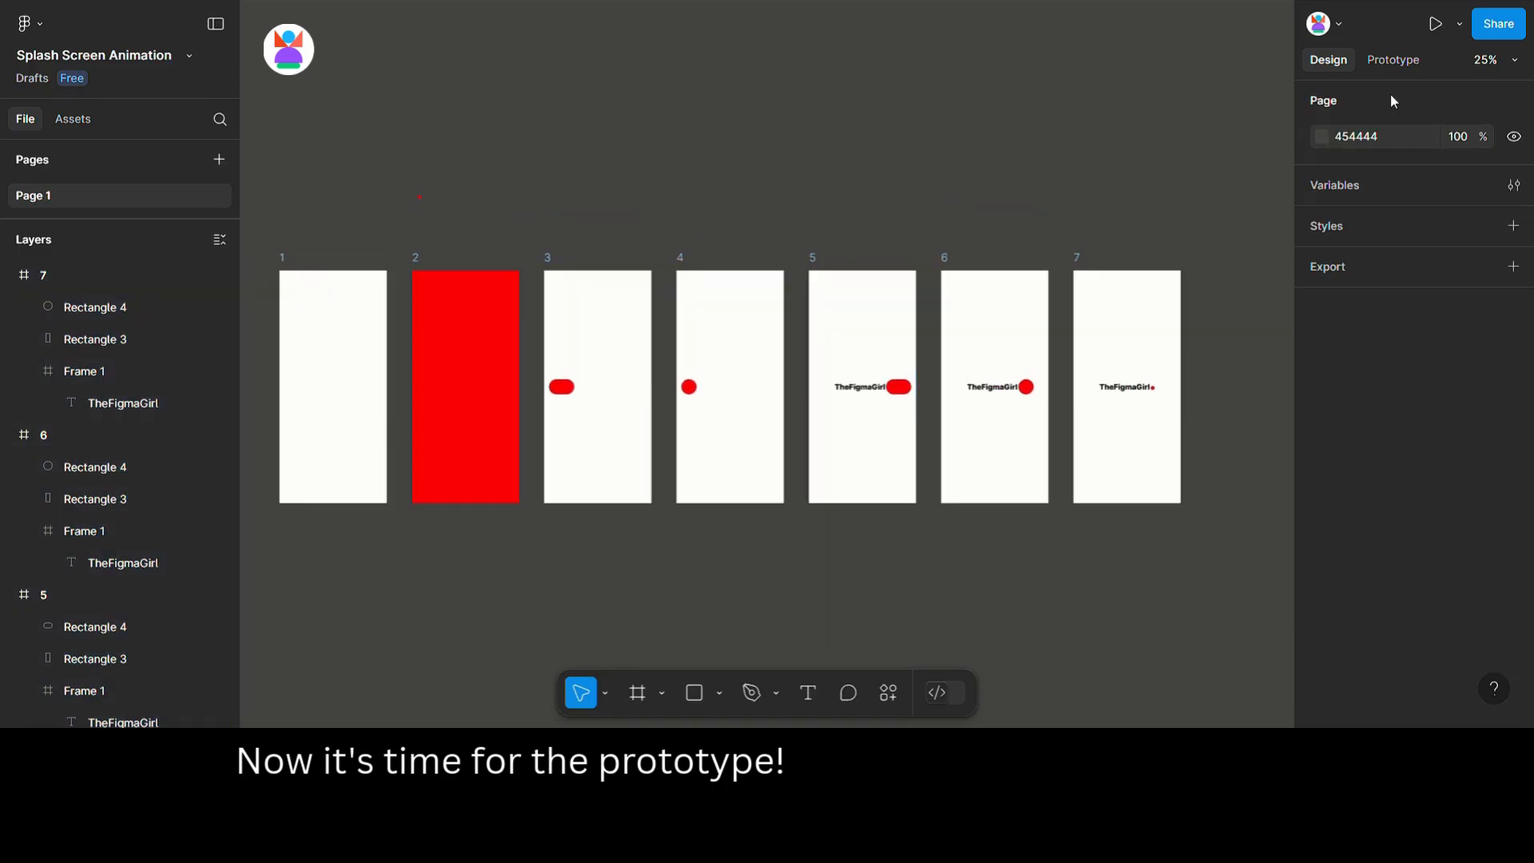
click(1392, 60)
click(380, 393)
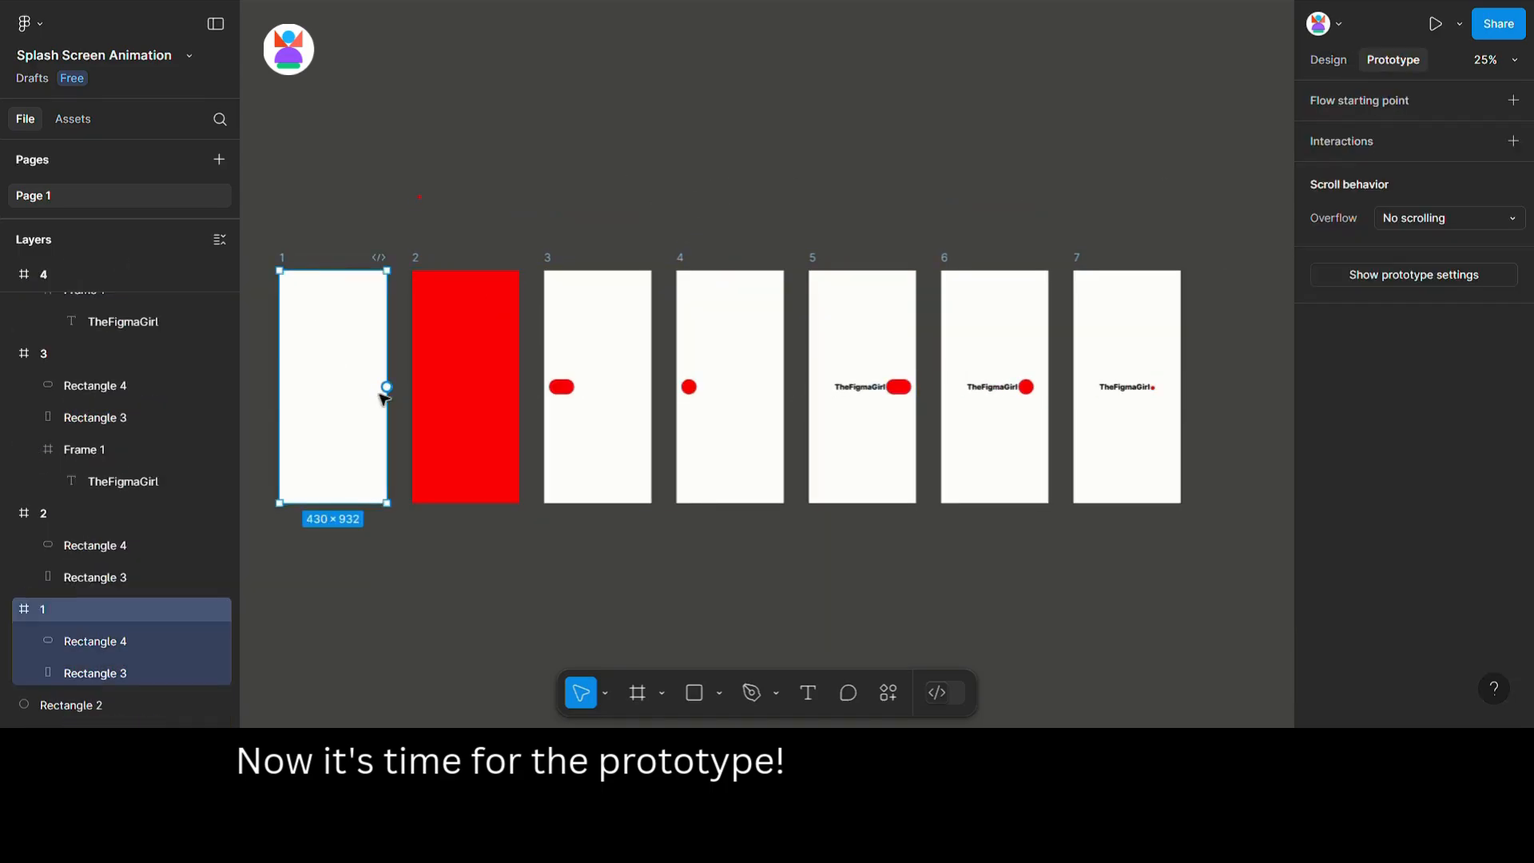
drag(387, 387, 428, 393)
click(447, 481)
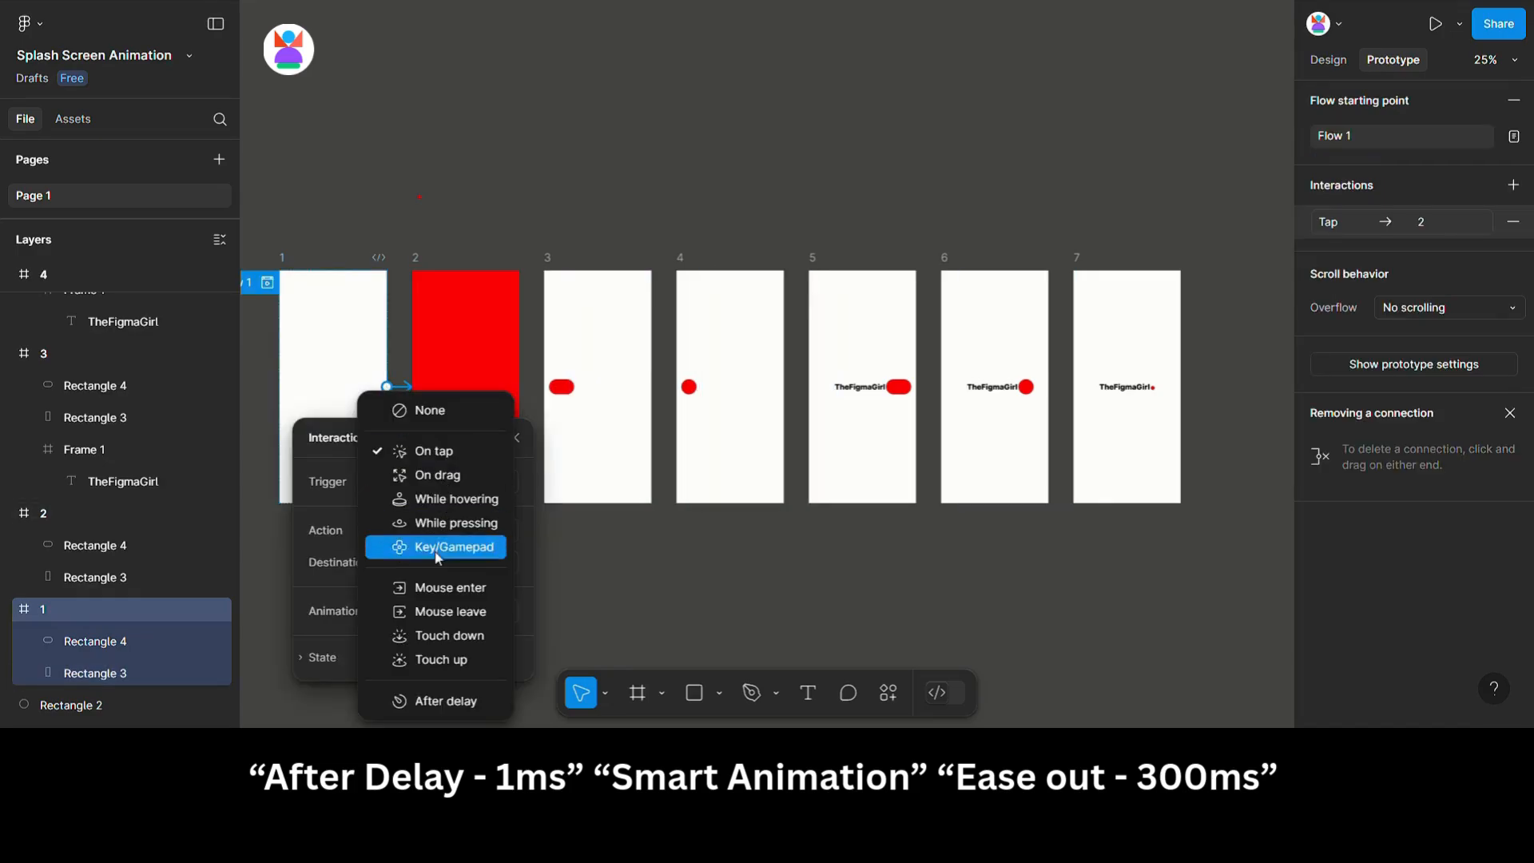
click(453, 701)
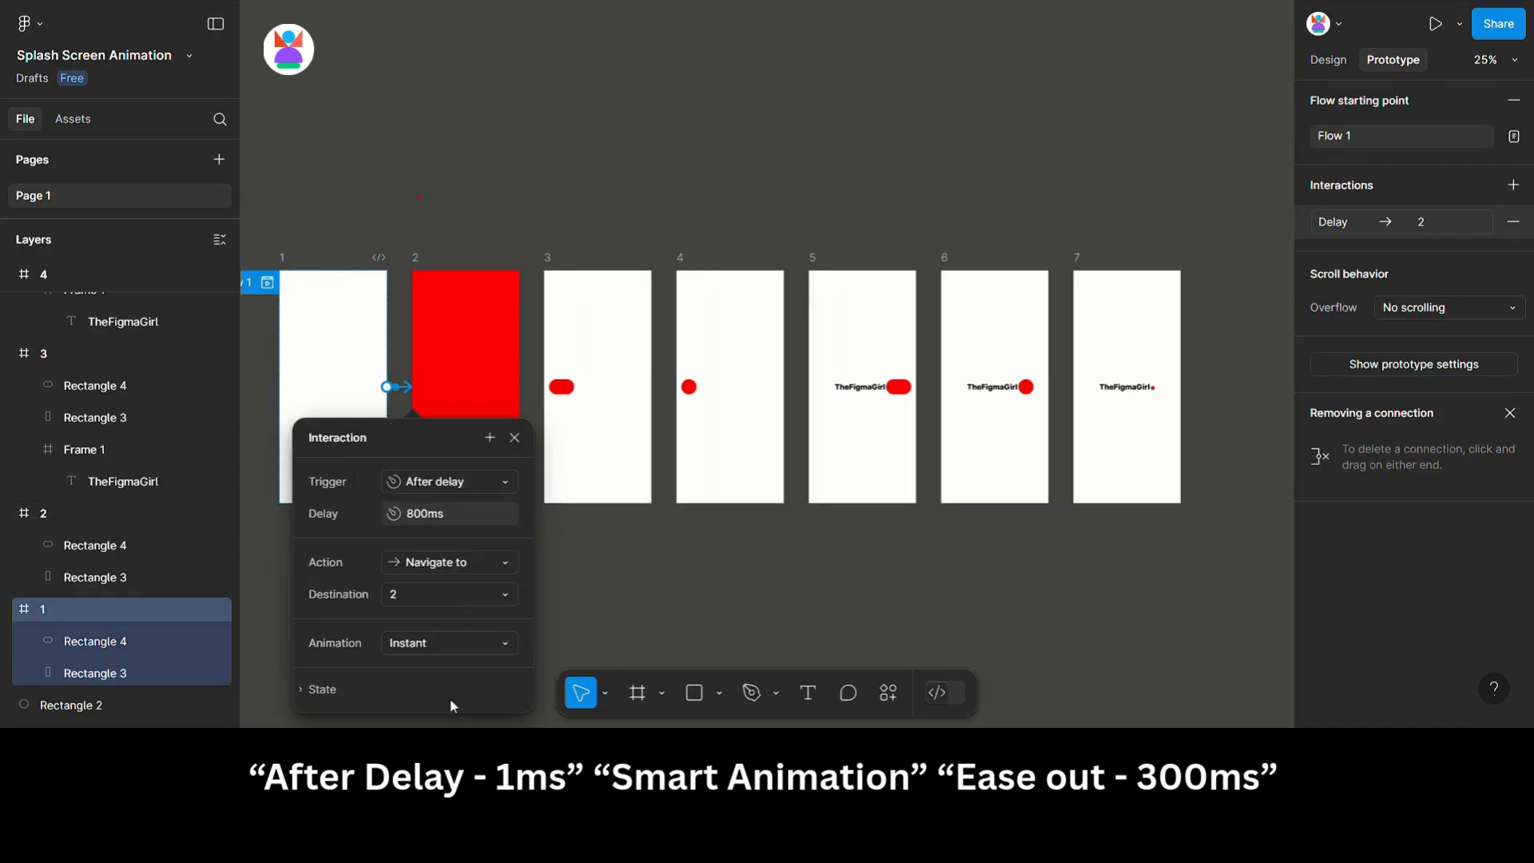
text(1)
click(430, 648)
click(456, 569)
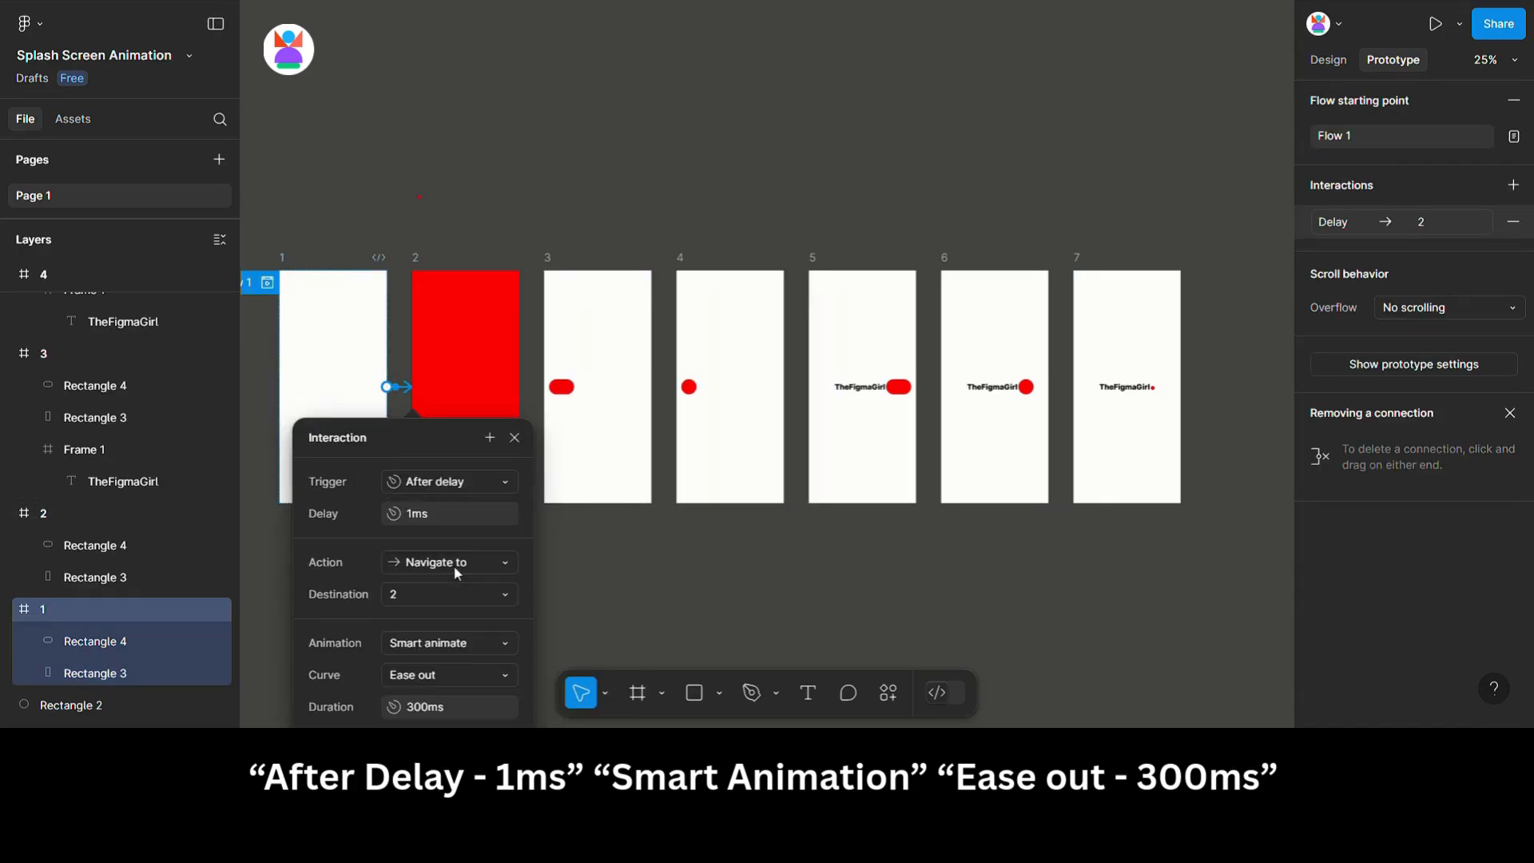
click(559, 588)
Connect frame 2 to frame 3 with an After delay trigger and Smart animate transition.
click(417, 259)
drag(519, 387, 575, 419)
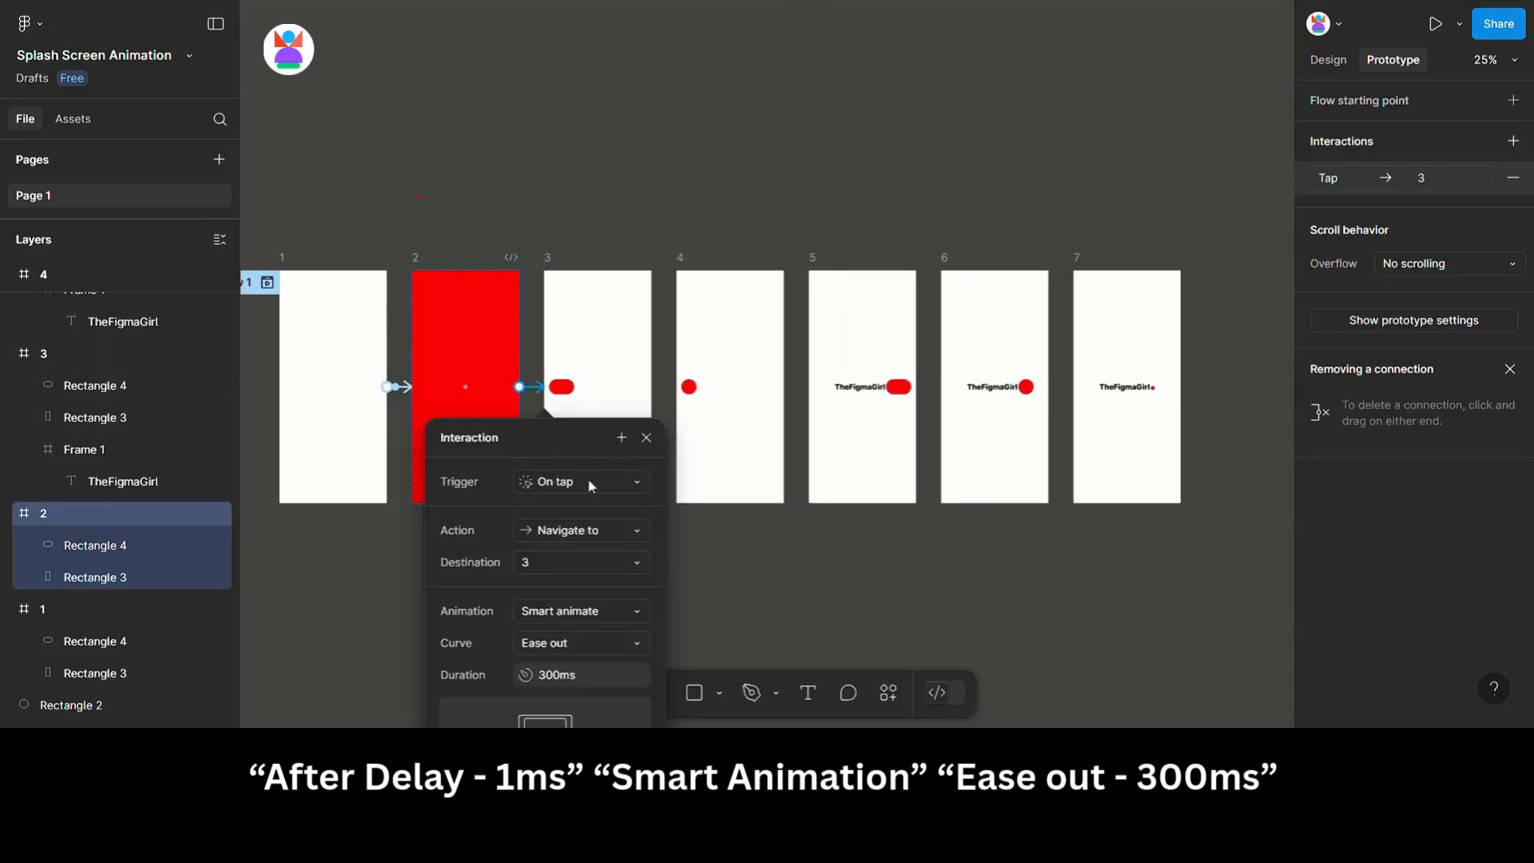
click(591, 482)
click(547, 699)
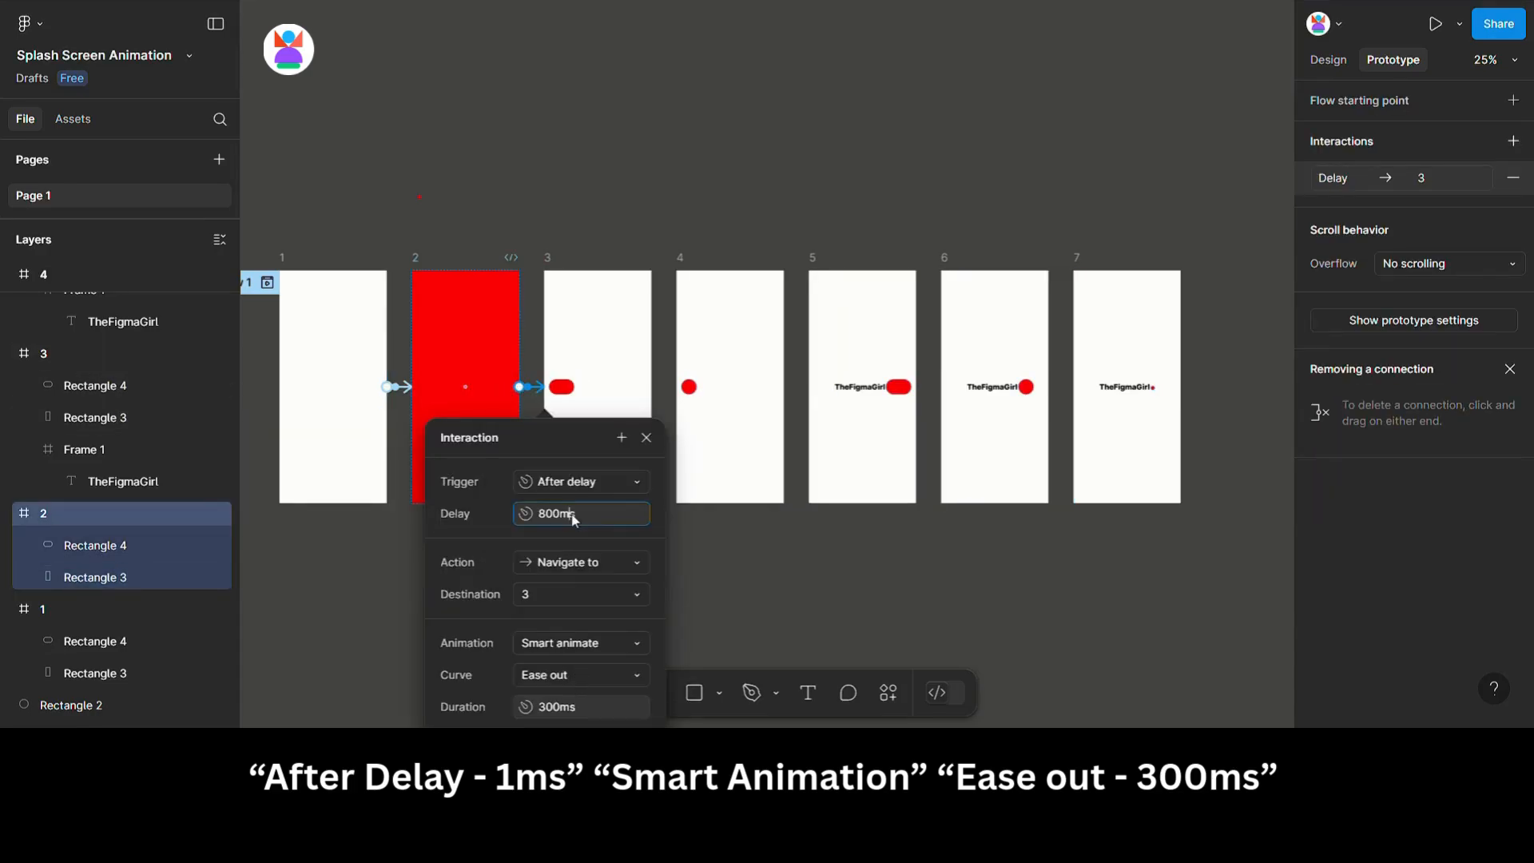
Connect frame 3 to frame 4 with an After delay trigger and Smart animate transition.
click(588, 275)
drag(682, 390, 703, 399)
click(715, 481)
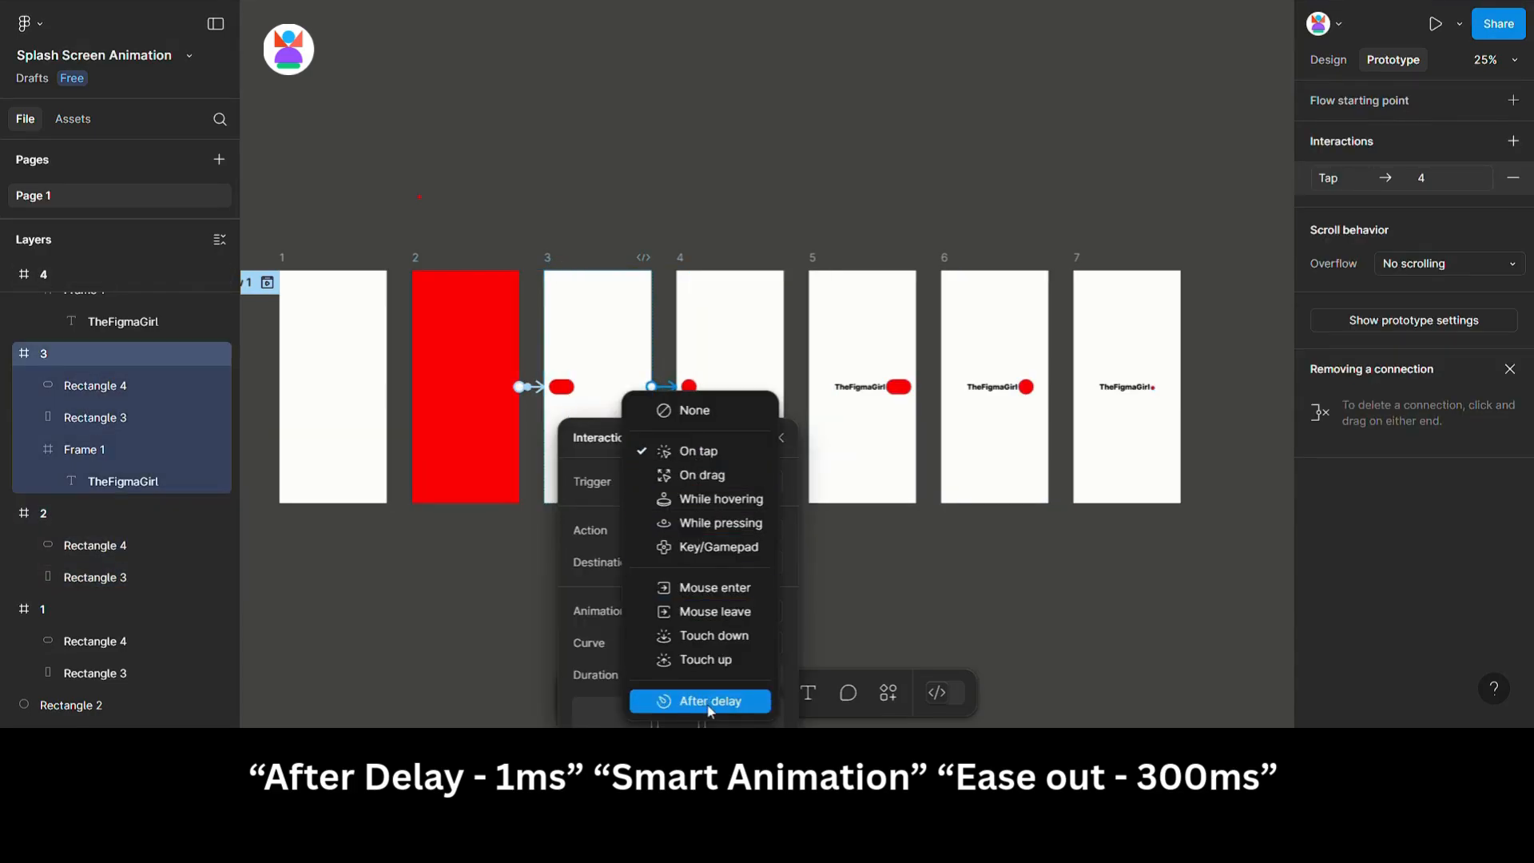
click(685, 697)
click(703, 516)
Connect frame 4 to frame 5 with an After delay trigger and Smart animate transition.
click(743, 319)
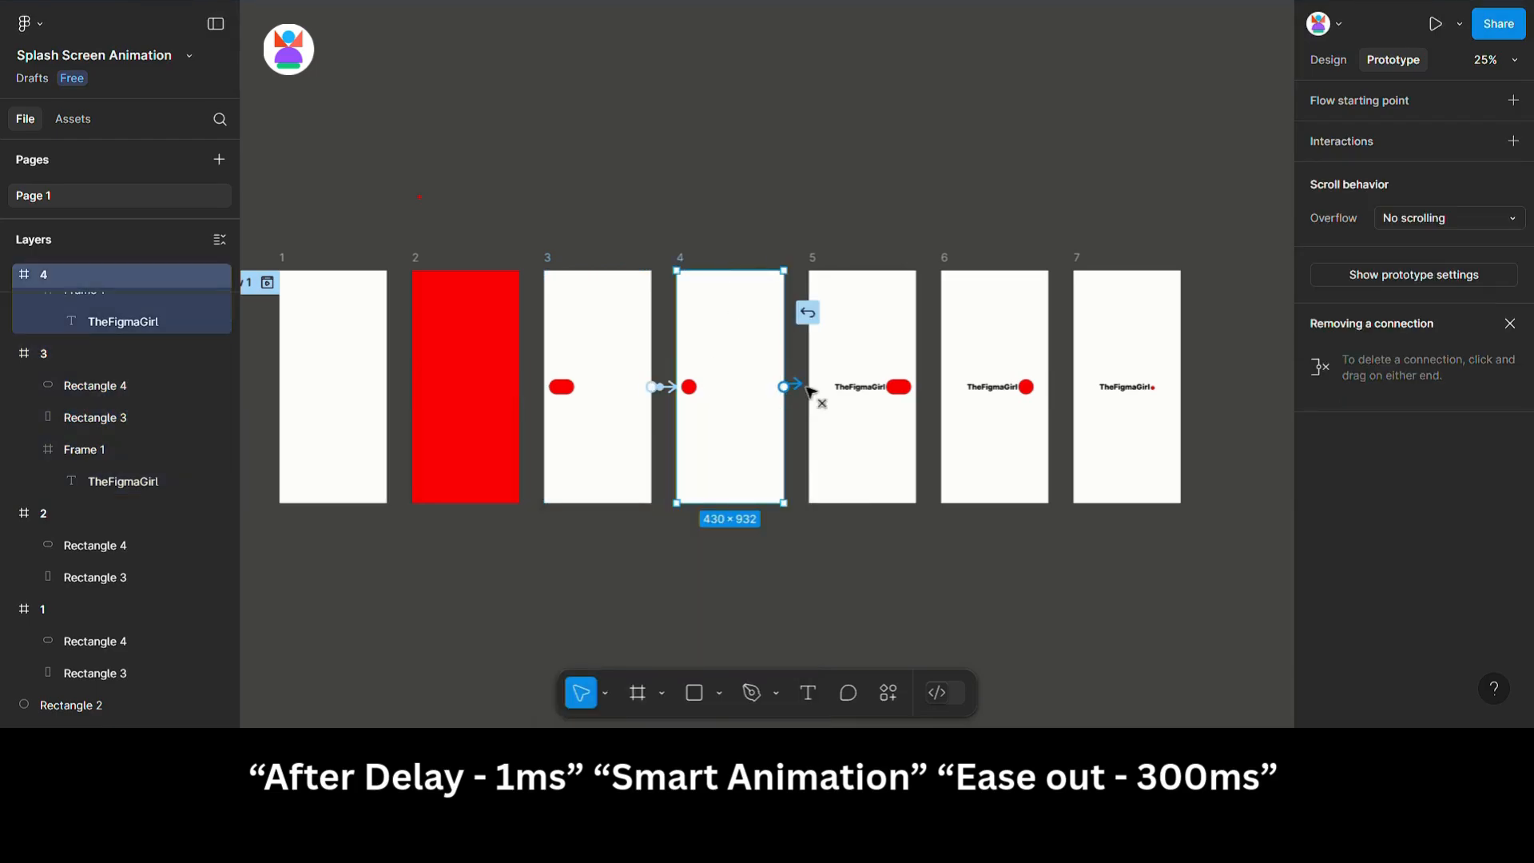
drag(784, 387, 847, 396)
click(821, 482)
click(837, 684)
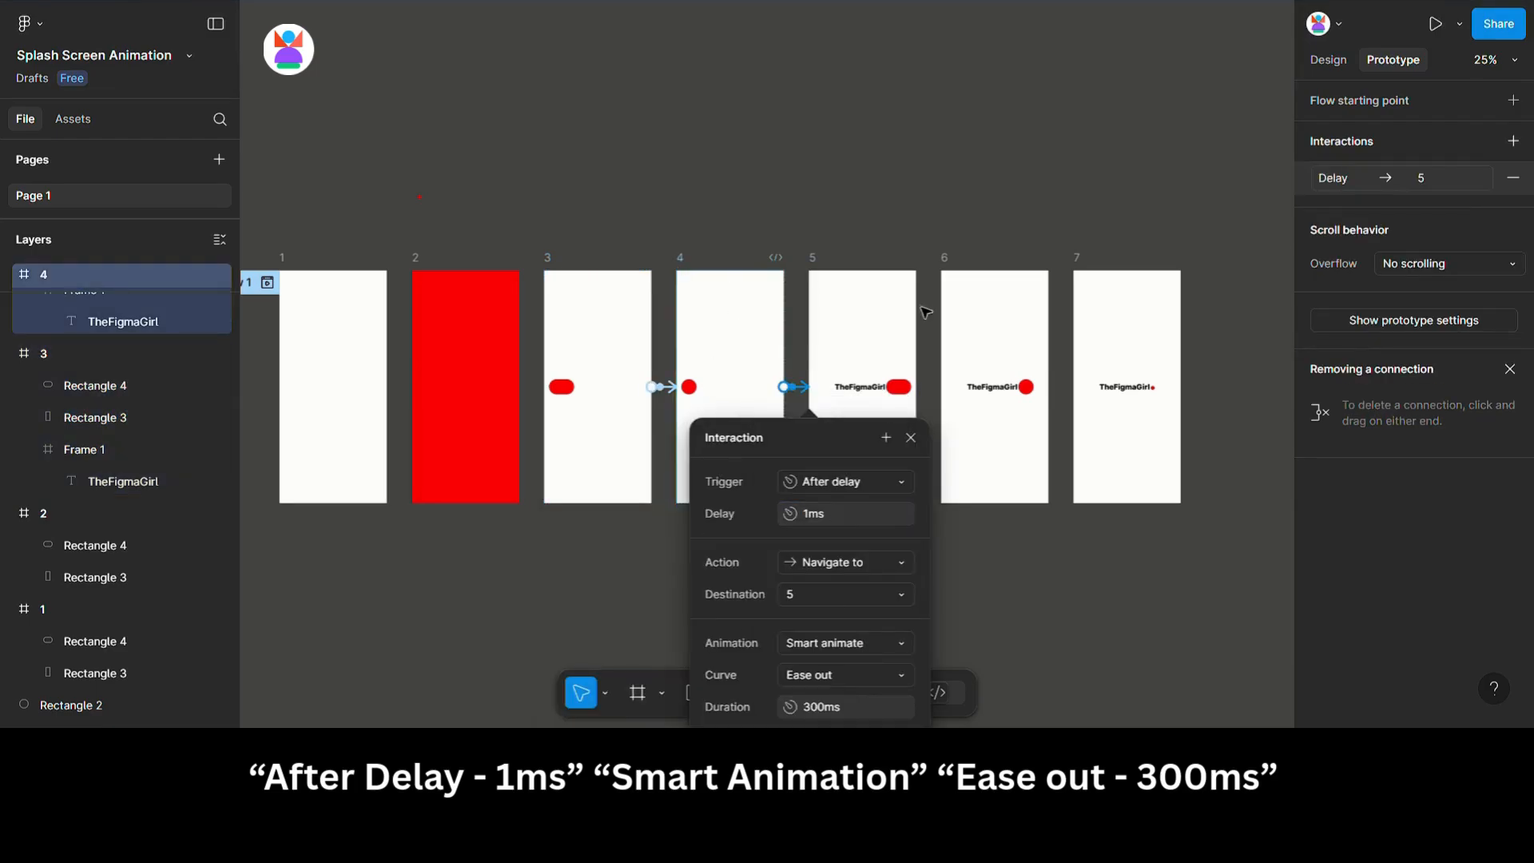
Connect frame 5 to frame 6 with an After delay trigger and Smart animate transition.
click(860, 276)
drag(916, 386, 955, 399)
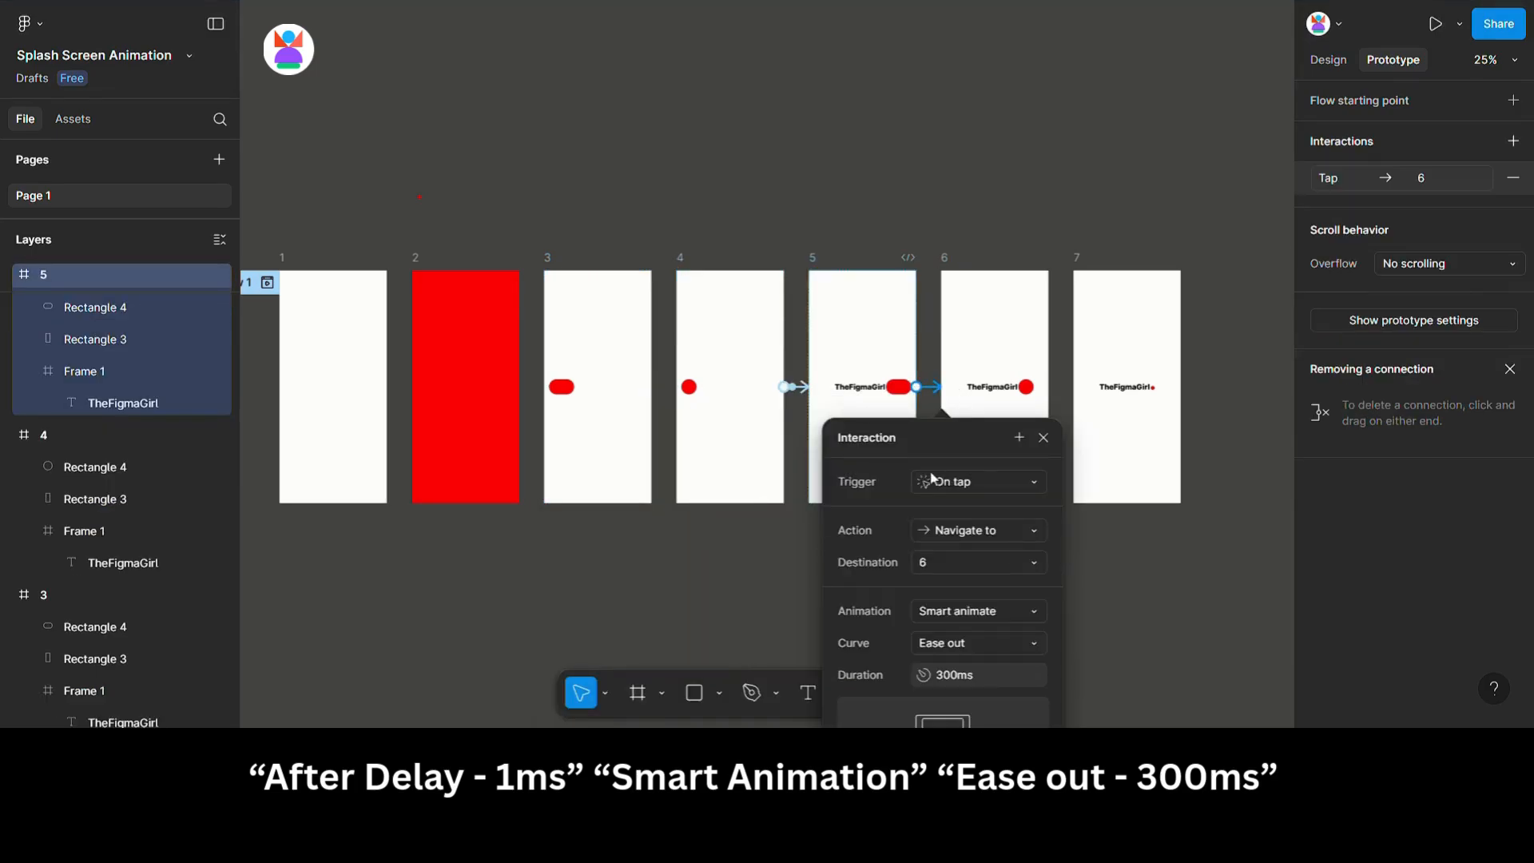
click(959, 482)
click(971, 702)
click(971, 515)
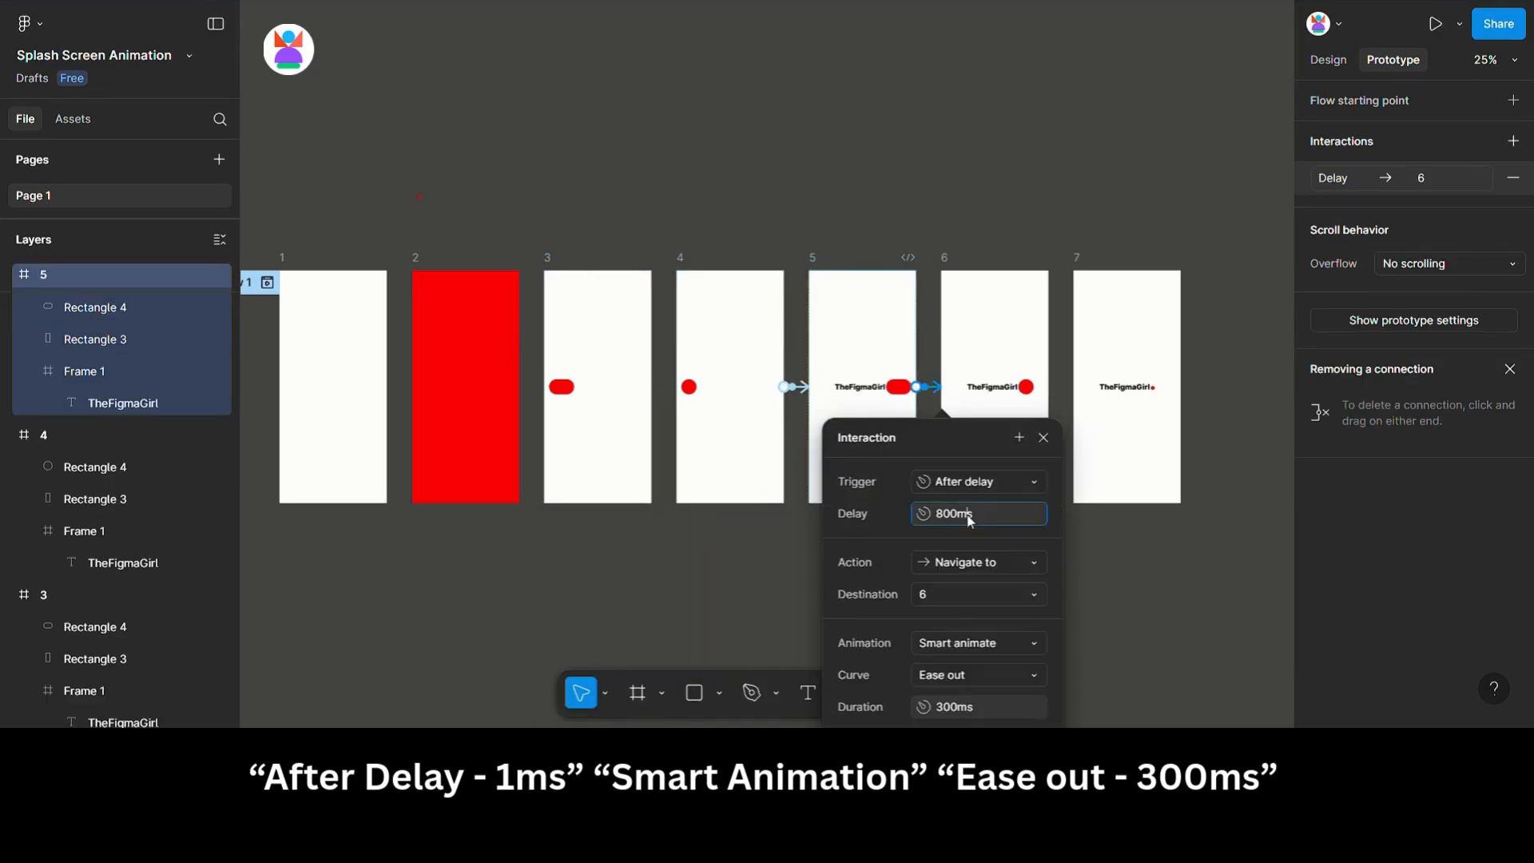
Connect frame 6 to frame 7 with an After delay trigger of 800ms using Smart animate.
click(956, 263)
drag(1047, 386, 1119, 391)
click(1110, 481)
click(1079, 702)
click(1106, 516)
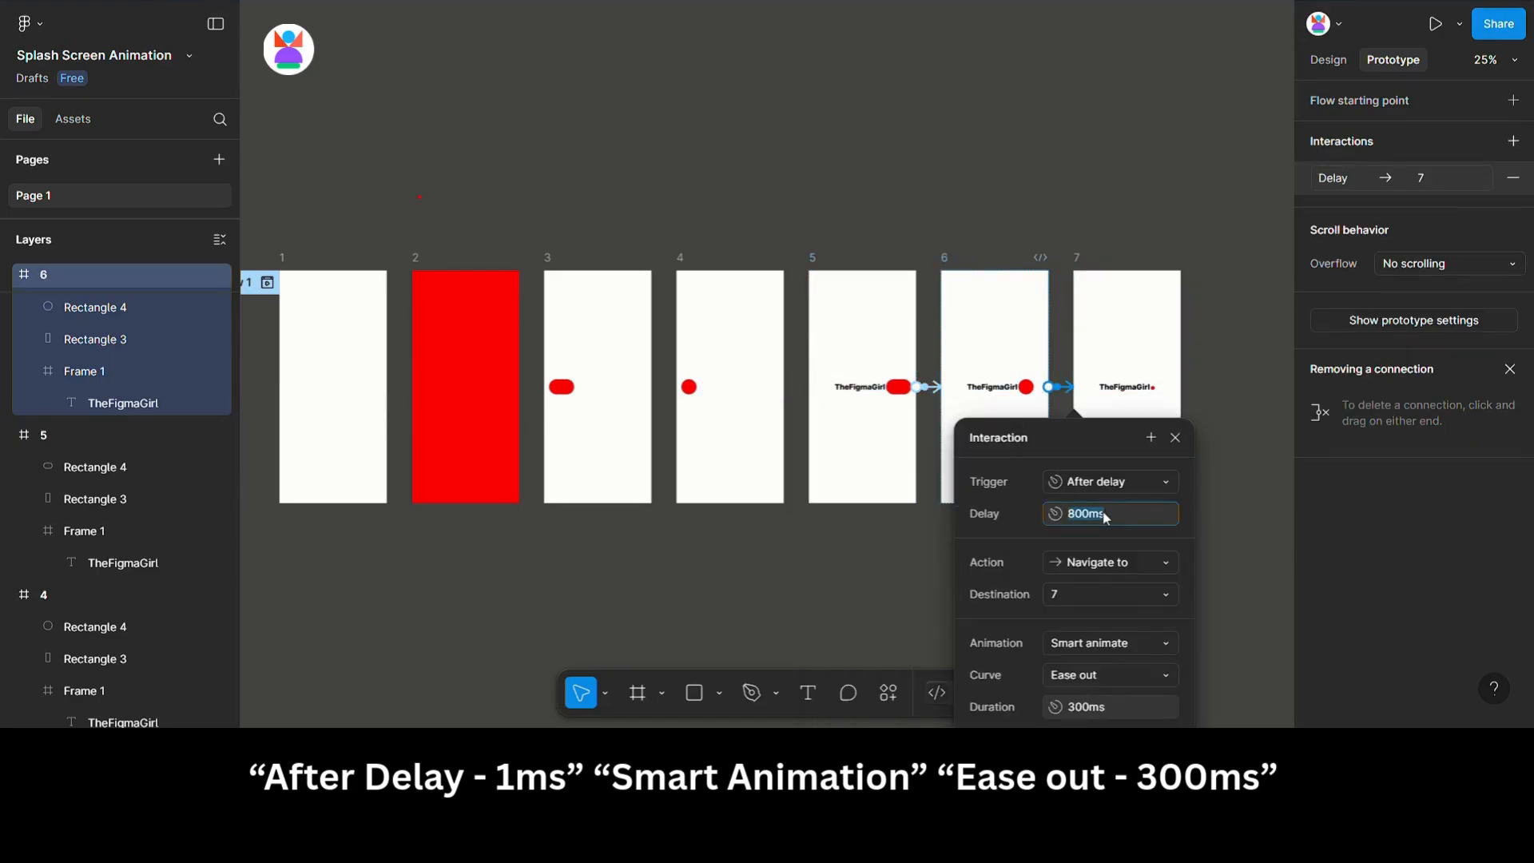
click(1200, 334)
Preview the prototype starting from frame 1 and replay it from the start.
drag(557, 230, 734, 180)
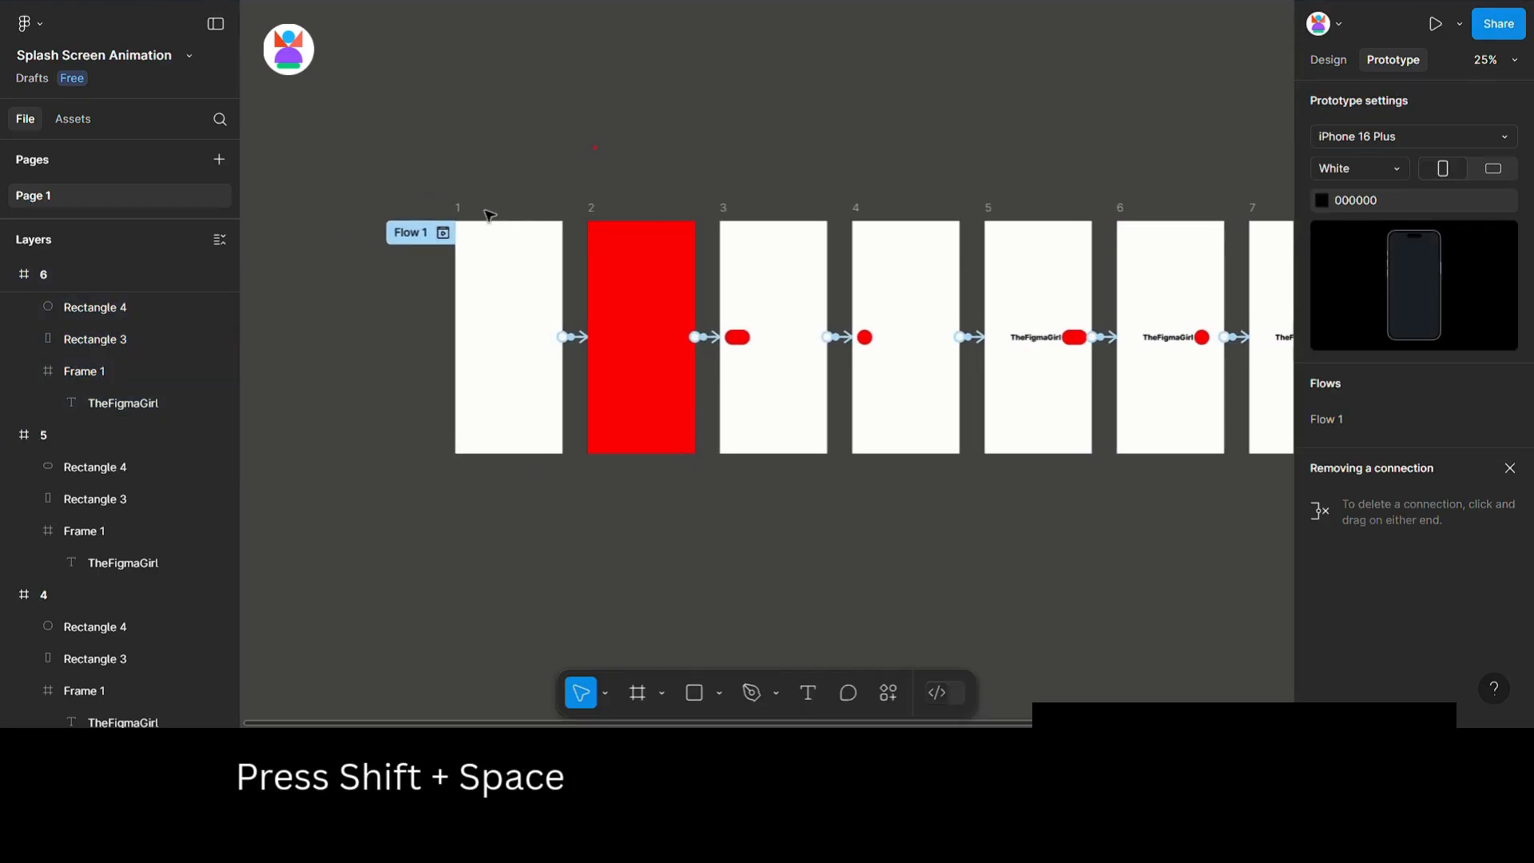
click(465, 218)
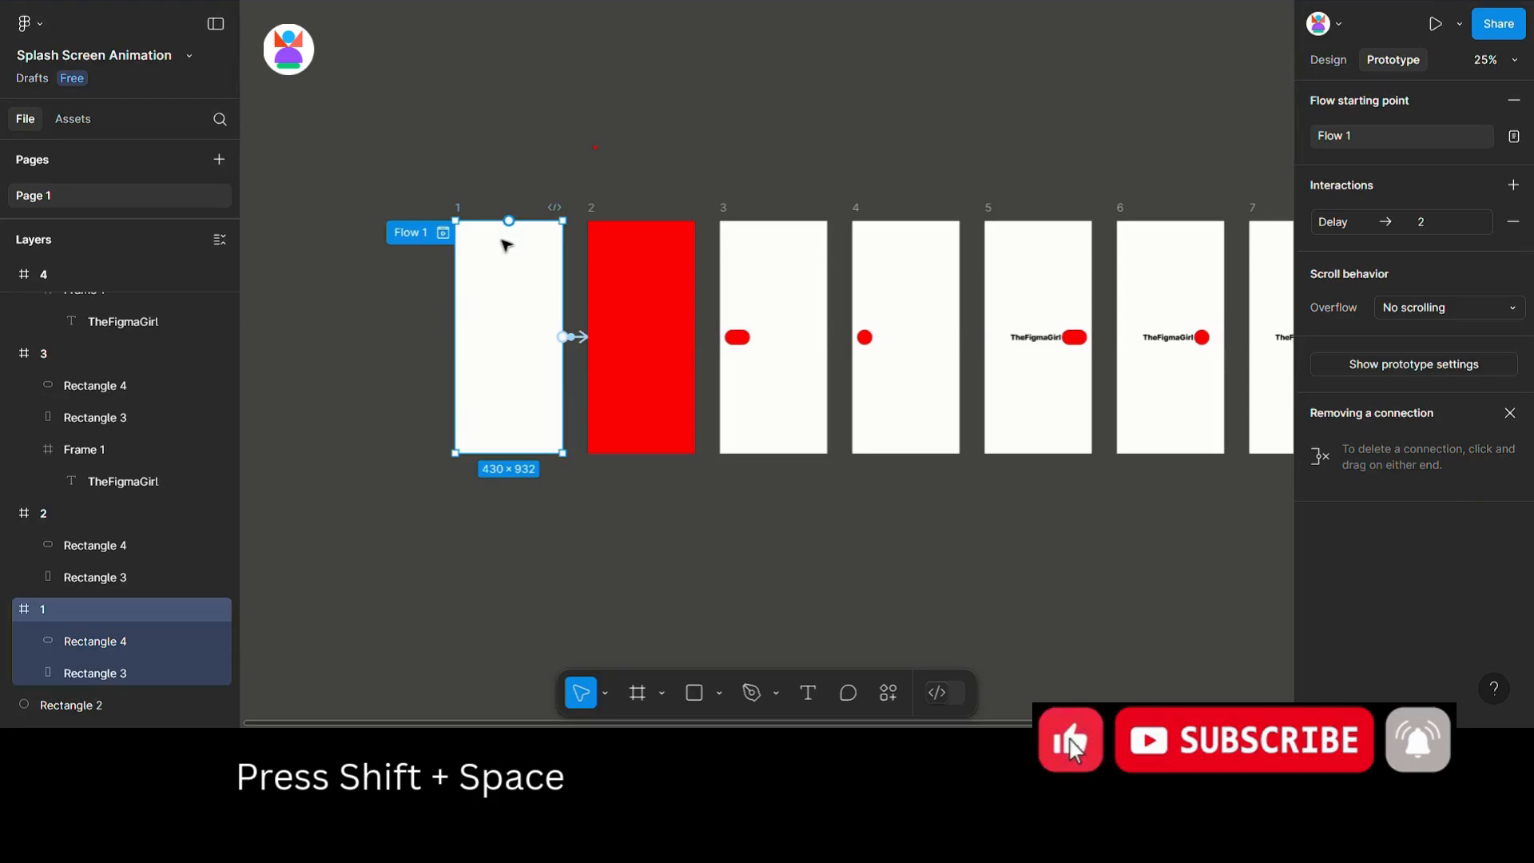
key(shift+space)
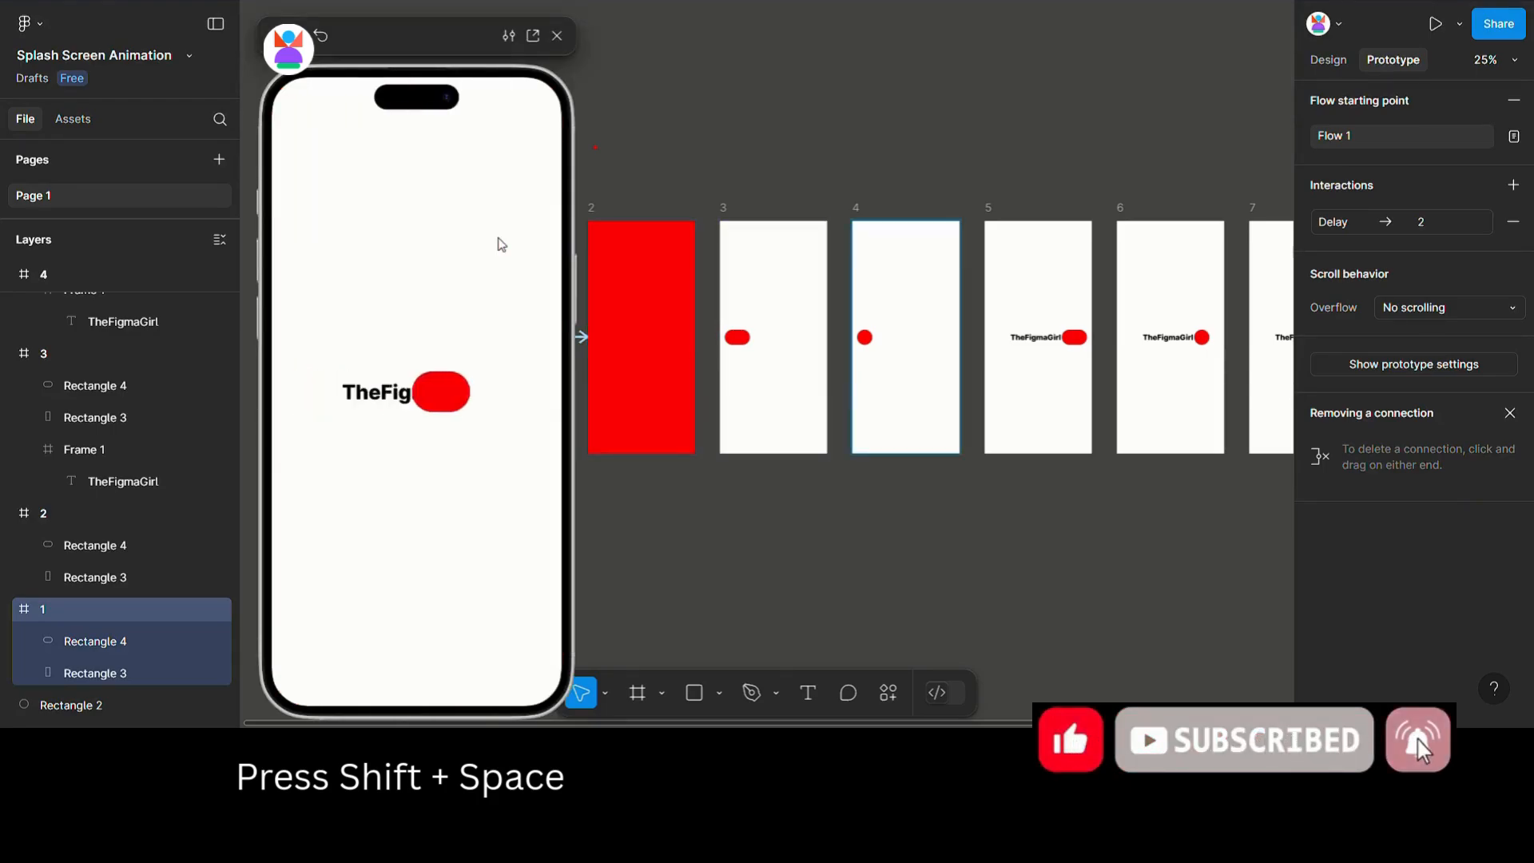
click(322, 39)
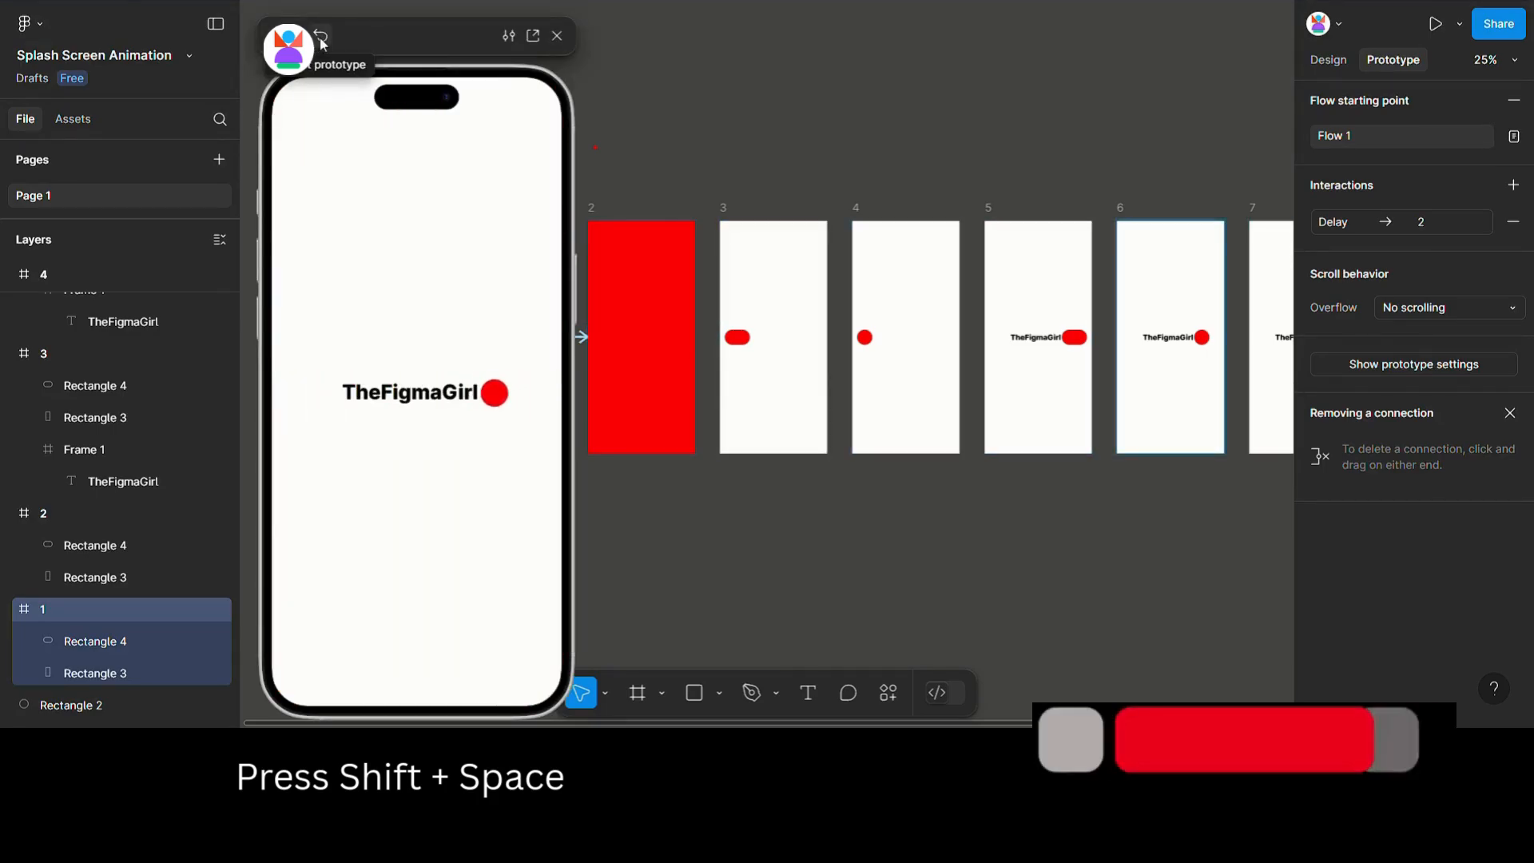
click(322, 38)
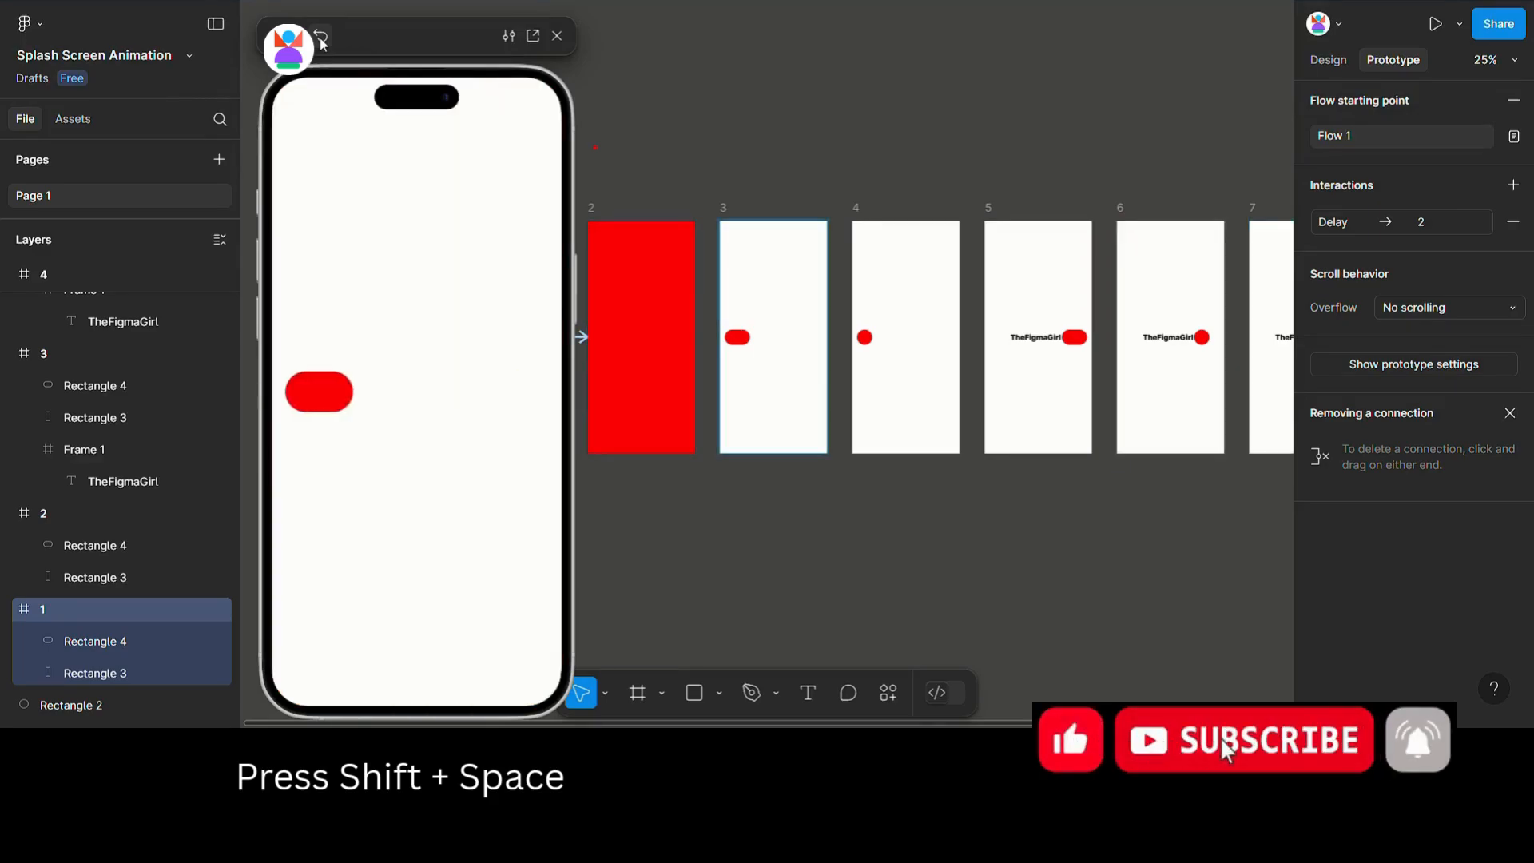